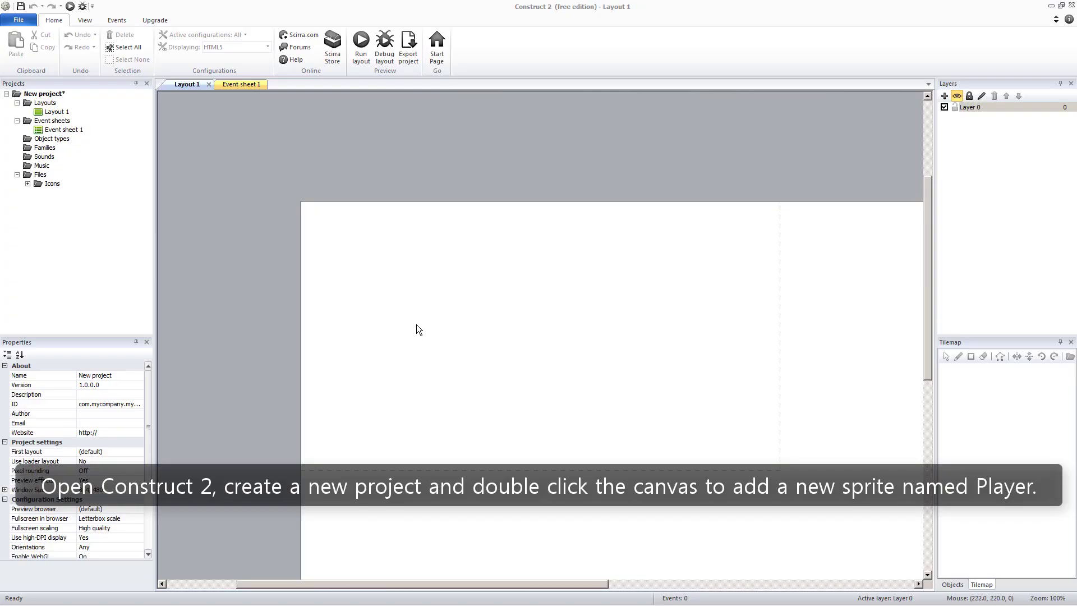
- Insert a new Sprite object named player into the middle of Layout 1's visible screen area
click(397, 329)
double_click(495, 303)
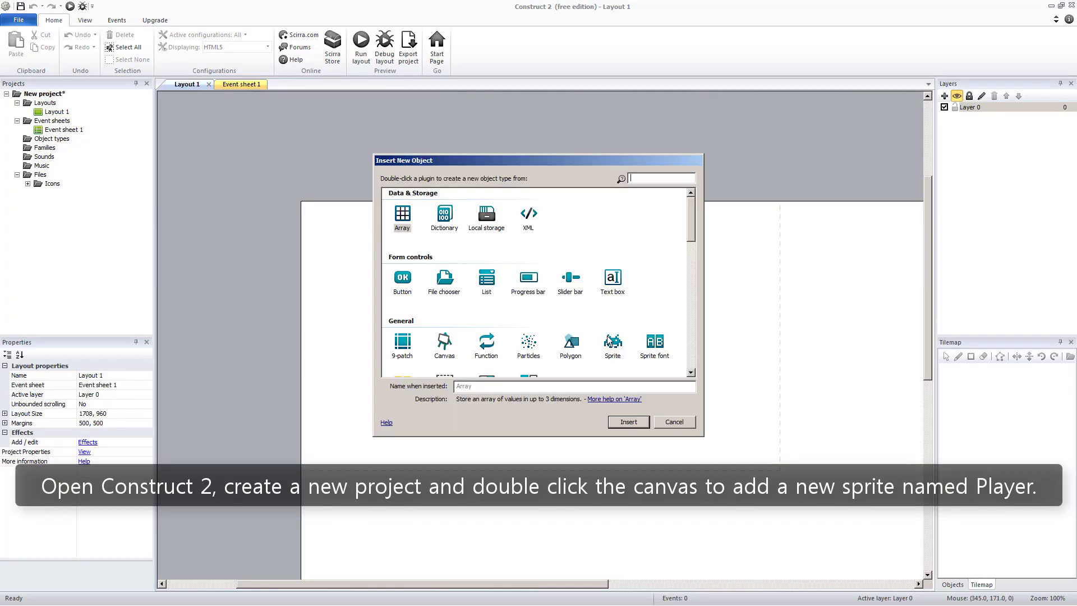
click(613, 344)
click(552, 387)
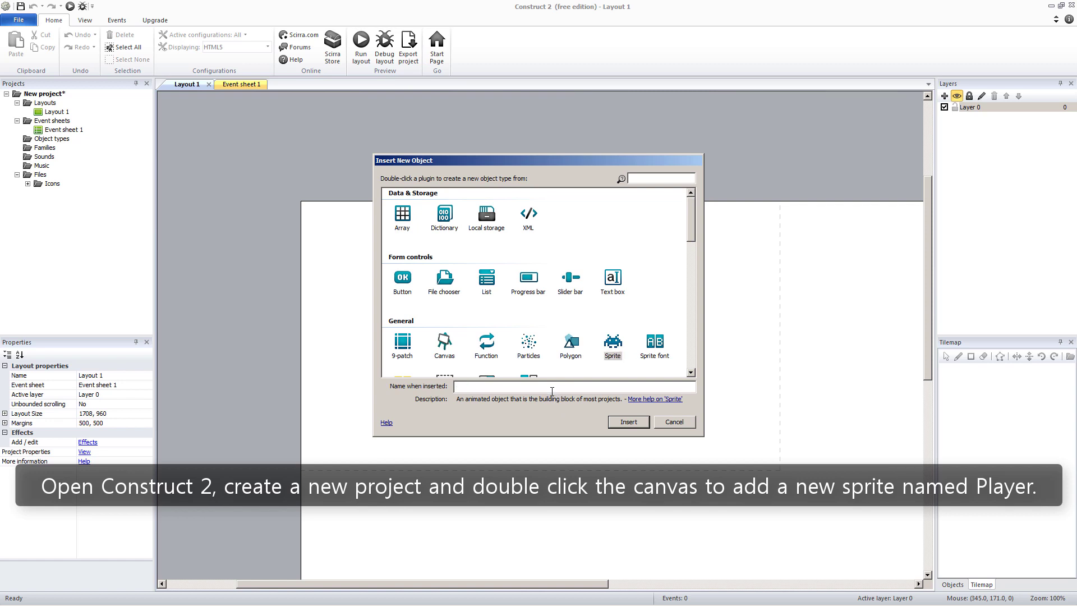
text(player)
key(Return)
click(549, 391)
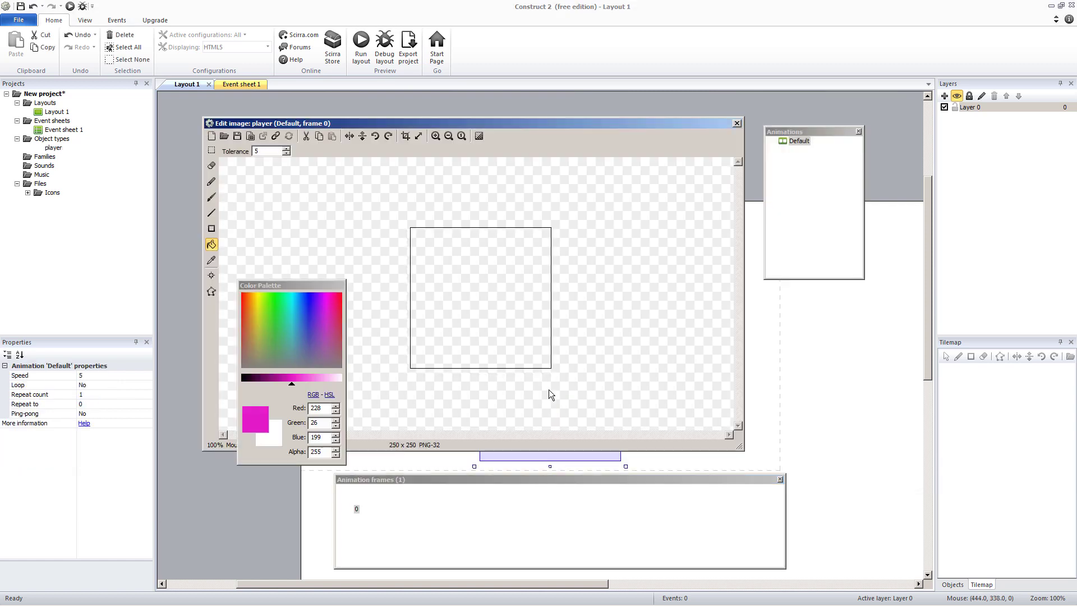
- Choose bright green (15, 239, 18) as the fill colour and resize the player image to 50 × 100 pixels
click(275, 301)
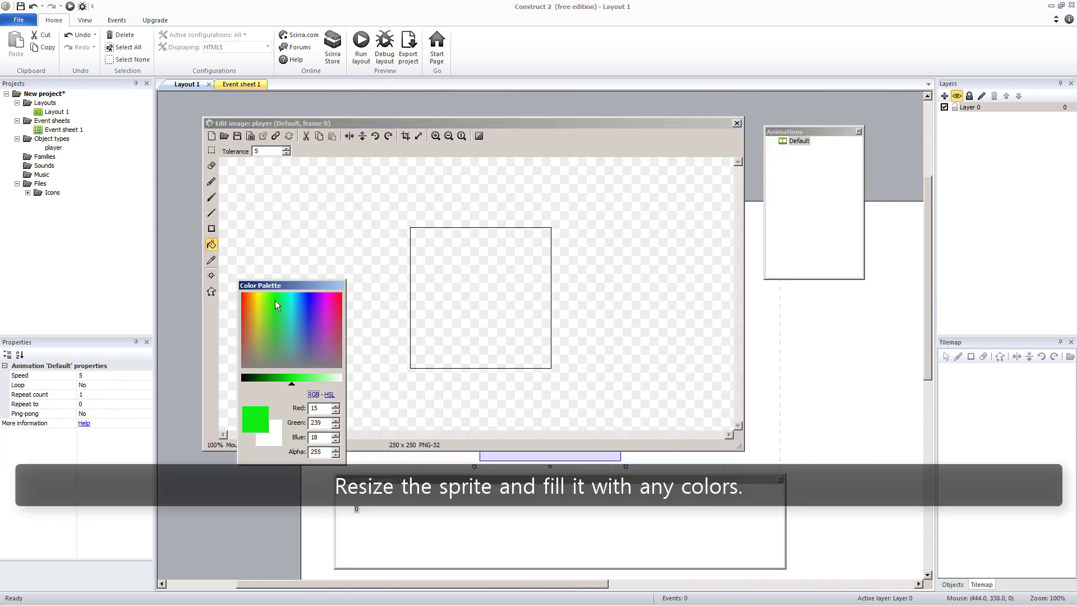
click(472, 252)
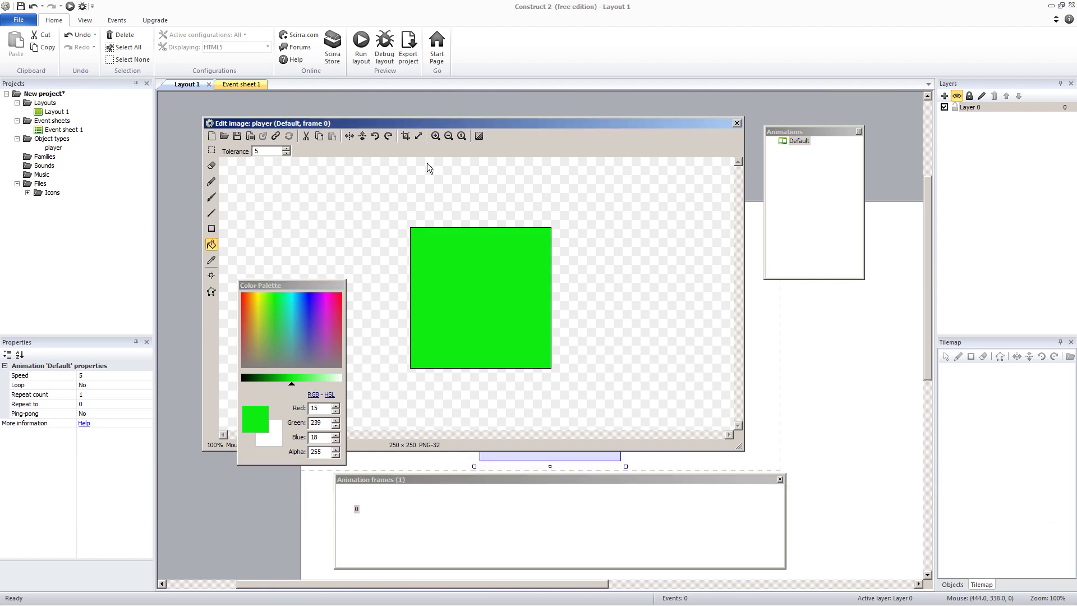
key(ctrl+z)
click(419, 135)
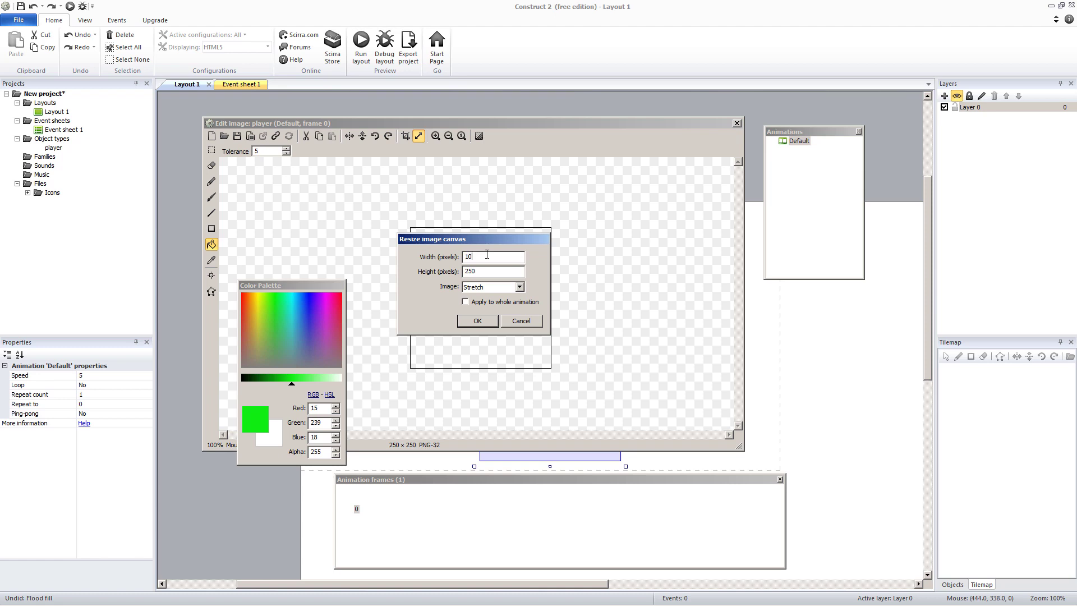
text(50)
key(Tab)
text(100)
key(Return)
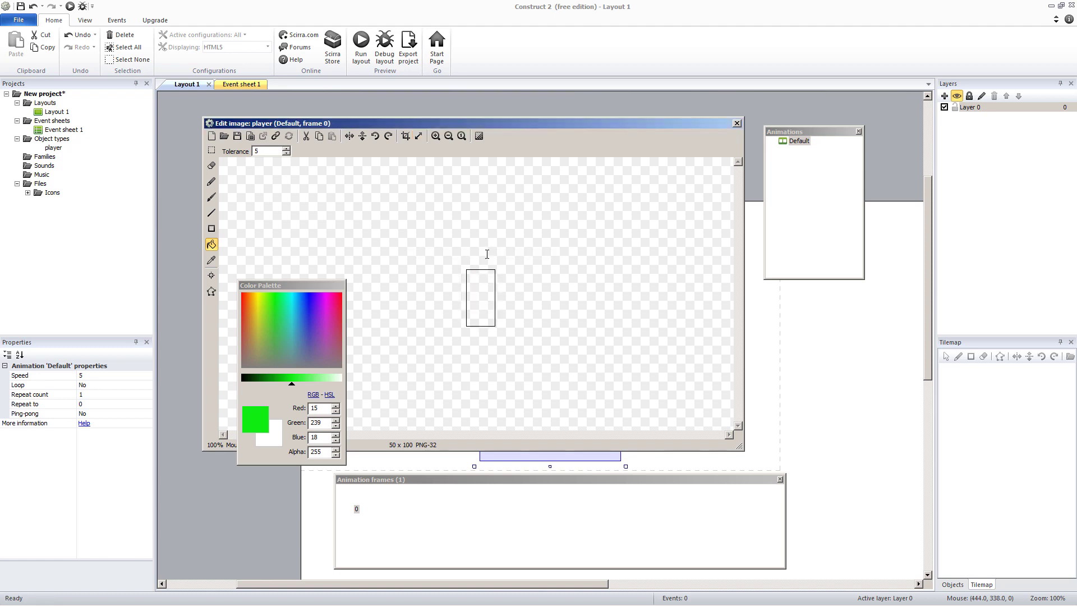
- Fill the resized player image with the green colour and shift the sprite slightly left in the layout
click(736, 123)
mouse_move(547, 367)
mouse_down()
mouse_move(502, 355)
mouse_move(533, 368)
mouse_up()
double_click(534, 367)
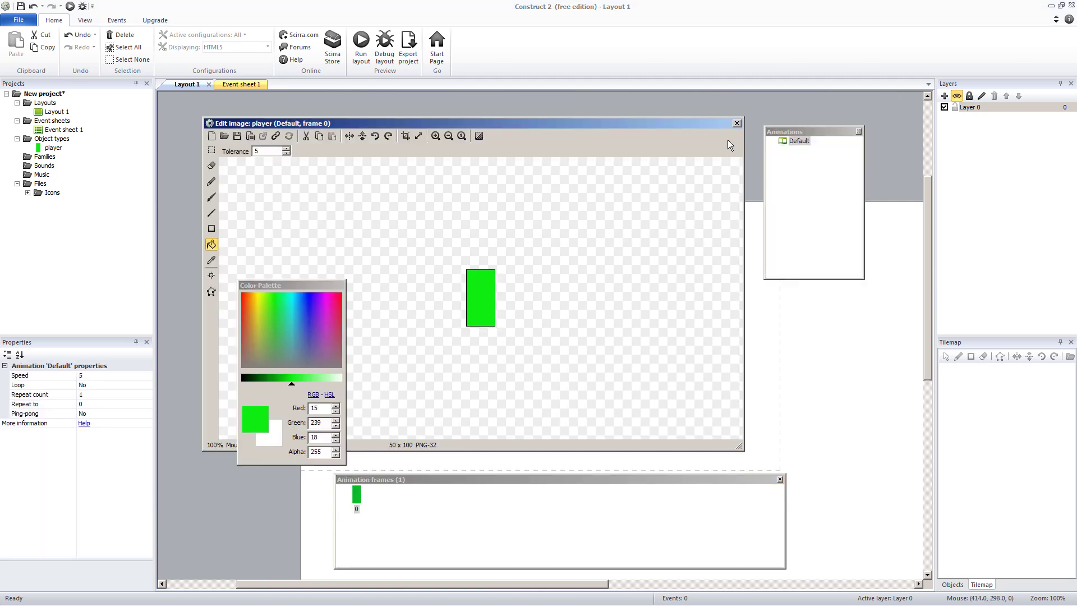
click(737, 123)
- Insert a second Sprite object named wall near the top edge of the layout
double_click(388, 151)
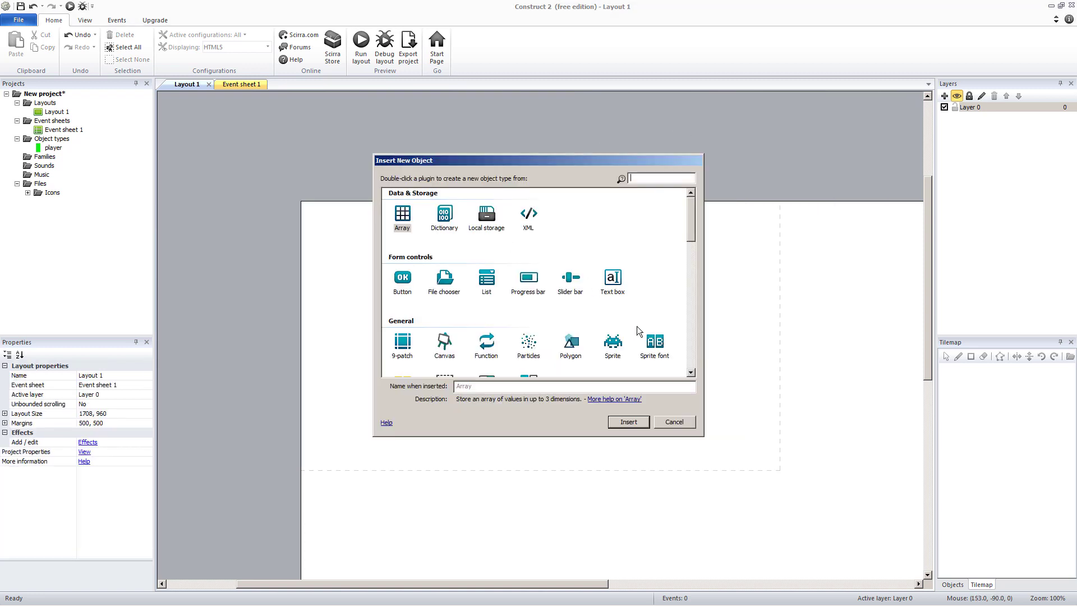
click(612, 343)
click(577, 386)
text(wall)
key(Return)
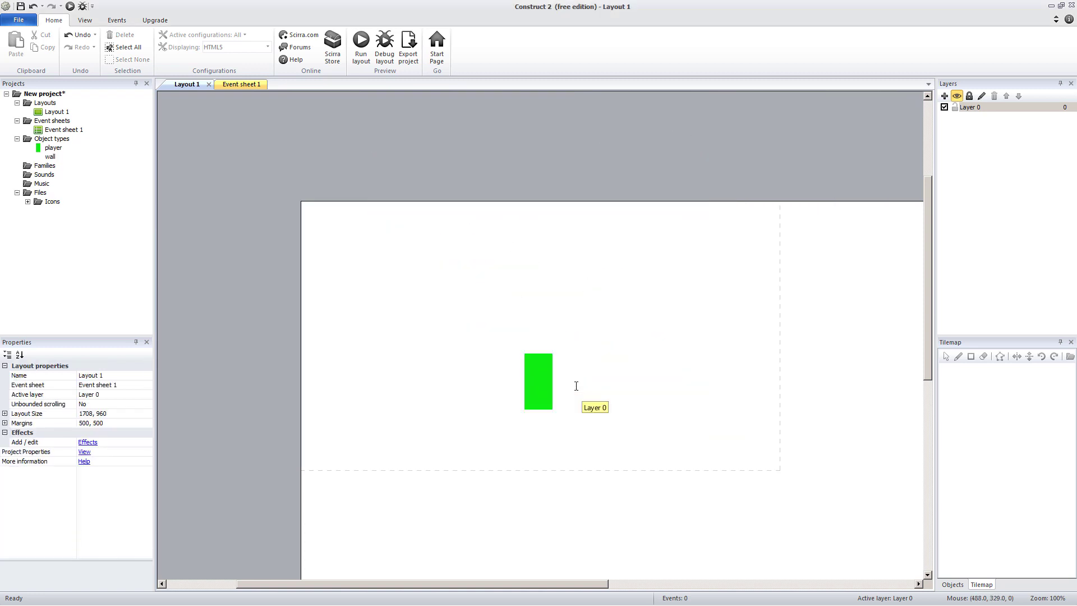
click(427, 209)
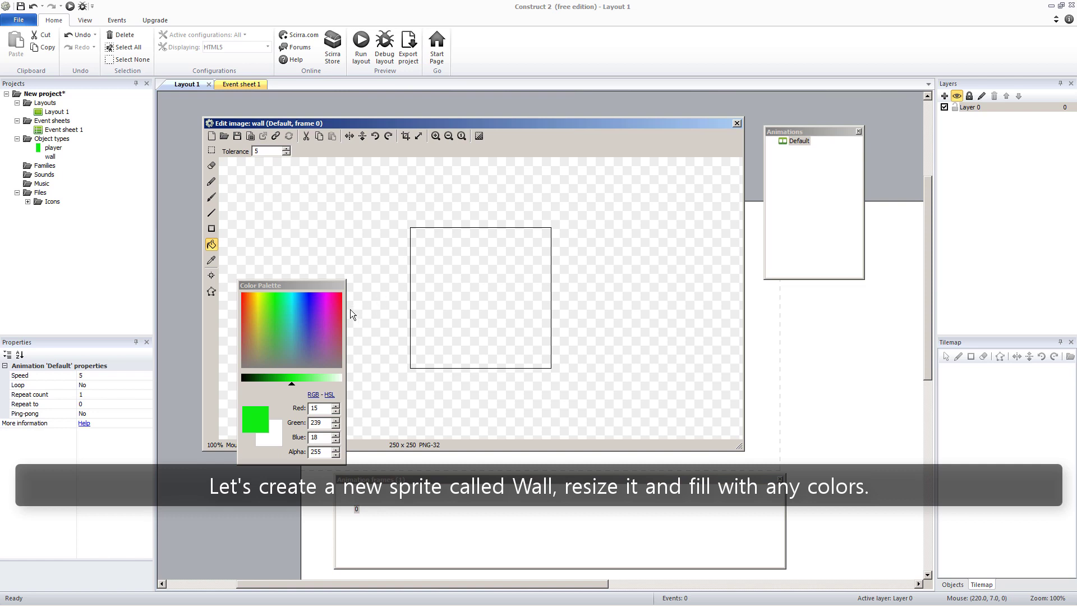
- Resize the wall image to 15 × 15 pixels and fill it with blue (42, 49, 212)
click(308, 318)
click(436, 332)
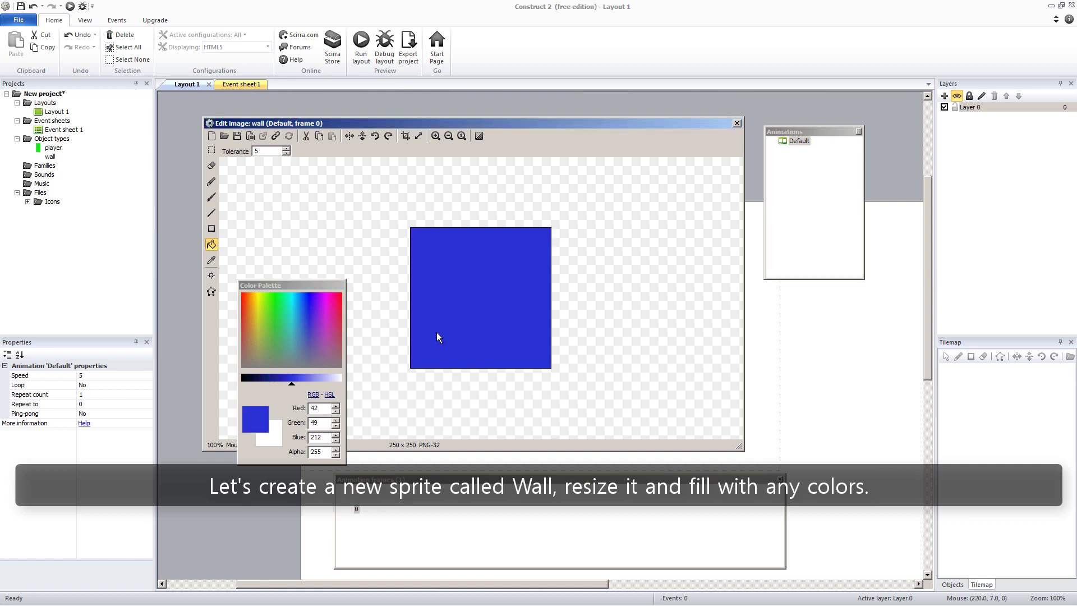
key(ctrl+z)
click(419, 136)
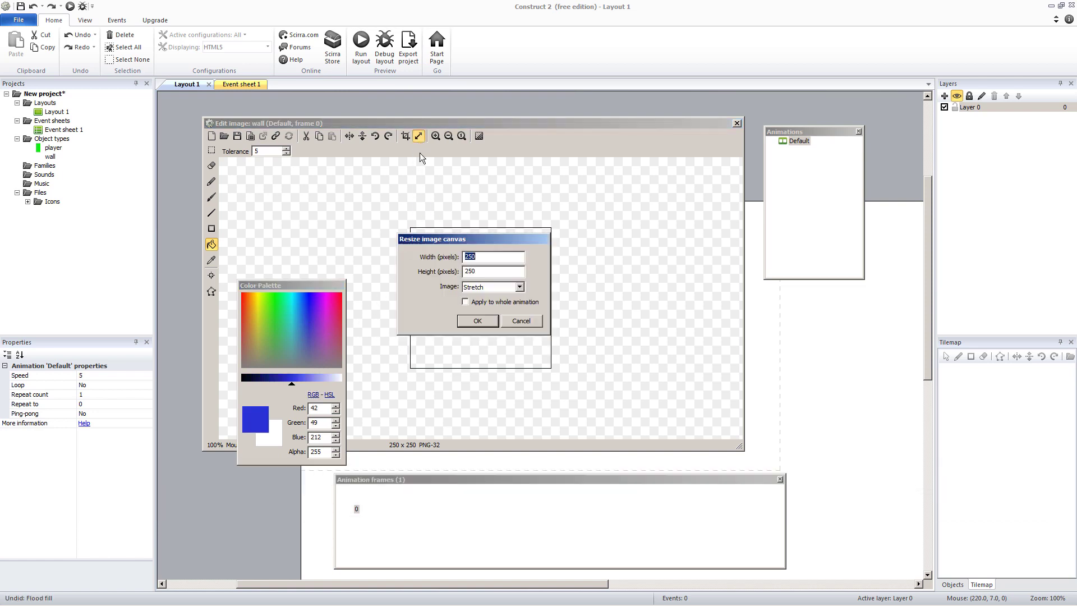
double_click(483, 271)
text(15)
click(478, 321)
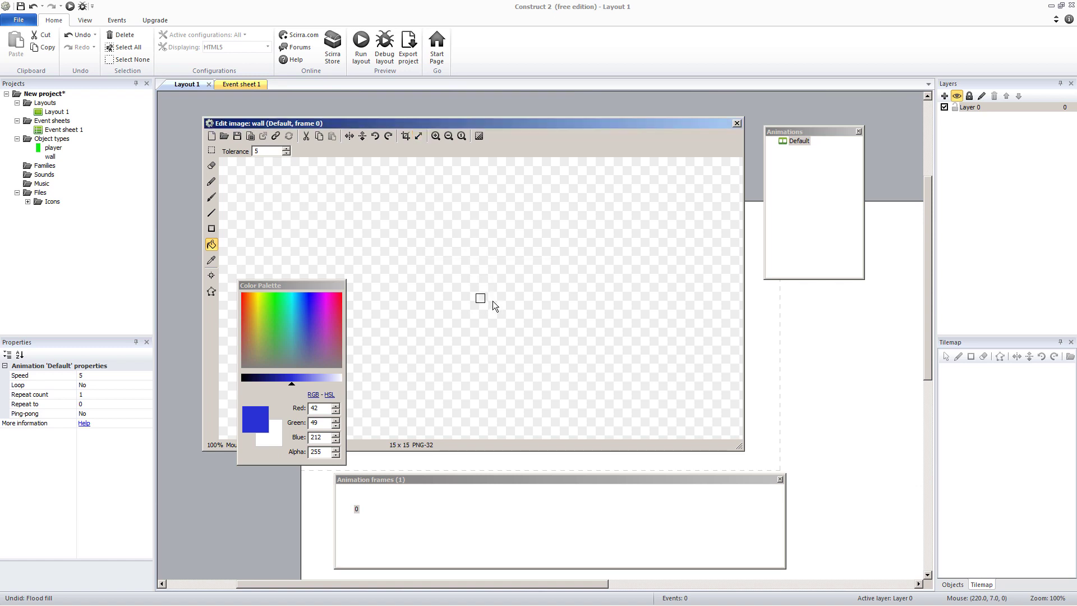
click(737, 123)
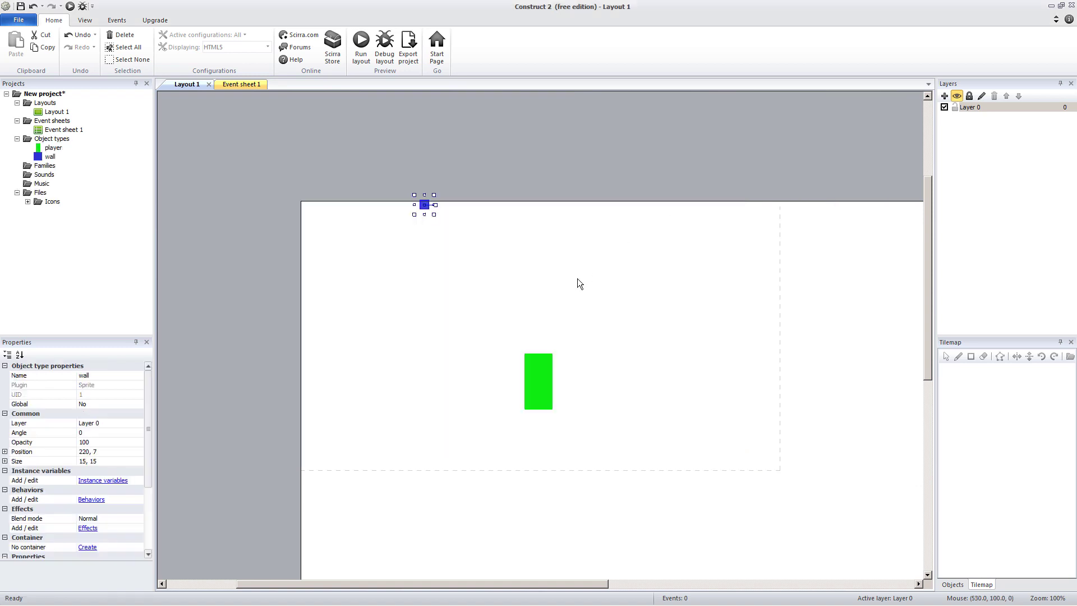
- Move the wall to the bottom of the visible screen area and stretch it into a ground strip about 879 px wide
drag(423, 207, 304, 471)
drag(298, 468, 794, 475)
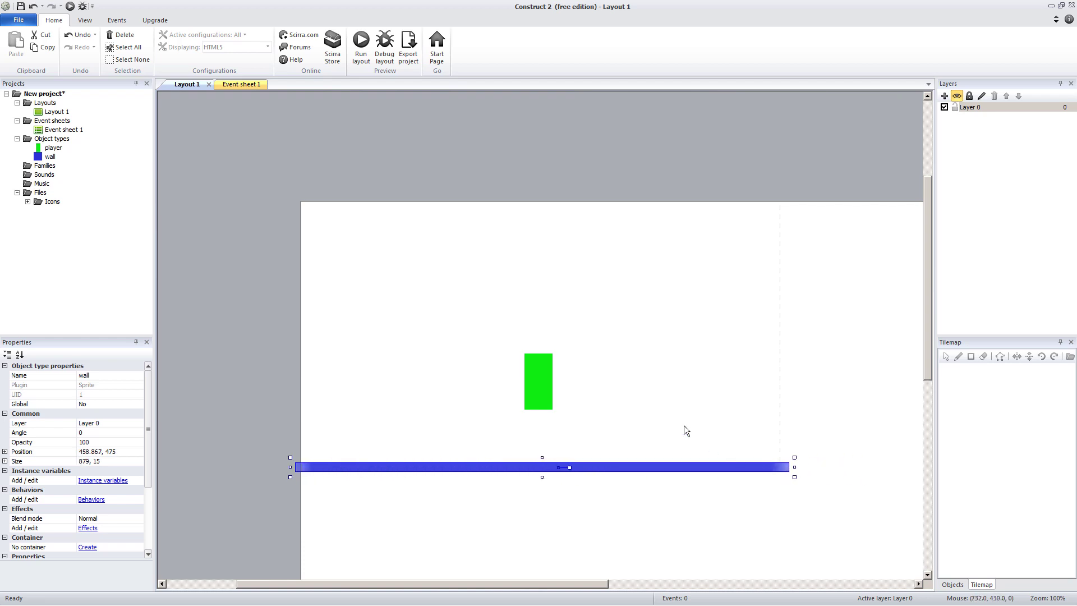
click(593, 387)
- Add the Platform behavior to the player sprite
click(536, 377)
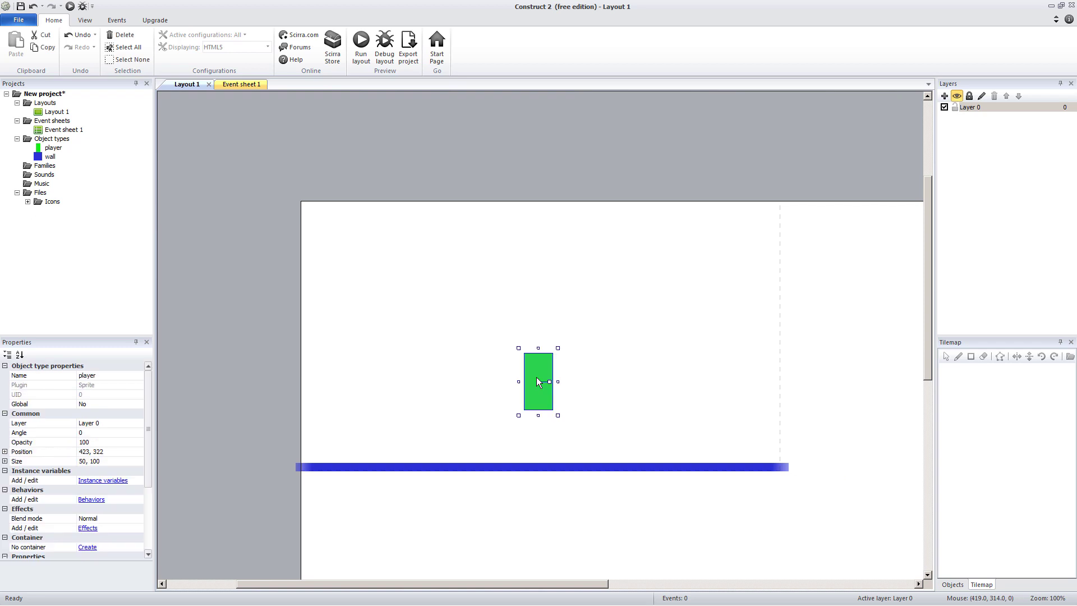
click(91, 499)
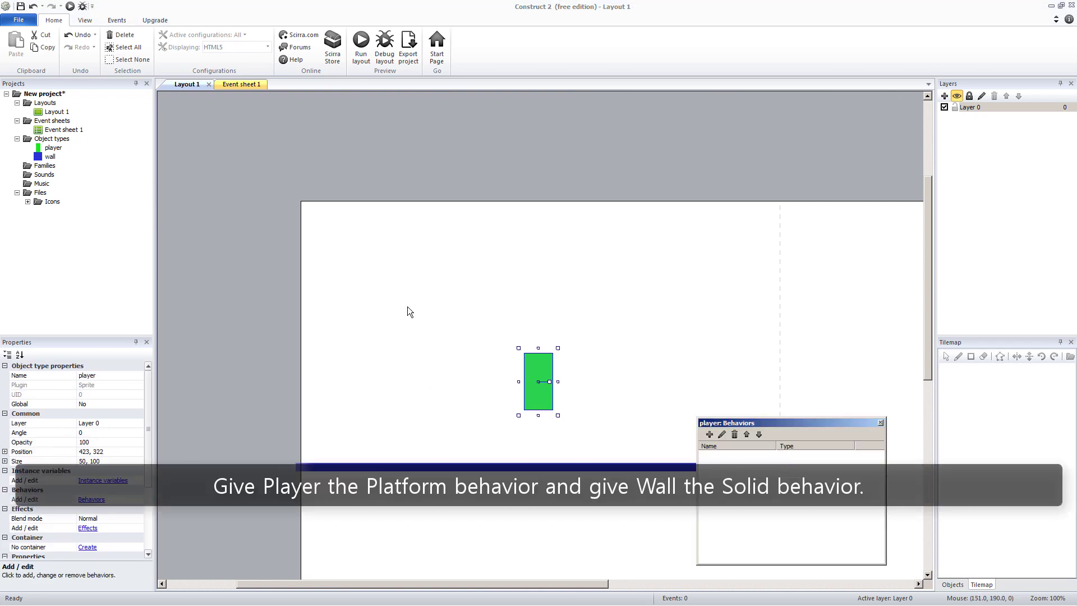
click(709, 434)
scroll(614, 311, down, 3)
scroll(613, 311, up, 2)
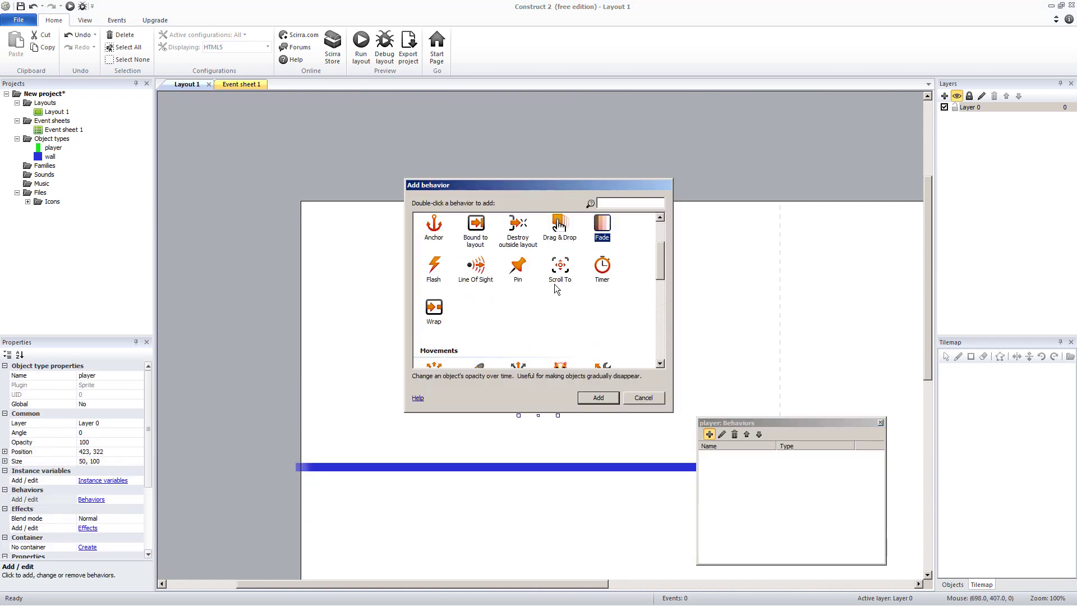
scroll(570, 290, up, 2)
scroll(577, 325, down, 4)
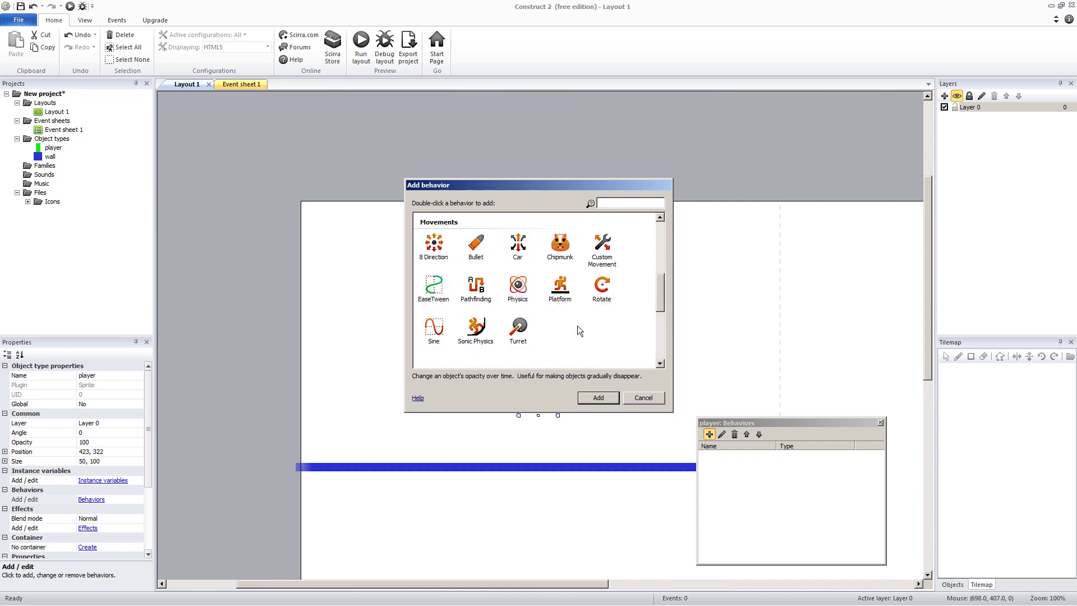
click(562, 286)
click(598, 398)
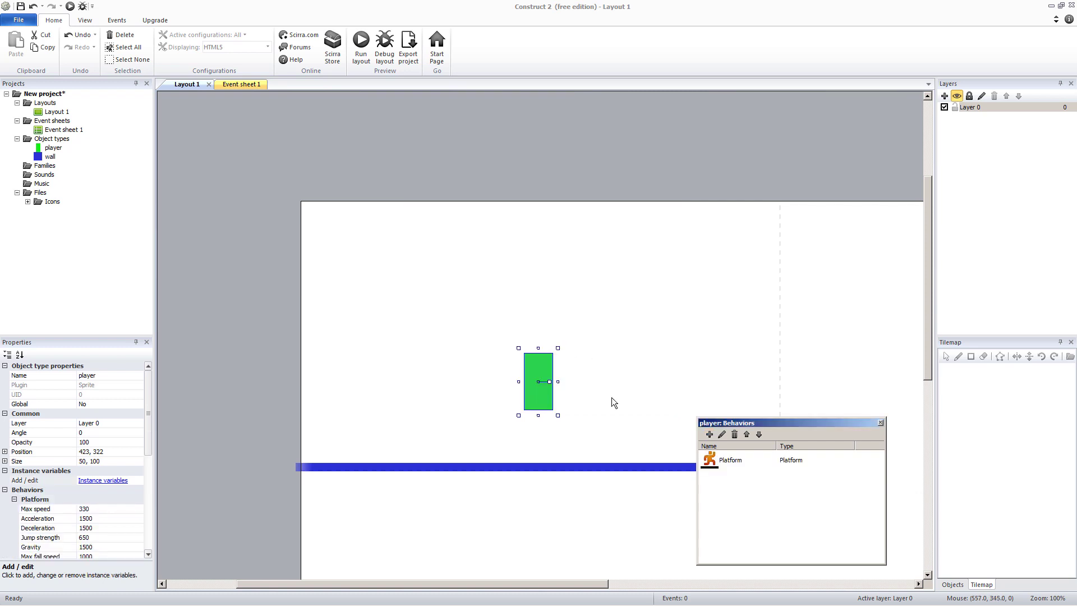
- Add the Solid behavior to the wall sprite
click(518, 469)
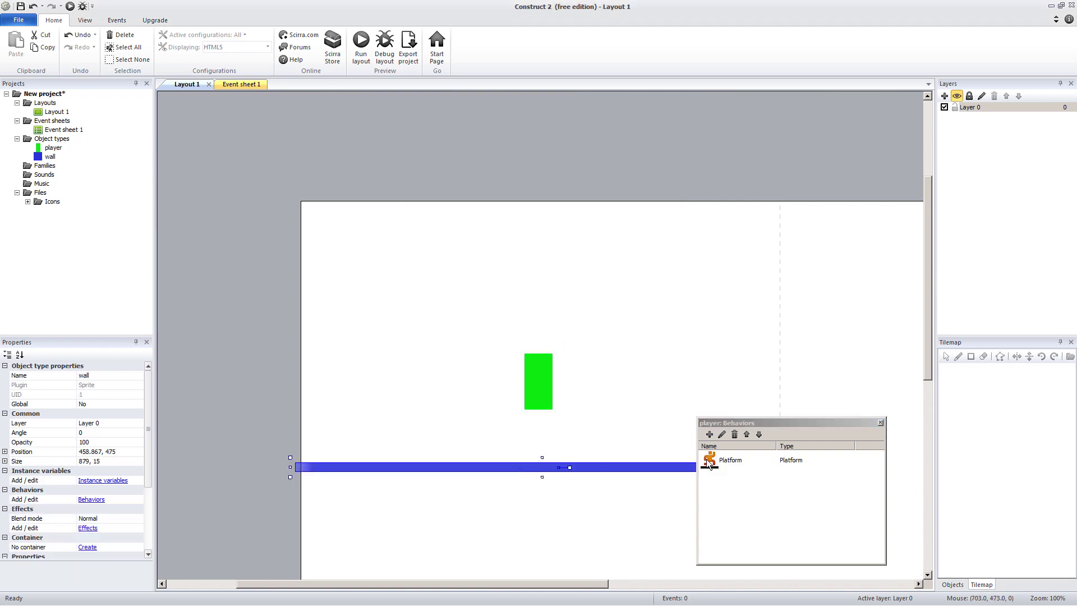
click(109, 497)
drag(723, 421, 749, 242)
click(724, 253)
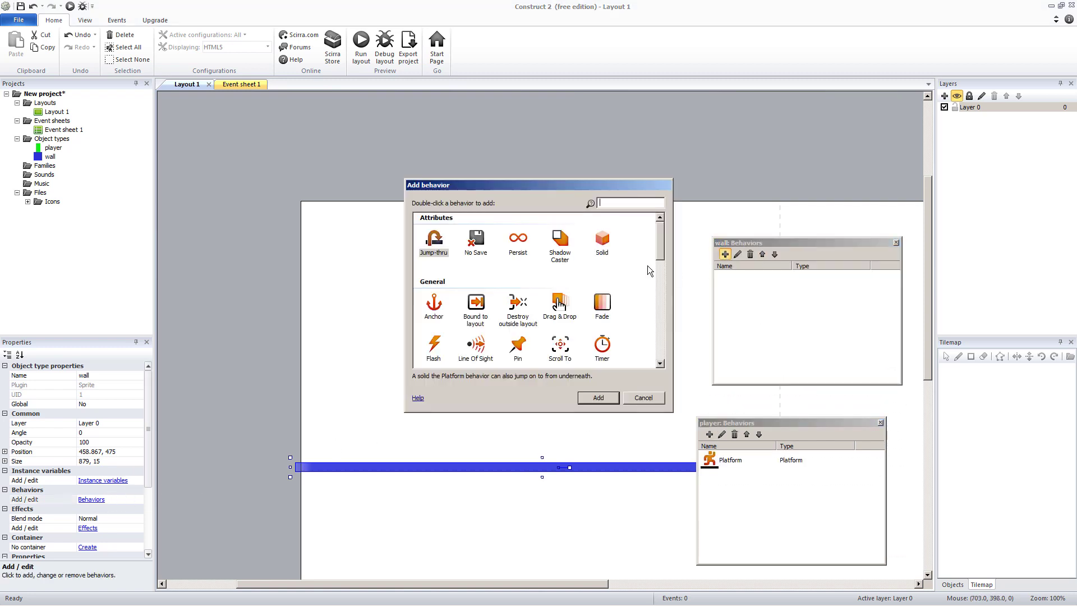
double_click(596, 247)
- Preview the layout, test the player's running and jumping in both directions on the ground, and close the preview
click(361, 46)
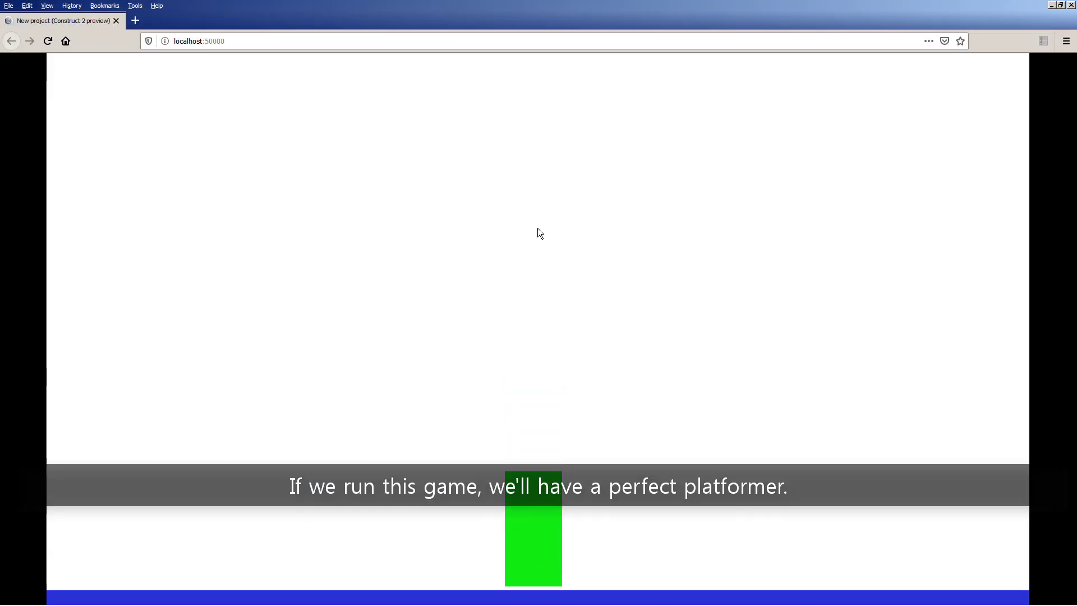
key(Left)
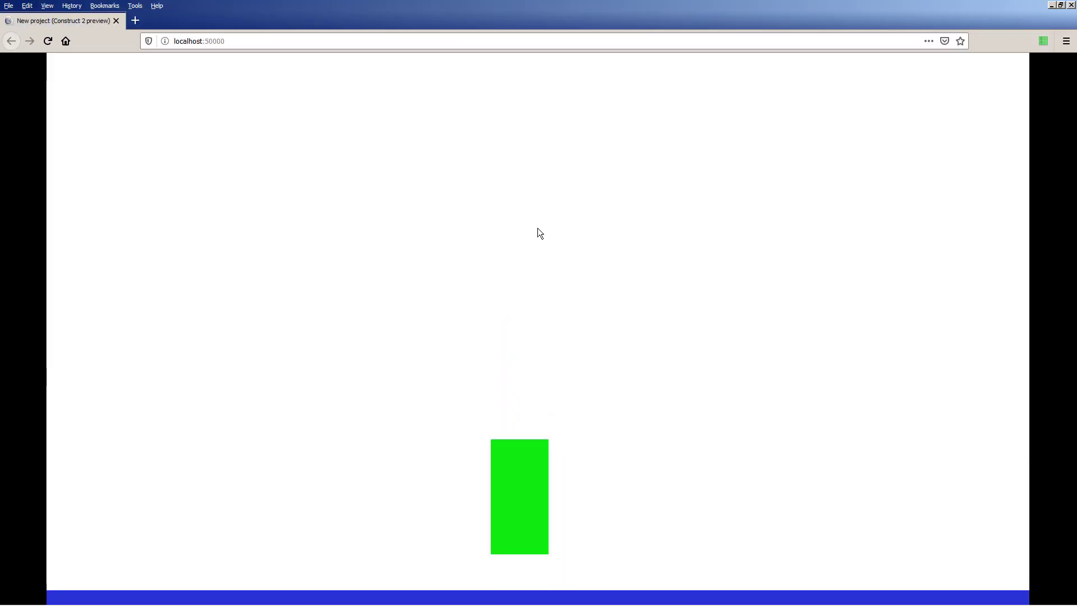
key(Up)
key(Up)
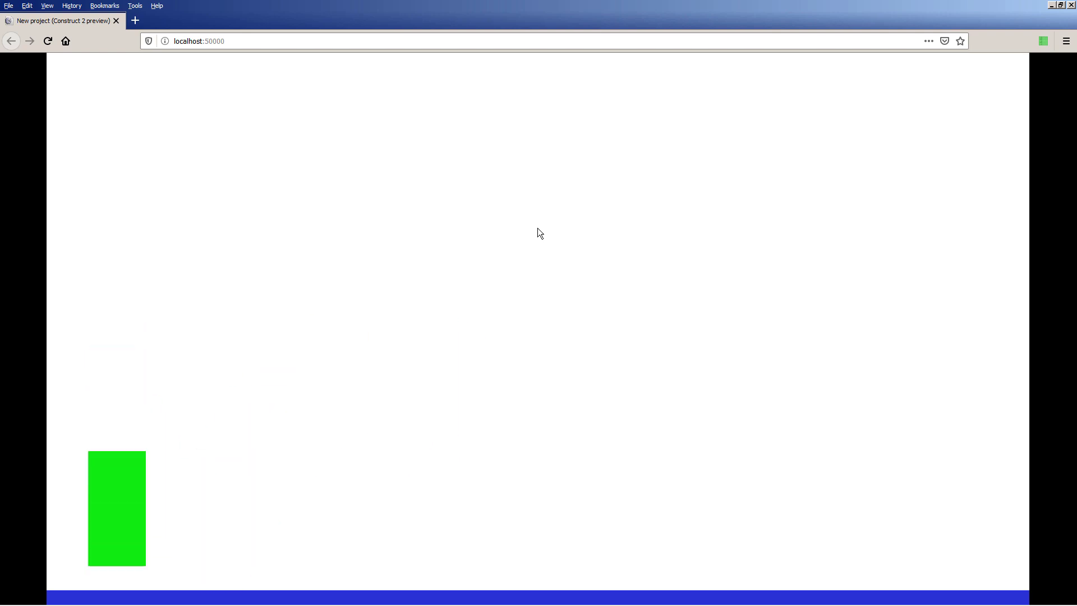
key(Right)
key(Up)
key(Up)
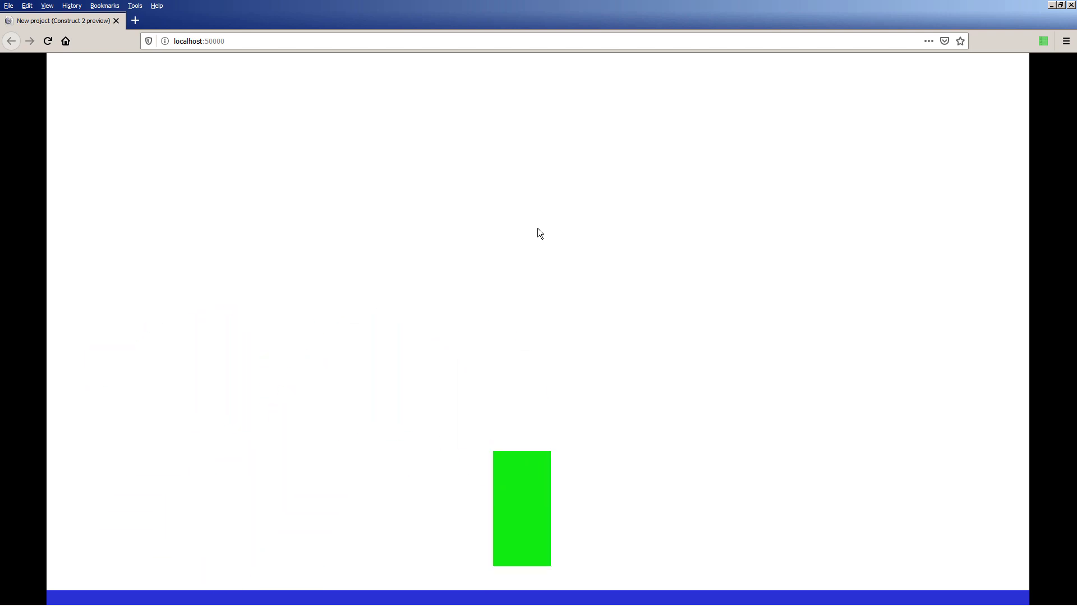
key(Up)
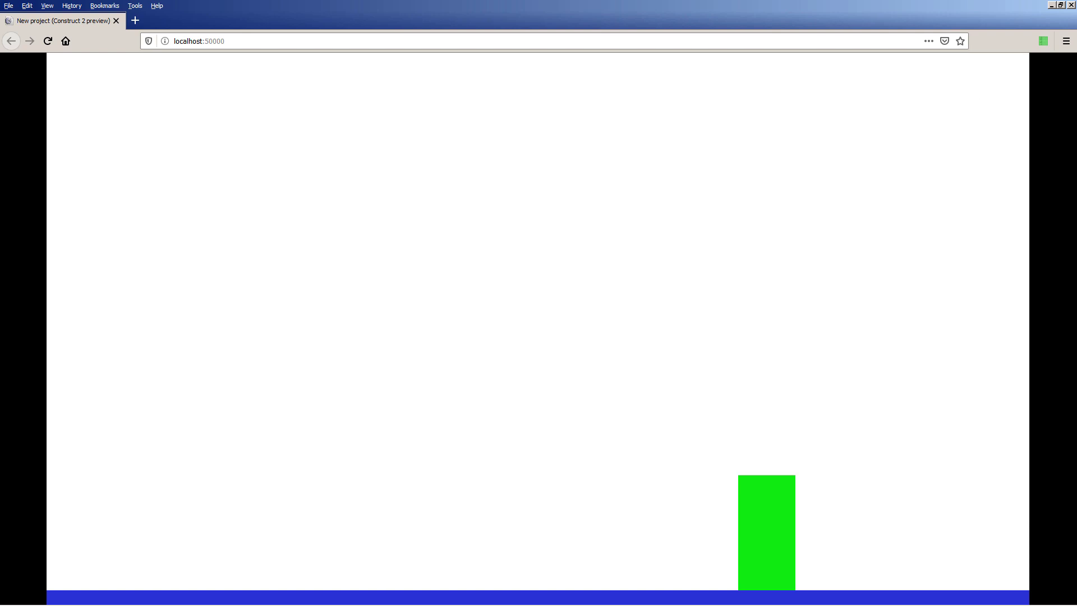
click(1071, 5)
click(537, 172)
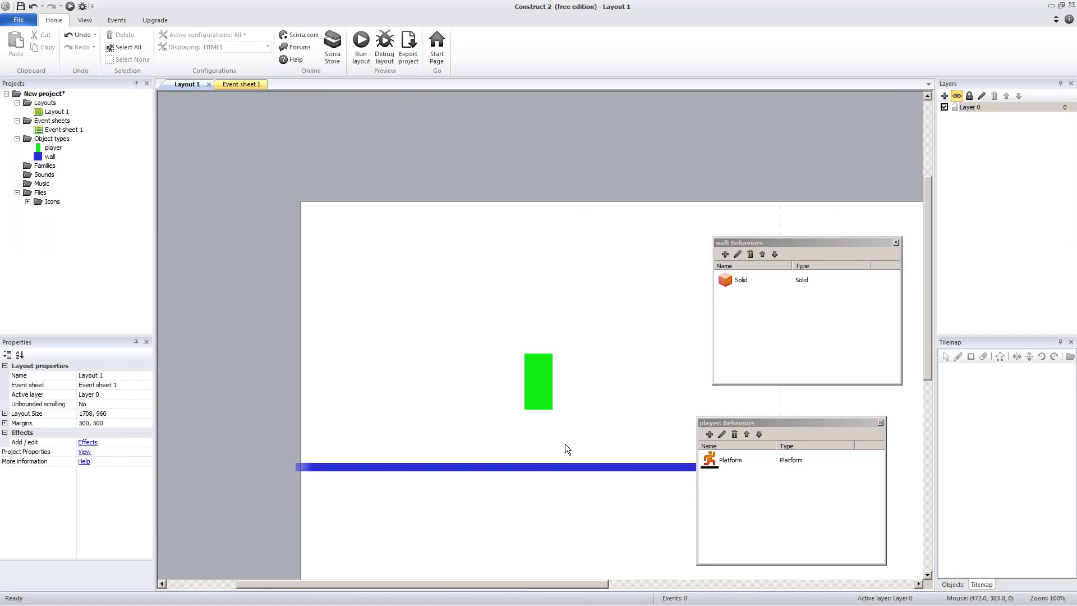
- Shorten the ground wall from its right end to about 308 px wide
click(564, 466)
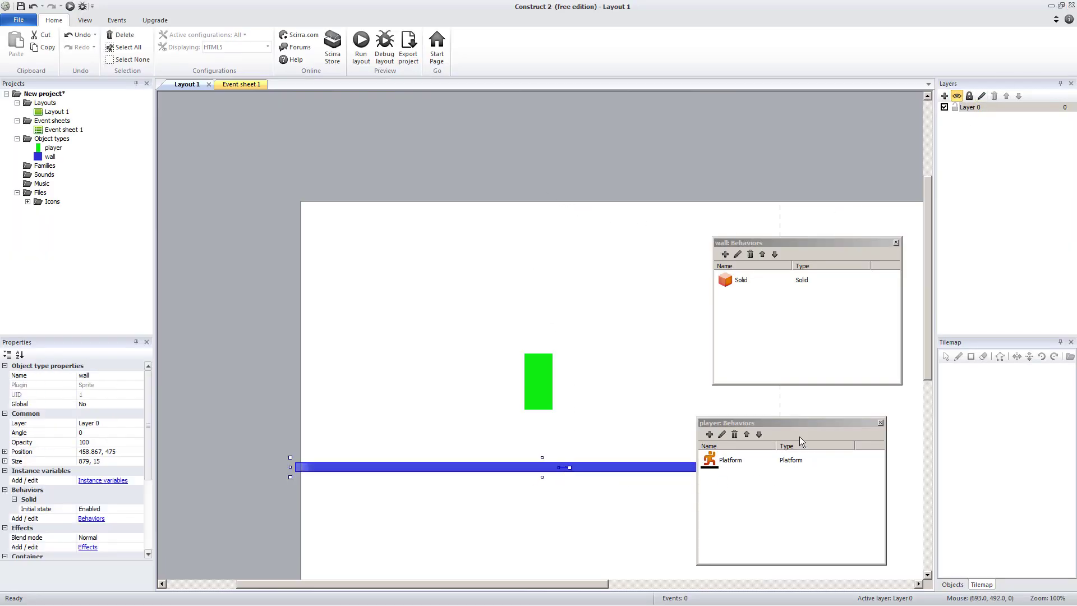
drag(788, 423, 900, 422)
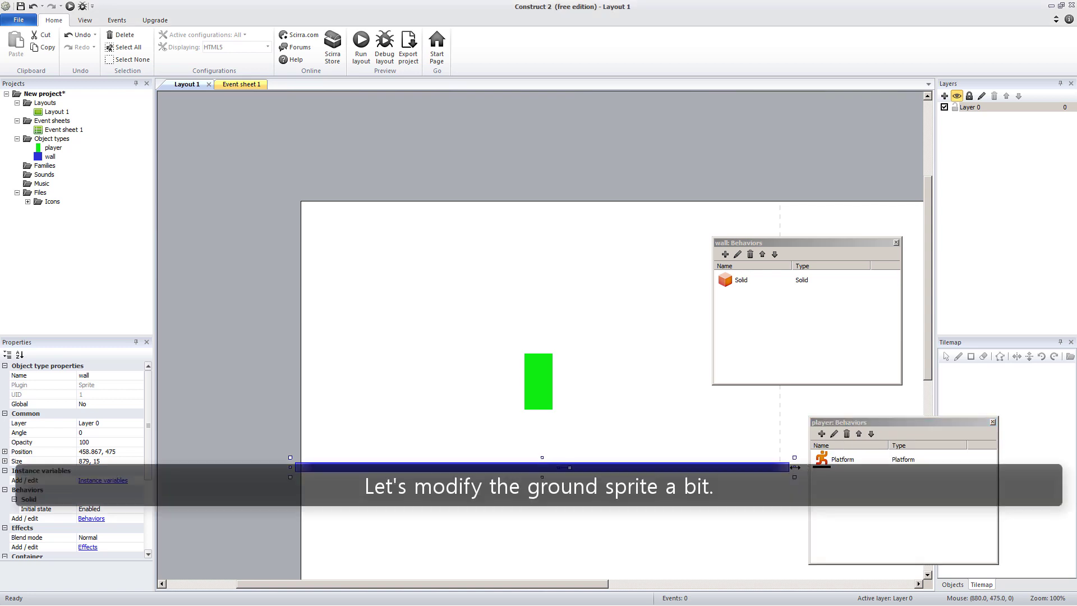
drag(790, 469, 474, 479)
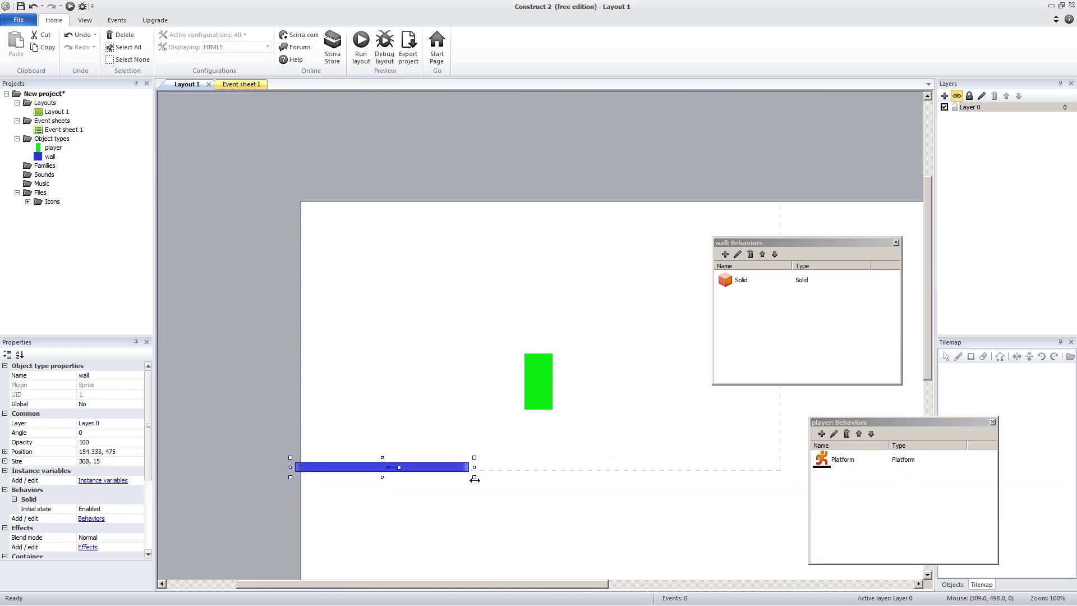
- Duplicate the shortened wall and place the copy at the bottom right of the visible screen area, leaving a gap between them
key(ctrl+c)
key(ctrl+v)
click(564, 467)
drag(553, 466, 692, 469)
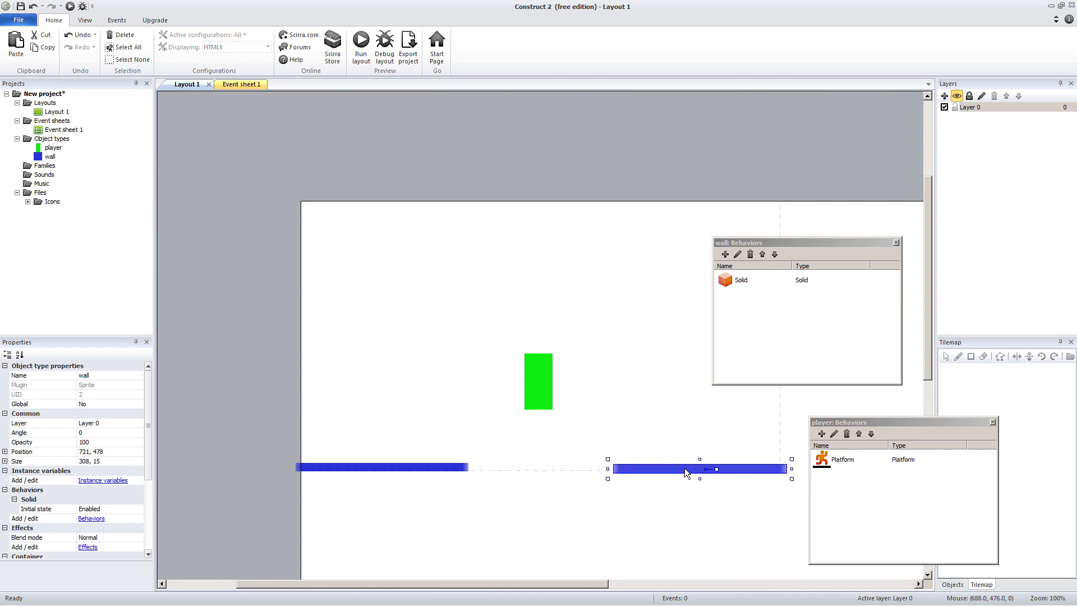
- Move the player above the left ground piece, at about 229, 346
click(608, 424)
click(547, 386)
drag(547, 386, 439, 399)
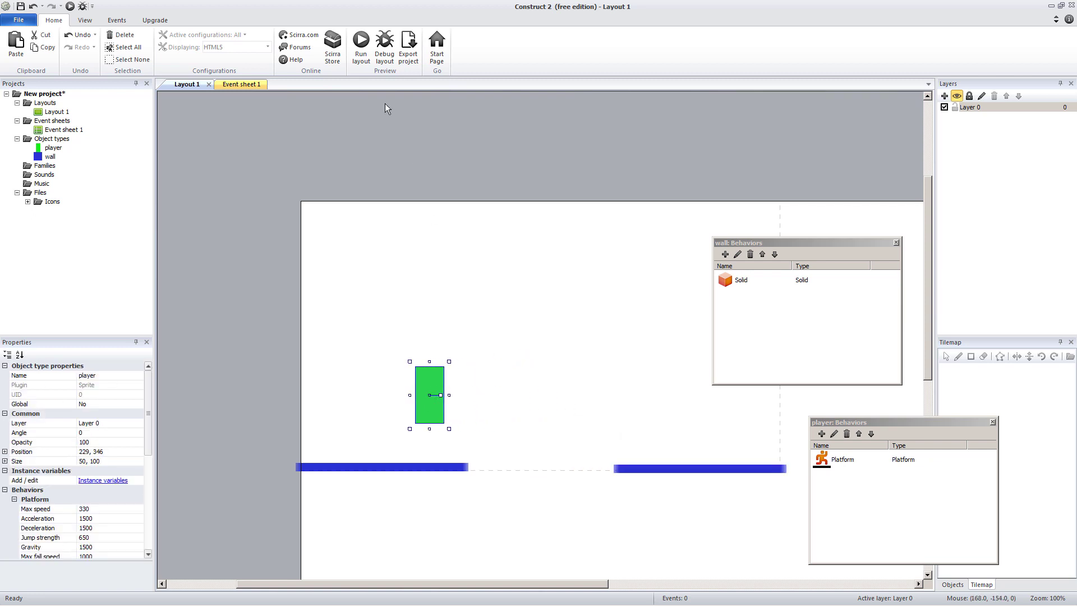
- Preview the layout, test jumping across the gap between the ground pieces and falling into it, and return to the layout editor
click(361, 42)
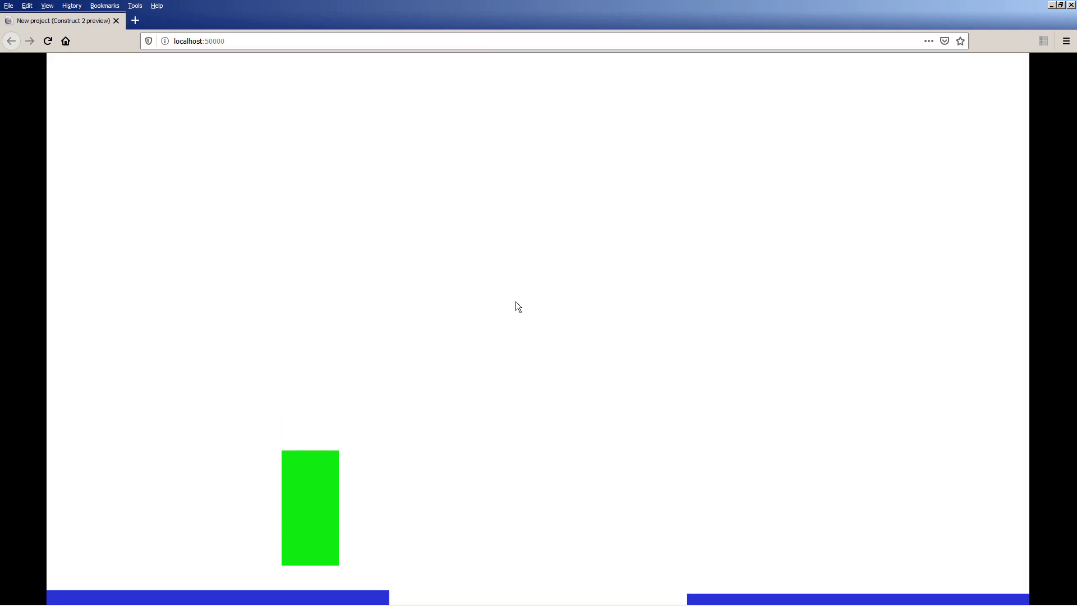
key(Left)
key(Right)
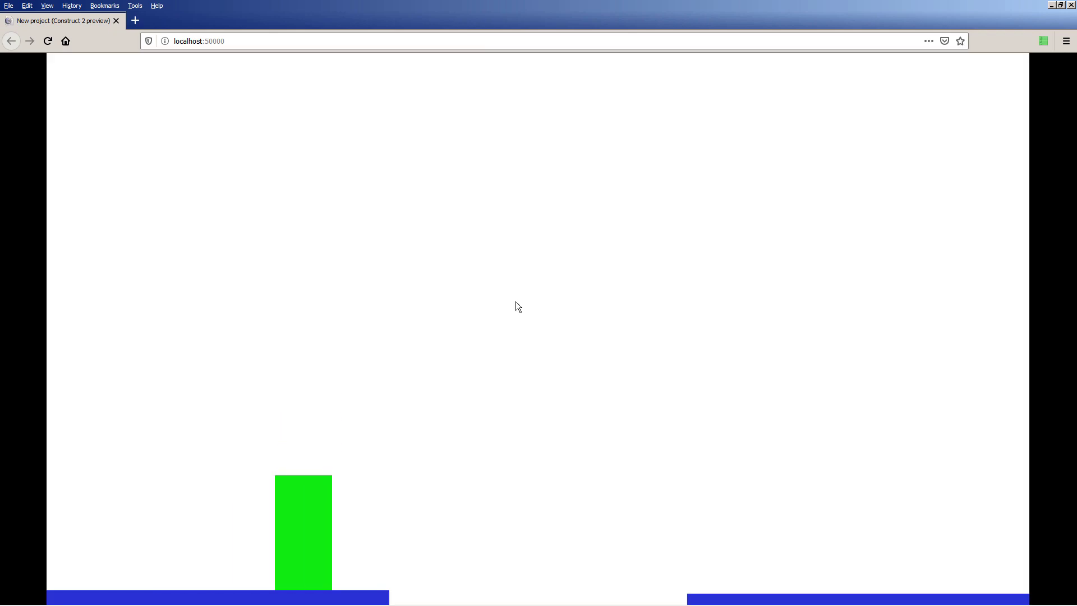
key(Up)
key(Left)
key(Up)
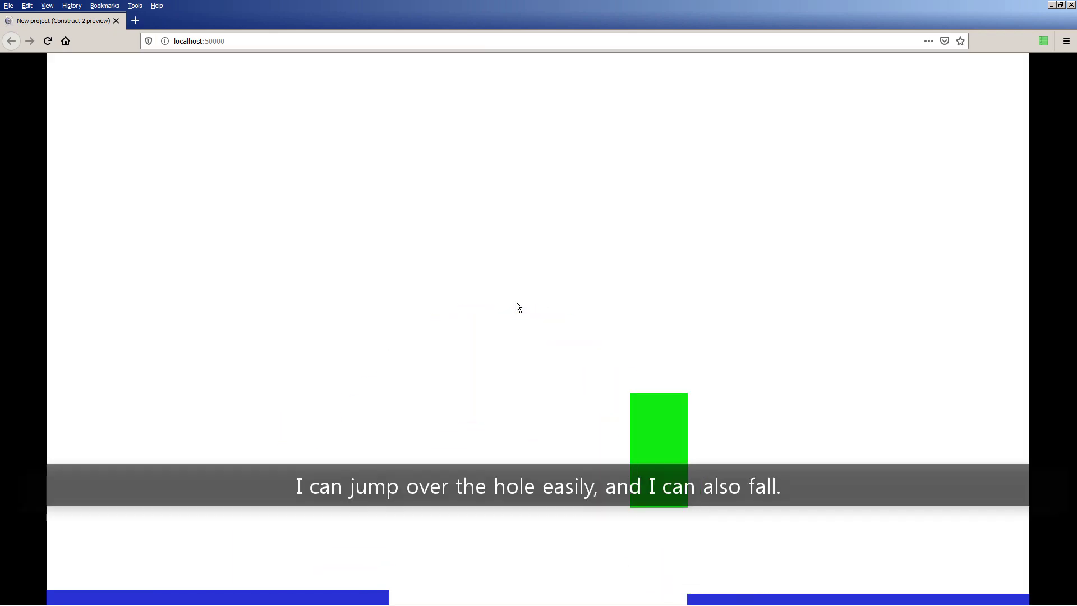
key(Right)
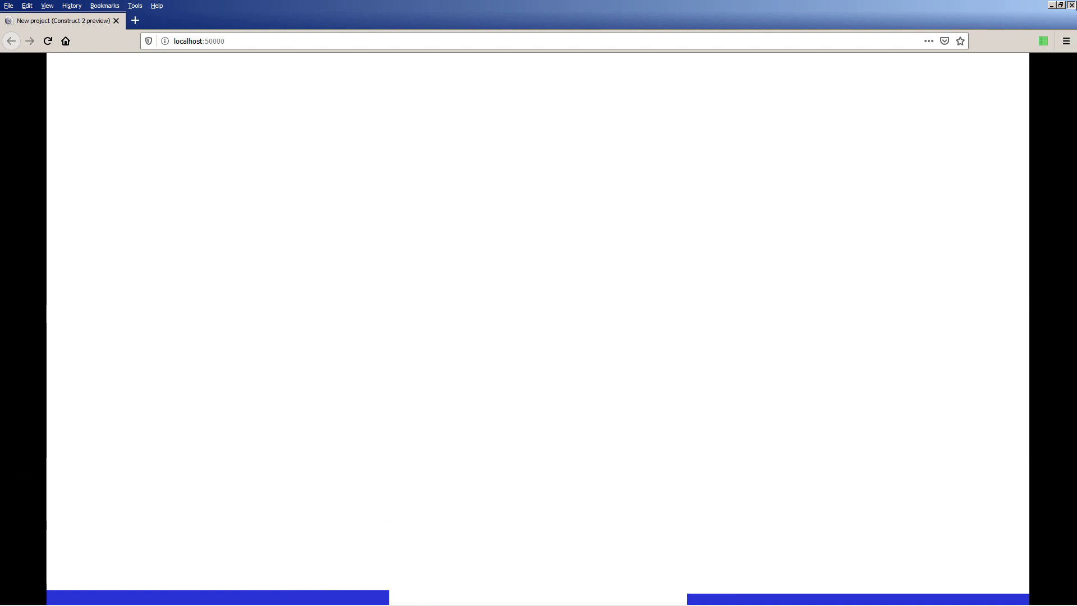
key(alt+Tab)
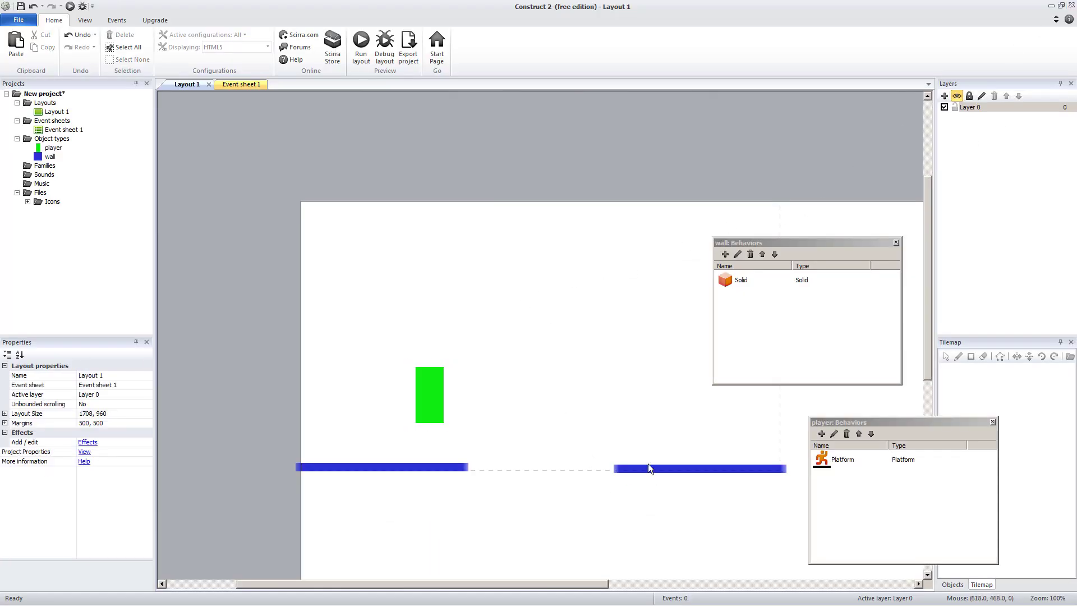
- Duplicate the right ground wall and place the copy as a platform above the gap, at about 434, 379
click(645, 468)
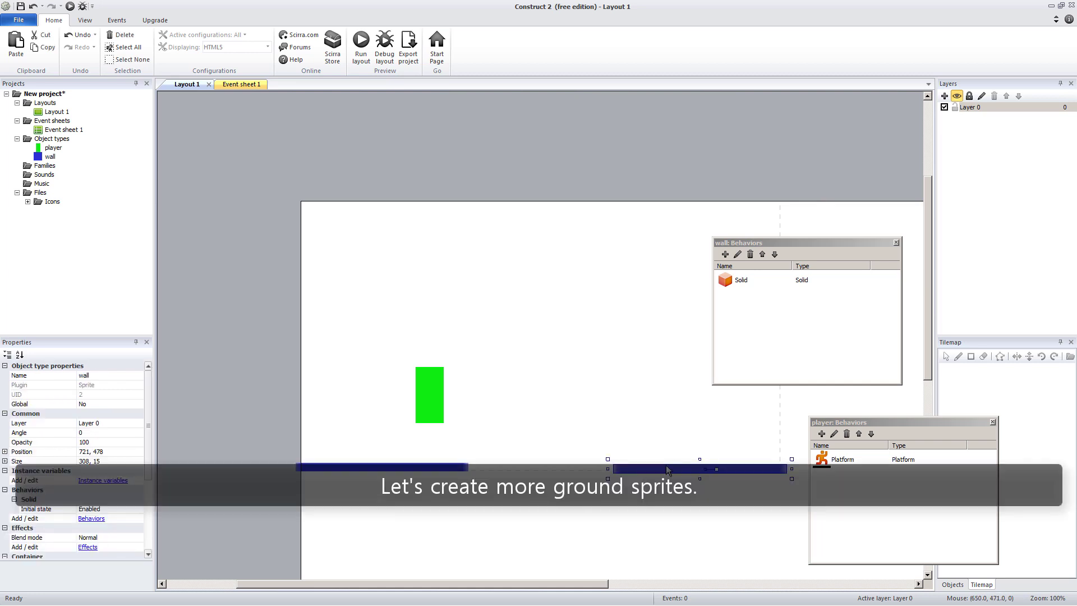
key(ctrl+c)
key(ctrl+v)
click(667, 446)
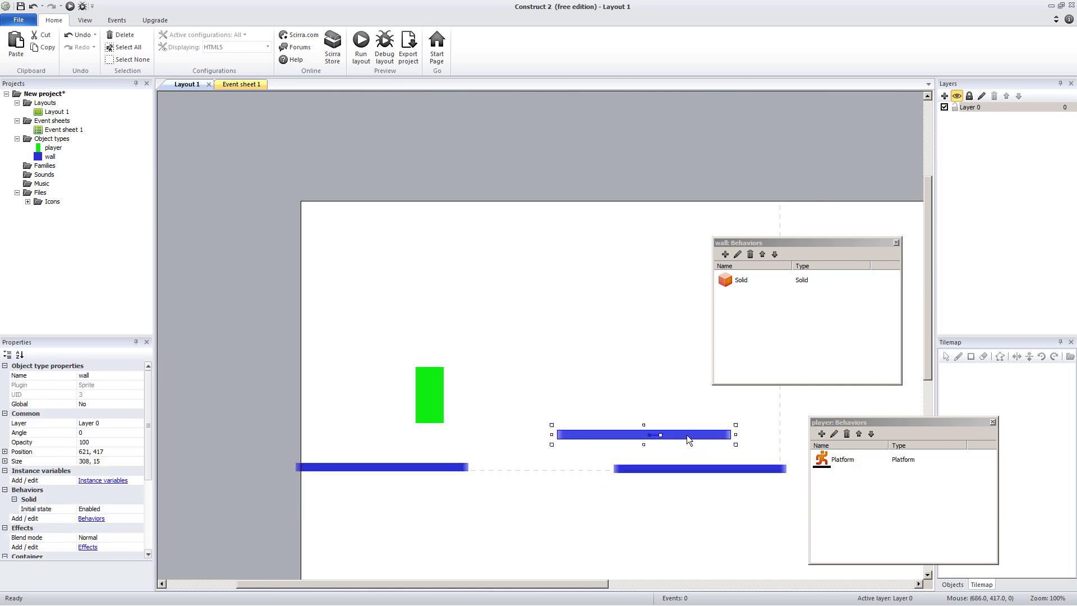
drag(687, 436, 582, 414)
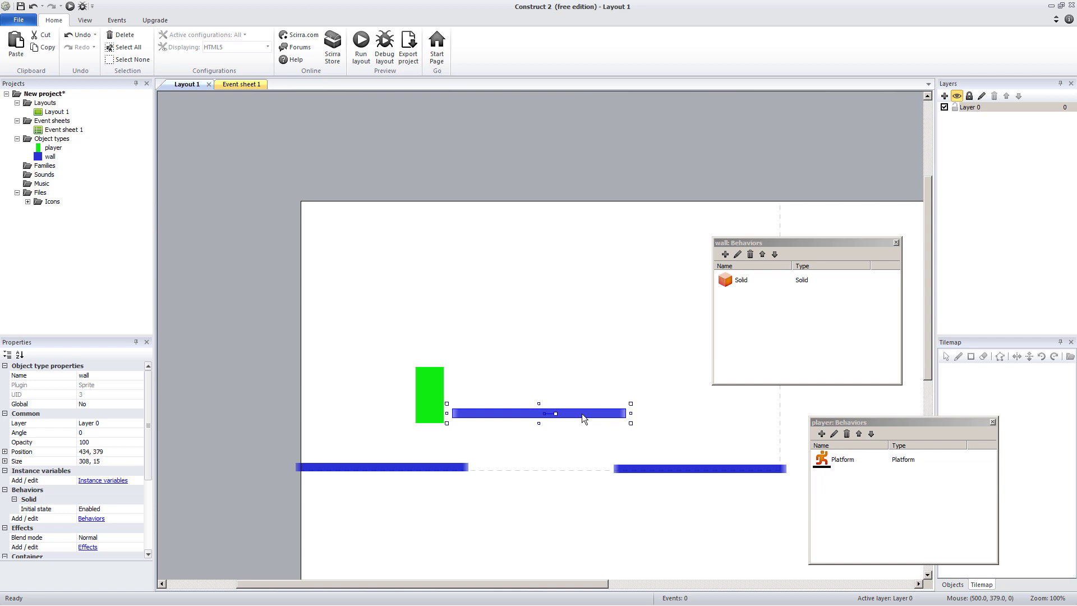
- Add two more wall copies as platforms rising toward the upper right, with the topmost at about 731, 158
key(ctrl+v)
click(627, 338)
drag(583, 339, 604, 358)
key(ctrl+v)
click(588, 300)
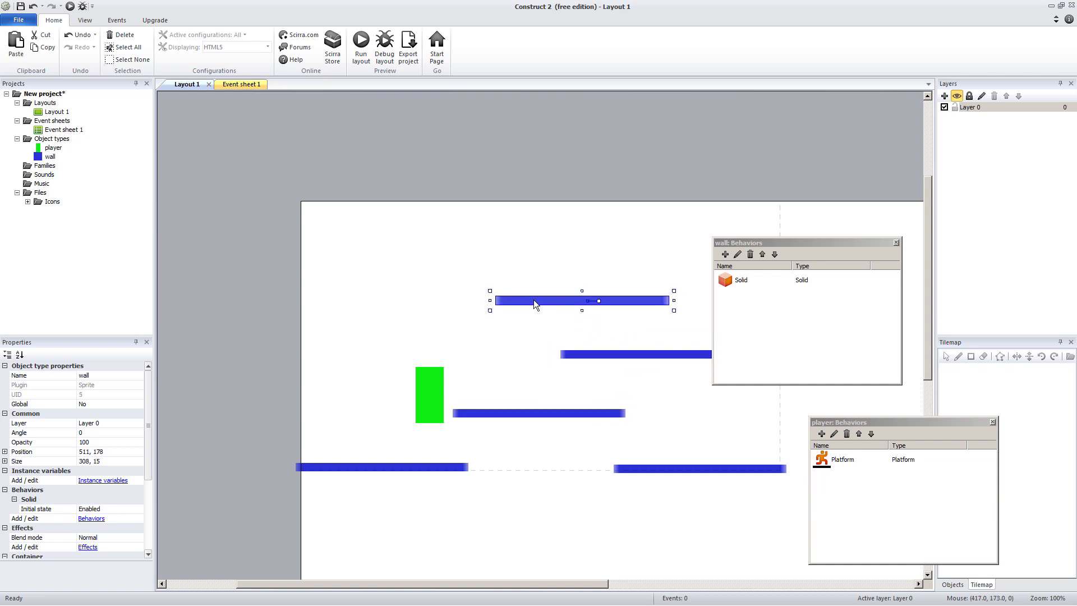
drag(533, 302, 647, 271)
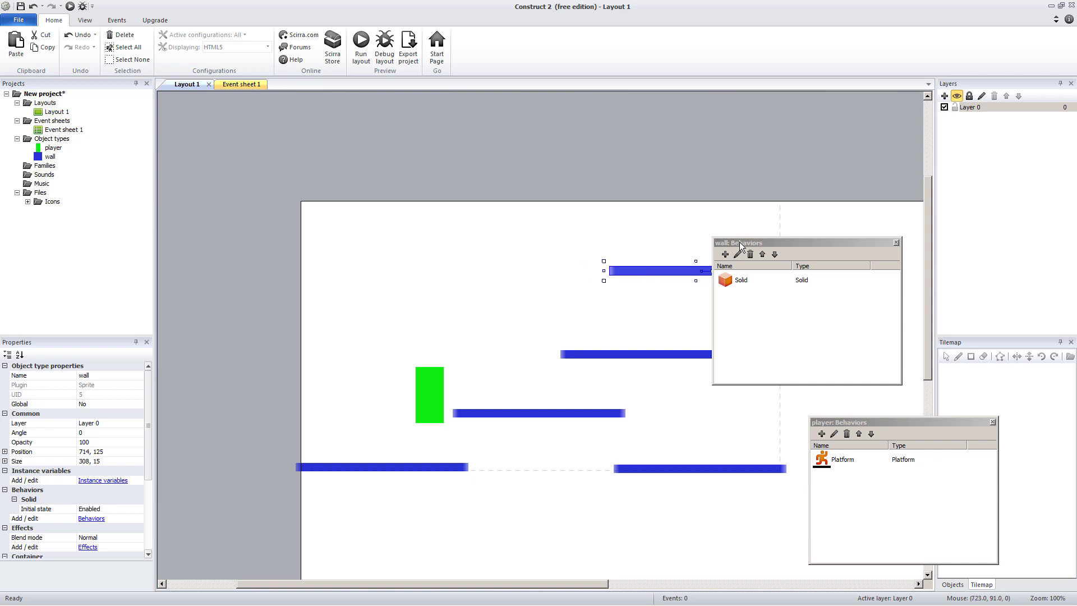
drag(739, 242, 871, 214)
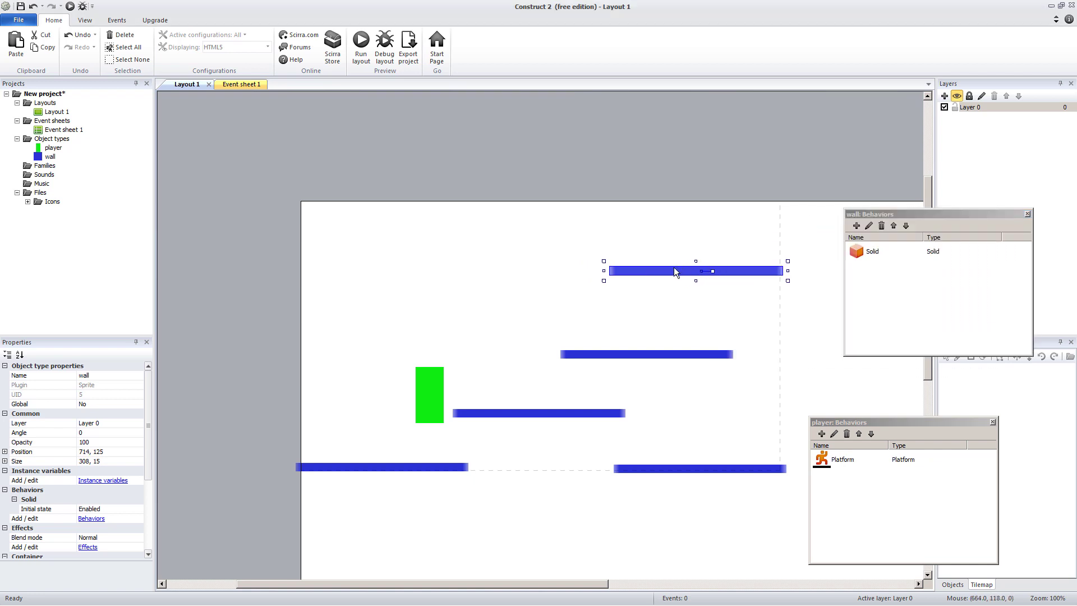
mouse_move(675, 272)
mouse_down()
mouse_move(683, 272)
mouse_move(678, 290)
mouse_up()
- Preview the layout, test jumping up the new platforms and walking beneath the lowest one, and close the preview
click(361, 45)
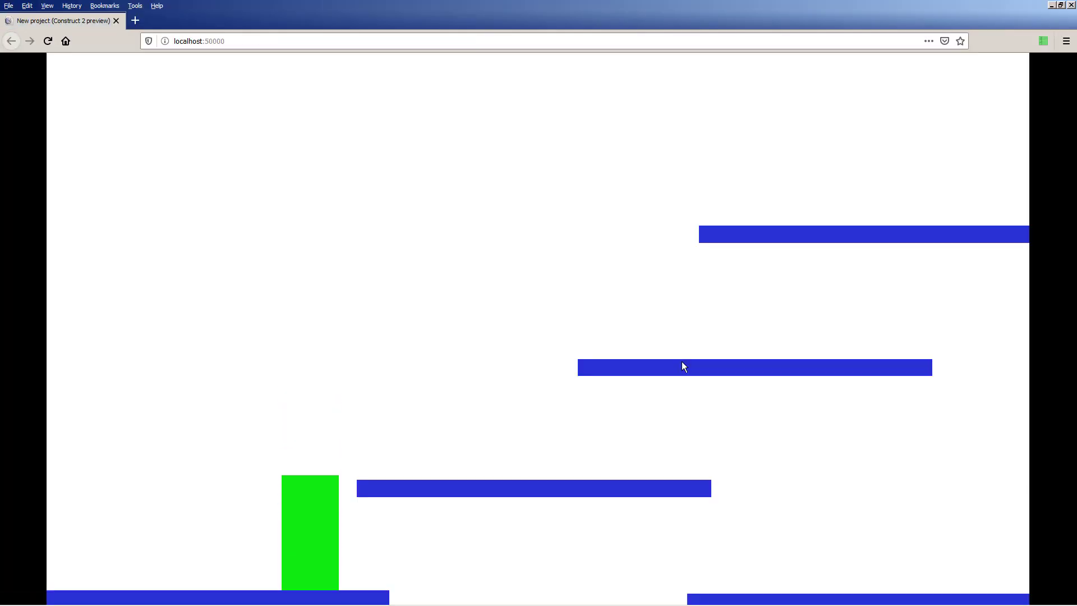
key(Up)
key(Right)
key(Up)
key(Right)
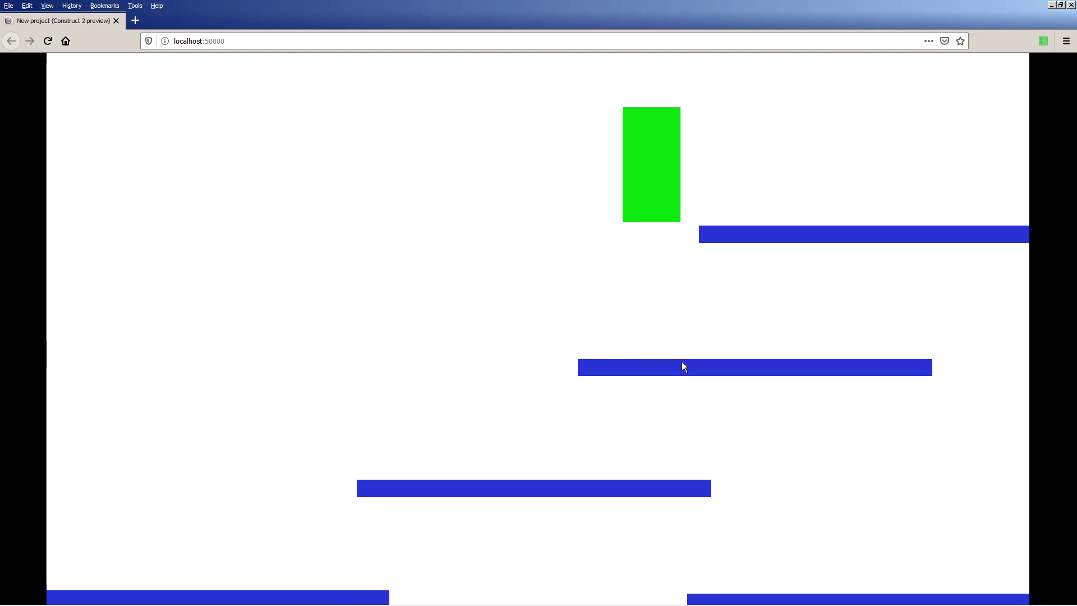
key(Left)
key(Left)
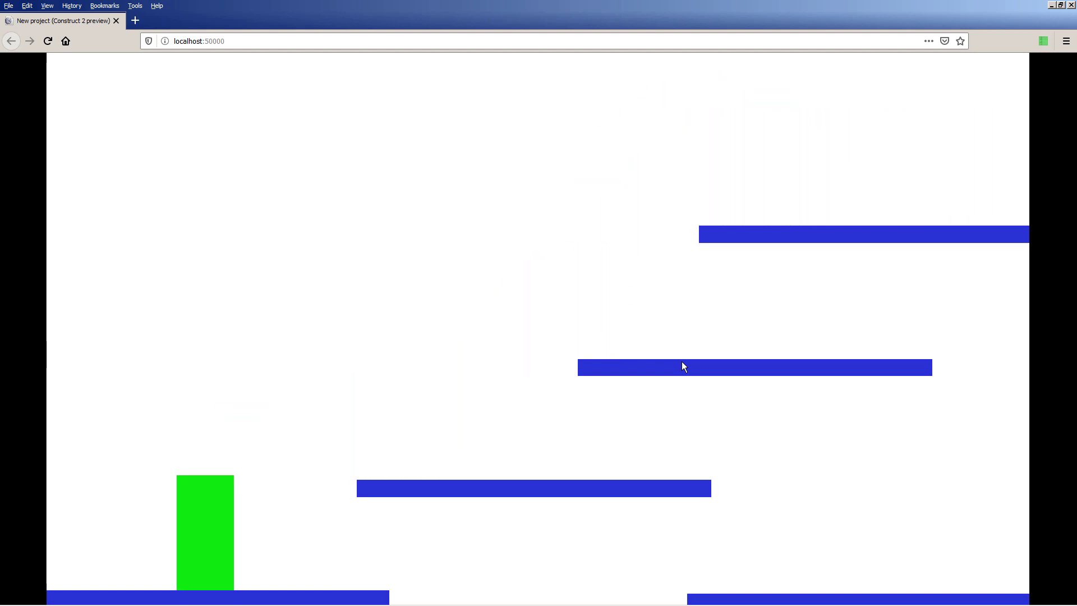
key(Right)
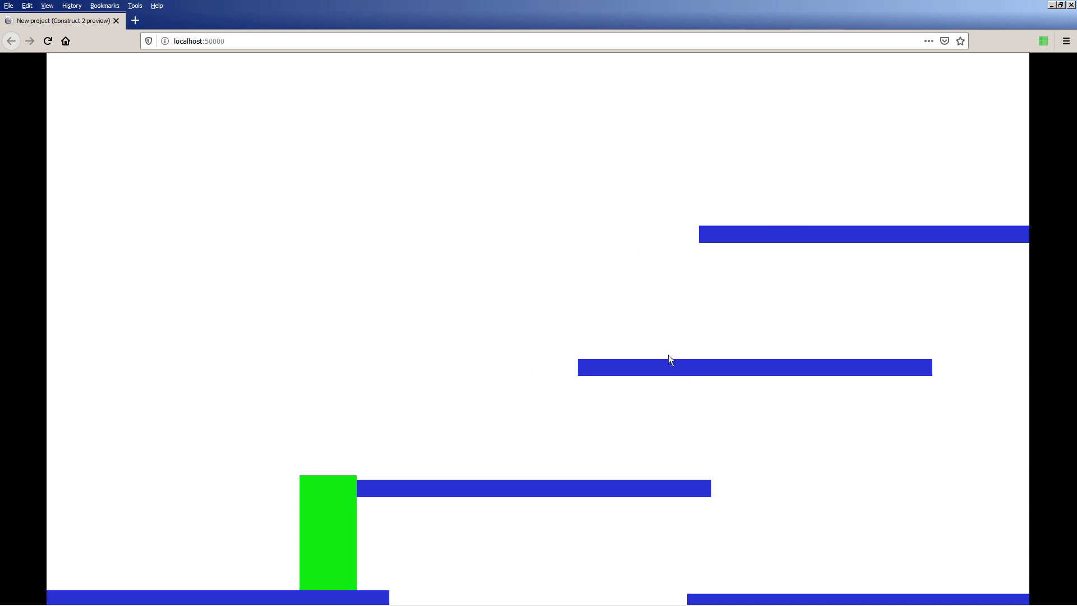
click(1071, 5)
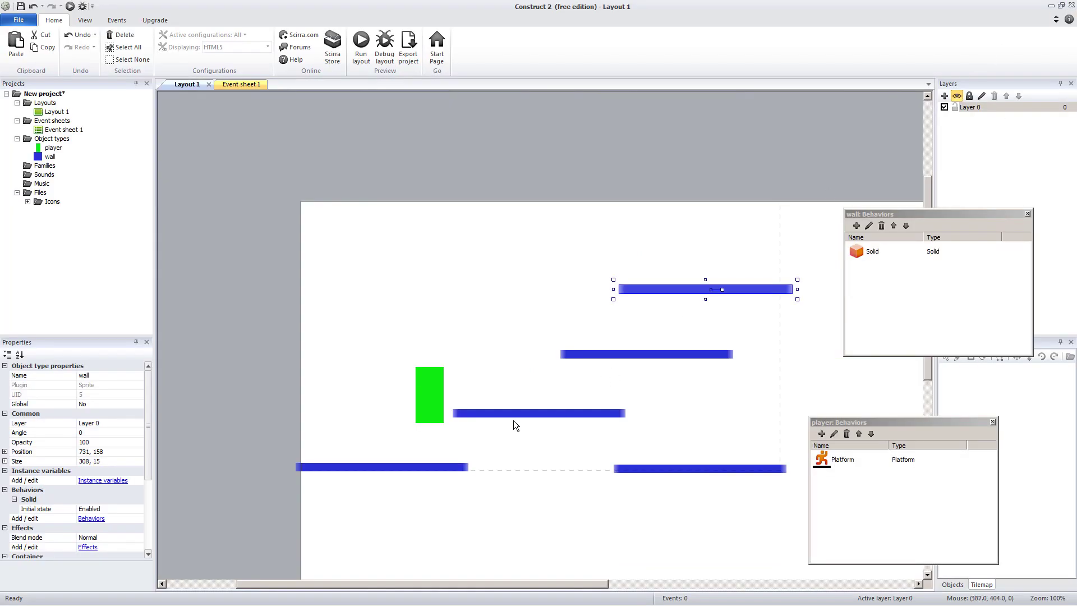
- Raise the three floating platforms for more clearance beneath them, with the middle one at about 639, 219 and the topmost at about 751, 98
drag(507, 416, 510, 398)
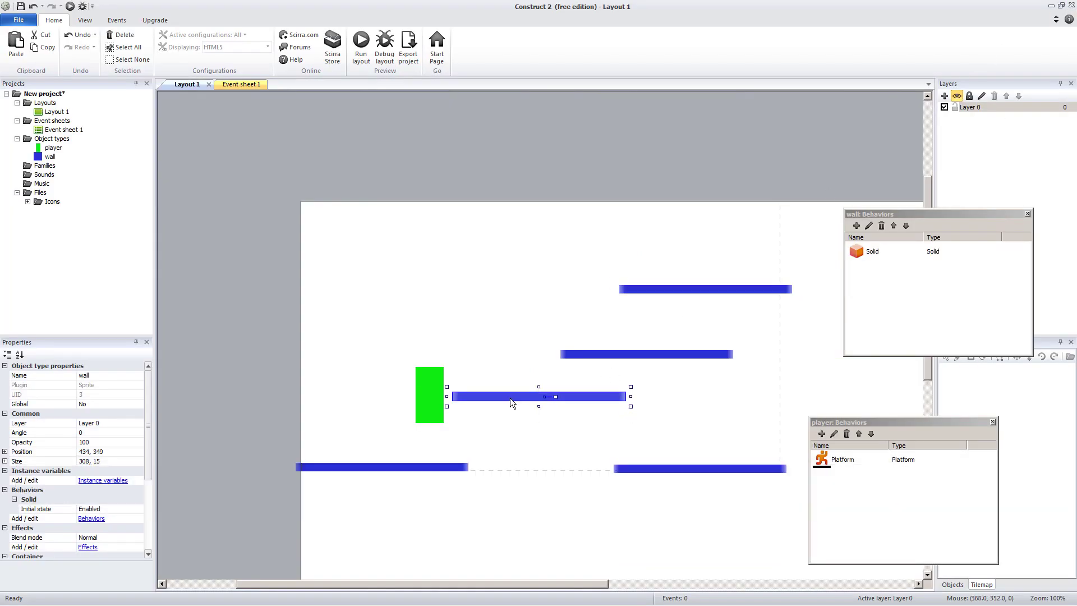
drag(579, 357, 584, 341)
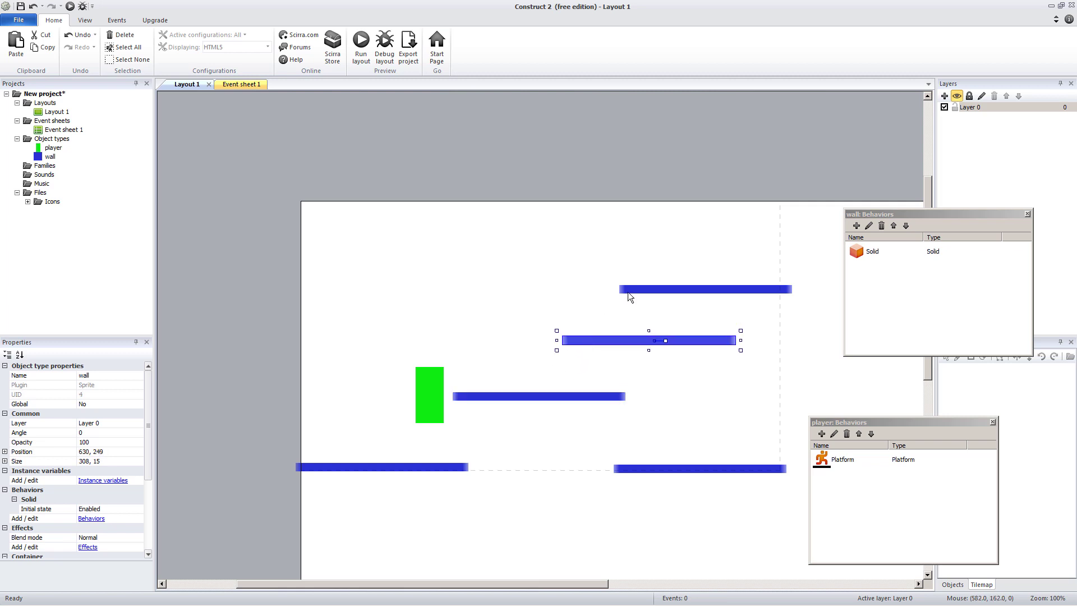
drag(629, 292, 633, 279)
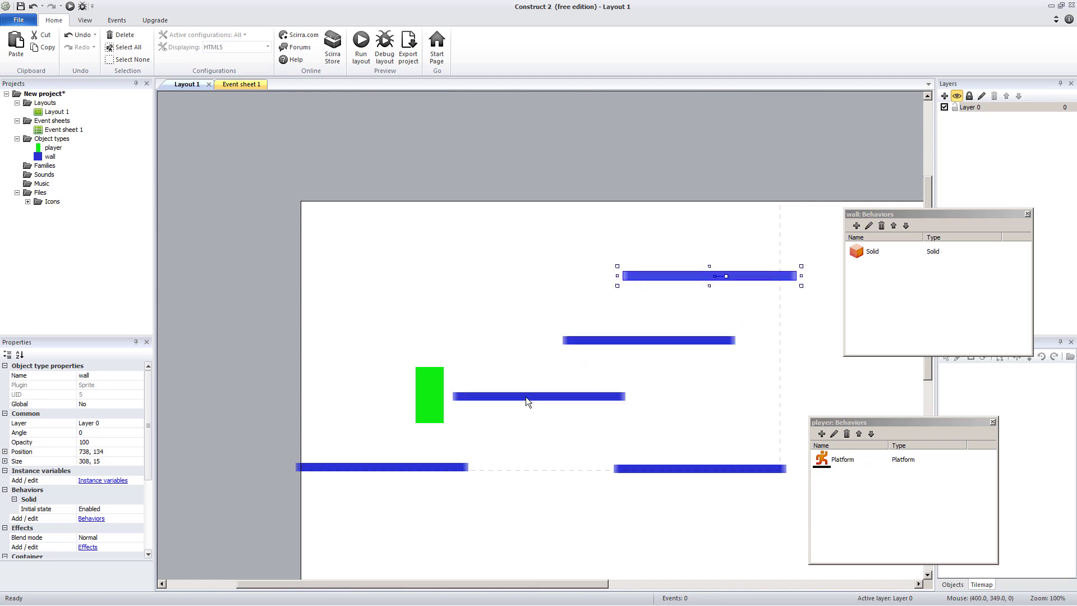
drag(526, 396, 526, 388)
drag(597, 341, 604, 324)
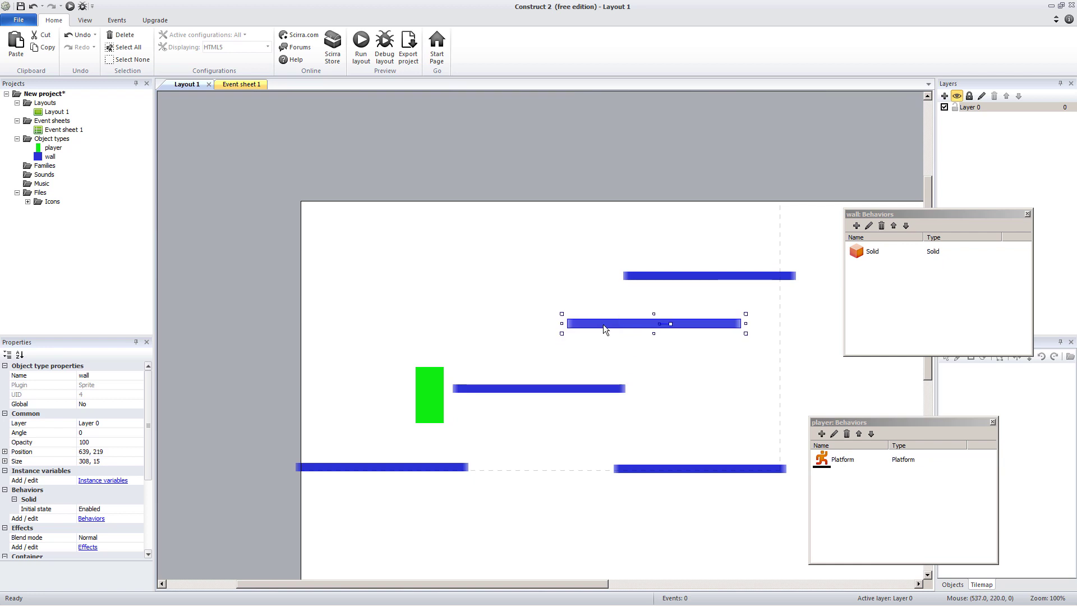
drag(656, 282, 665, 261)
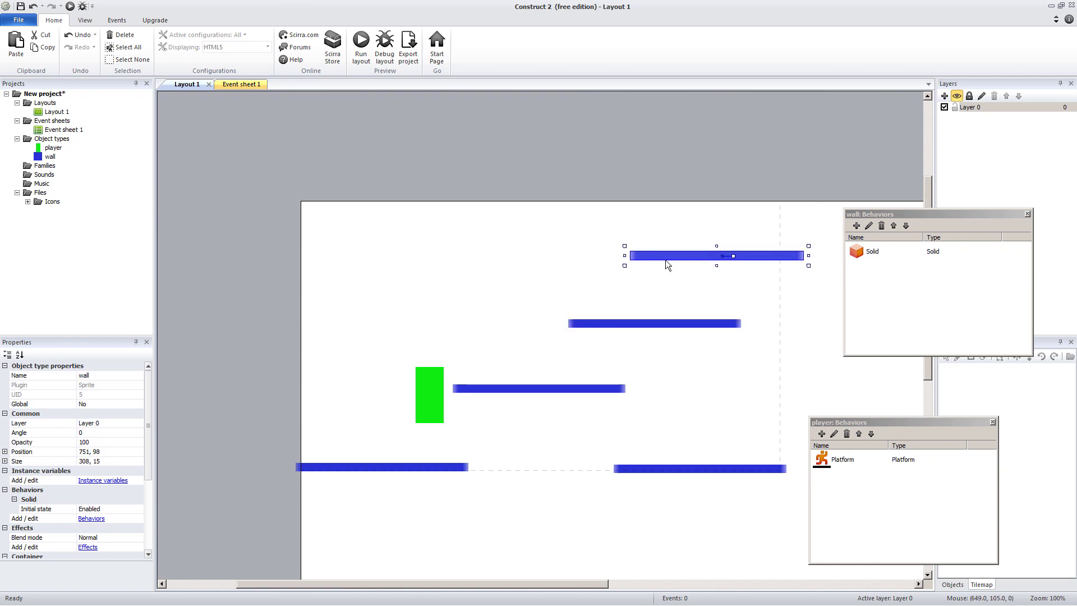
- Insert a Sprite object named goal above the player and fill its image with magenta (RGB 244, 10, 226)
click(496, 264)
double_click(496, 264)
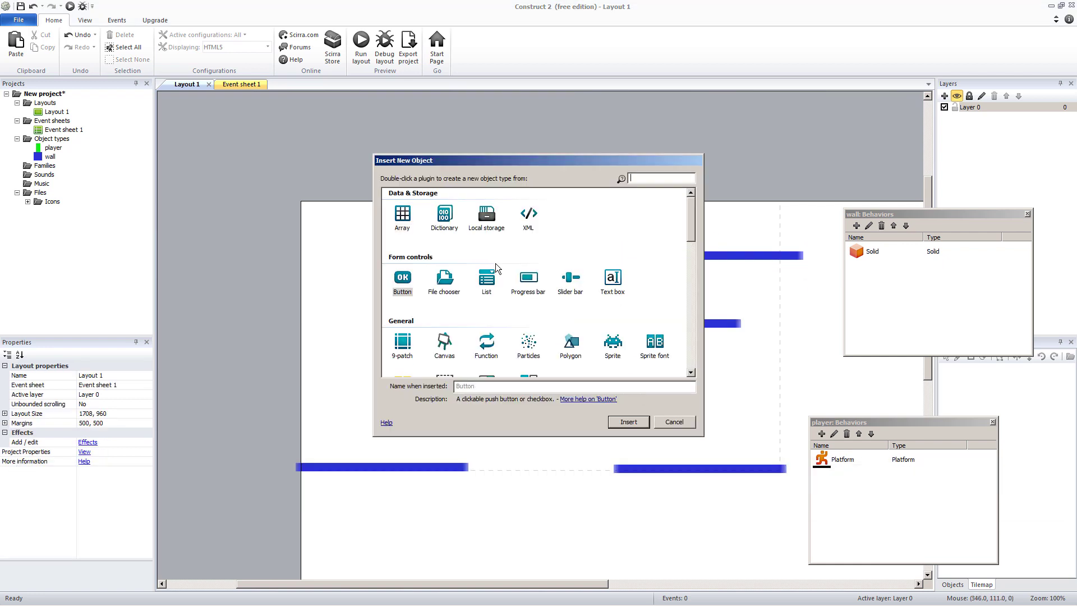
click(549, 387)
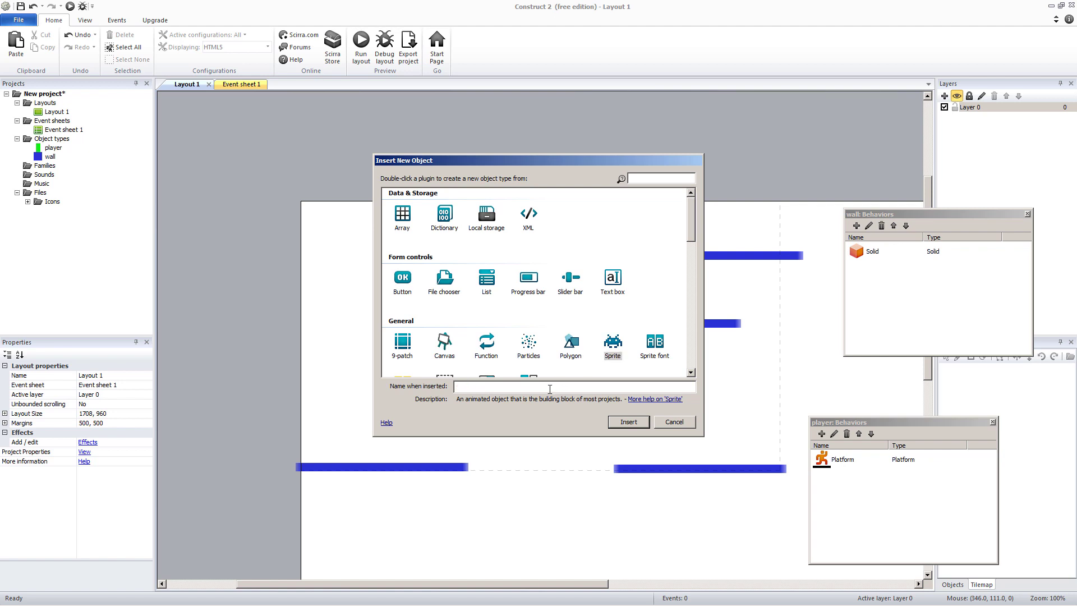
text(goal)
key(Return)
click(459, 300)
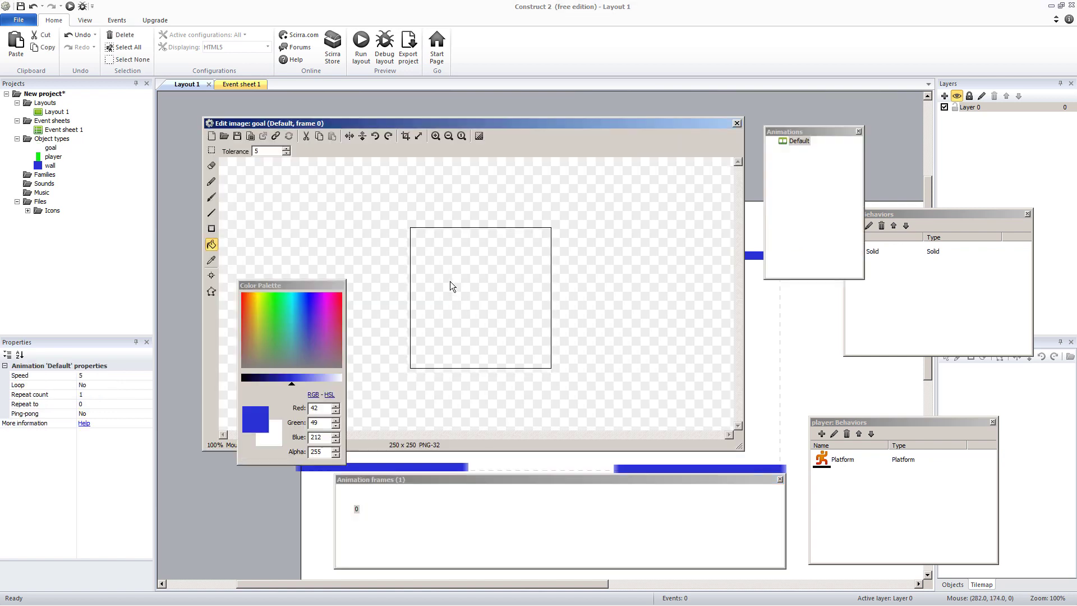
click(339, 303)
click(458, 263)
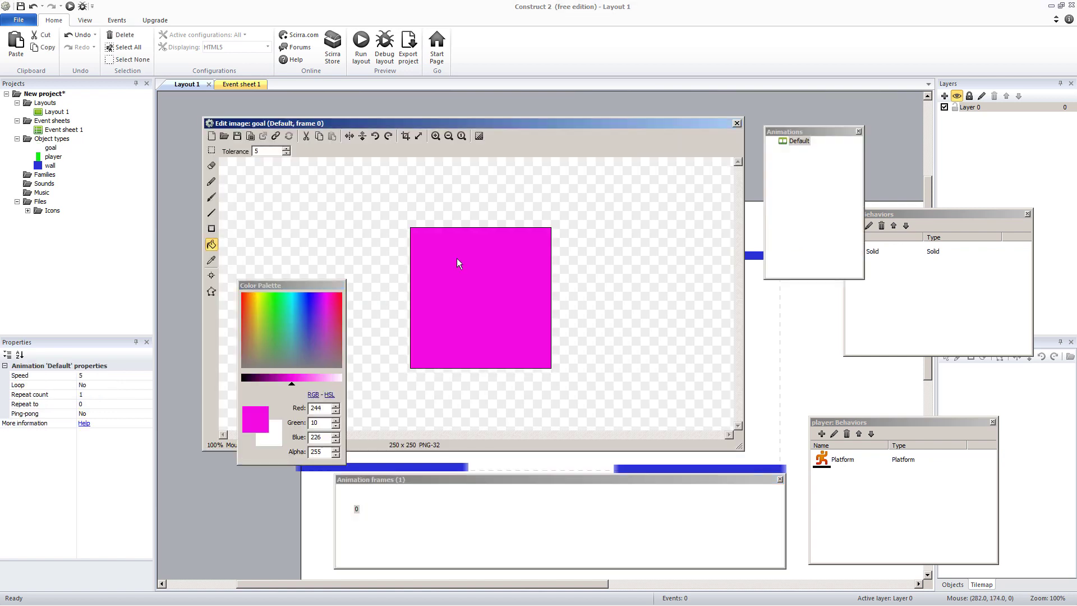
click(736, 124)
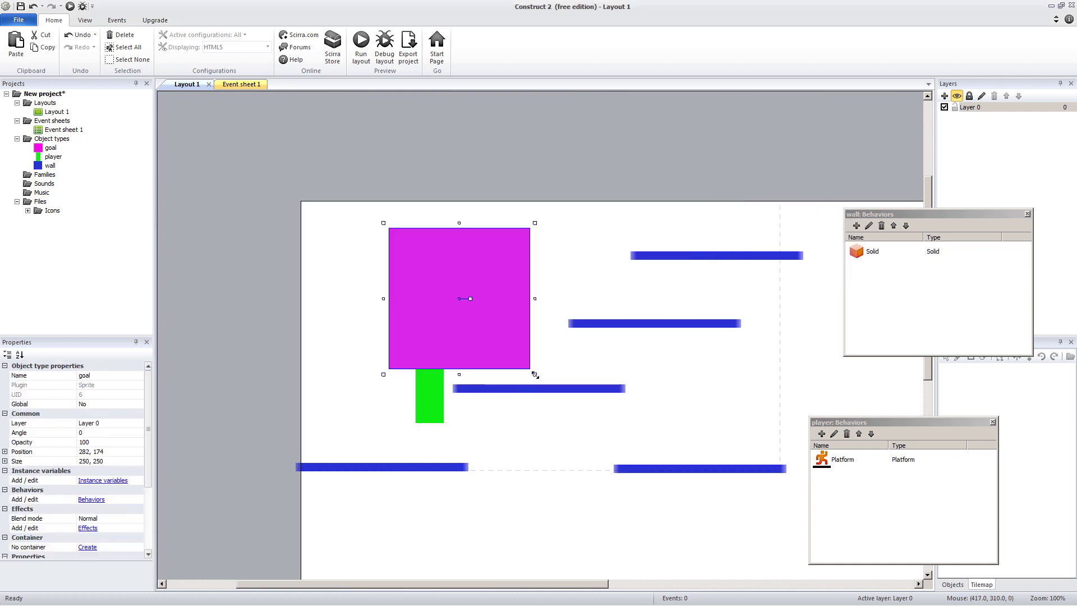
- Shrink the goal sprite to a small square and place it on the topmost platform toward its right end
drag(535, 374, 762, 248)
click(542, 280)
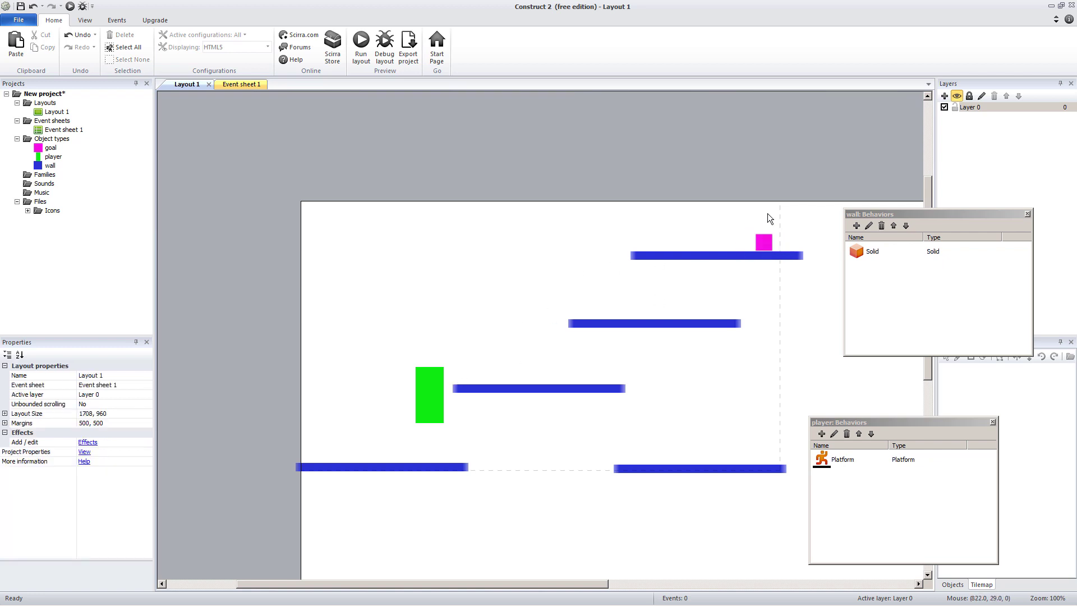
- Add an event in Event sheet 1 with the player condition Is overlapping another object, using goal as the object
click(241, 86)
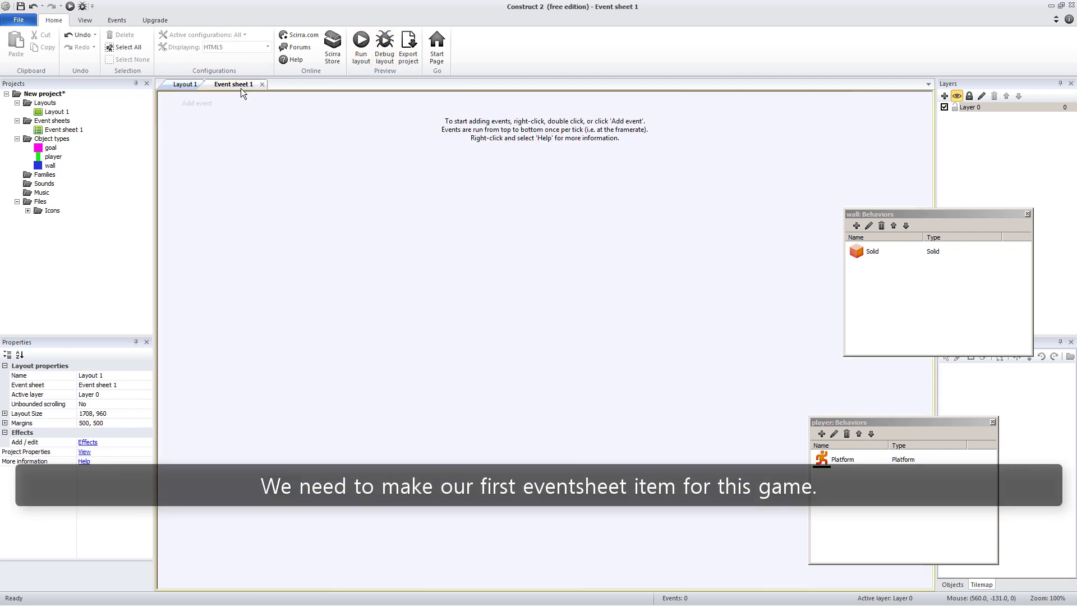
click(199, 103)
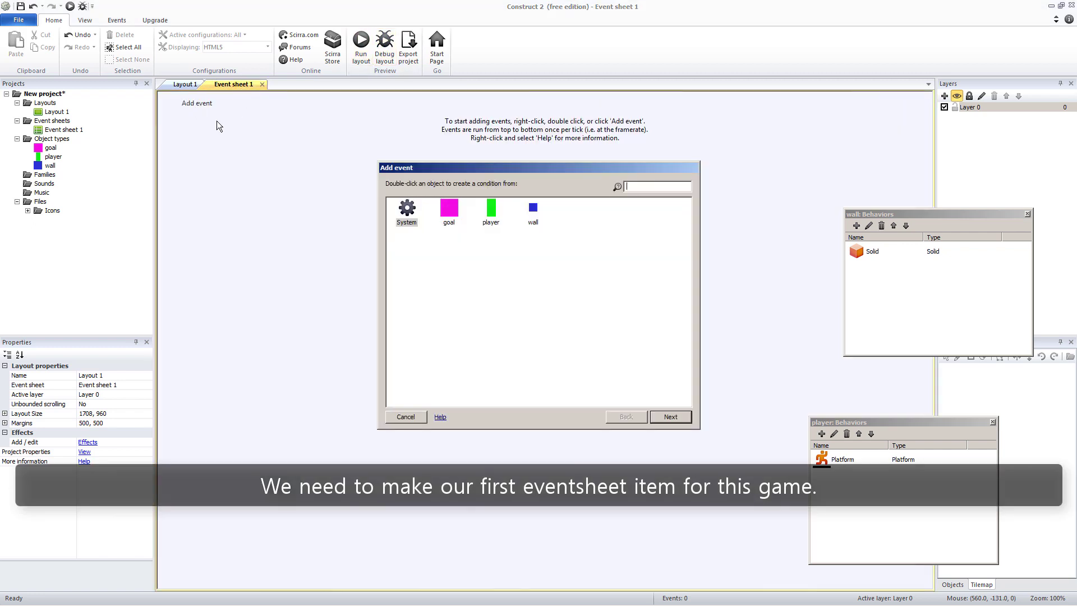
double_click(490, 209)
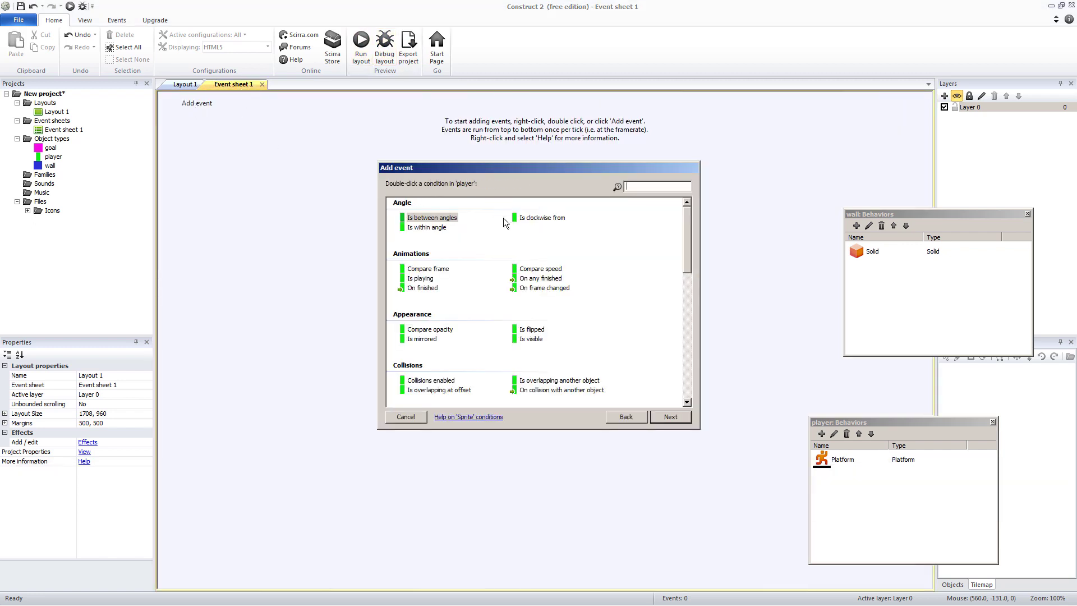
click(575, 381)
double_click(573, 381)
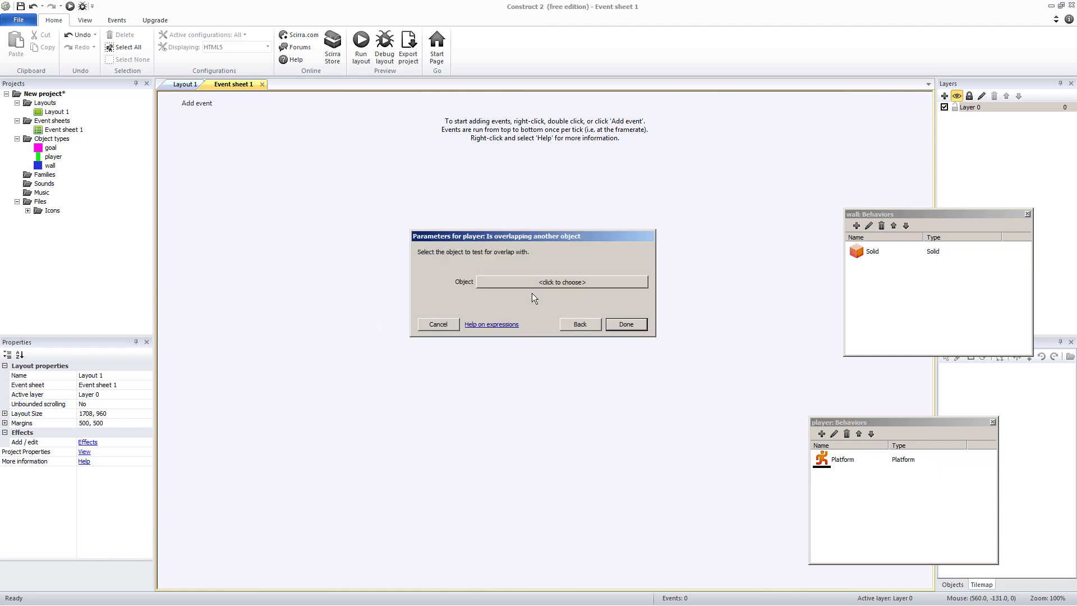
click(547, 282)
double_click(501, 215)
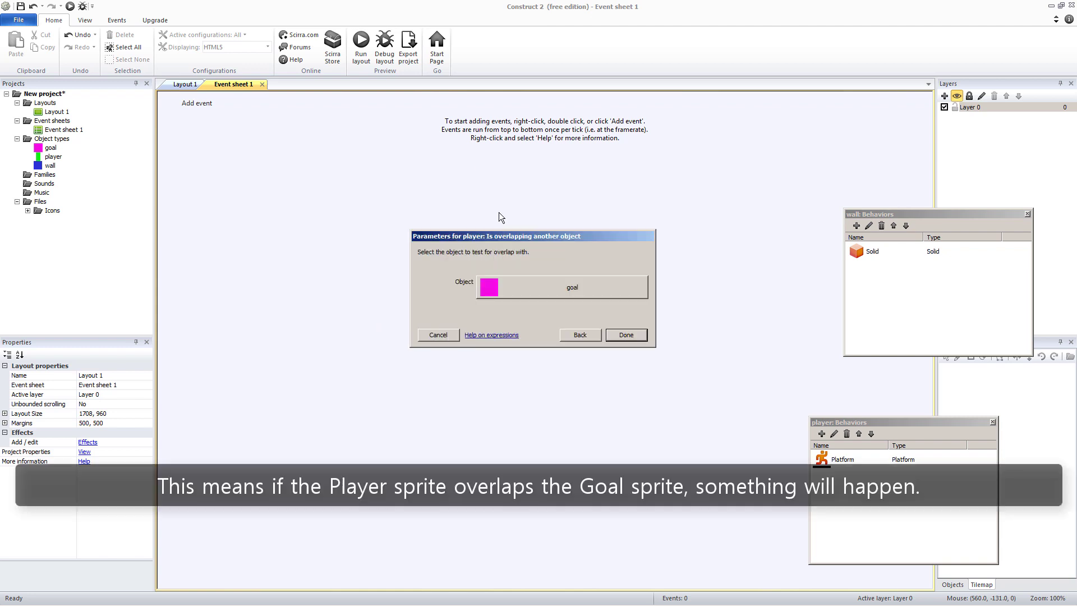
click(617, 330)
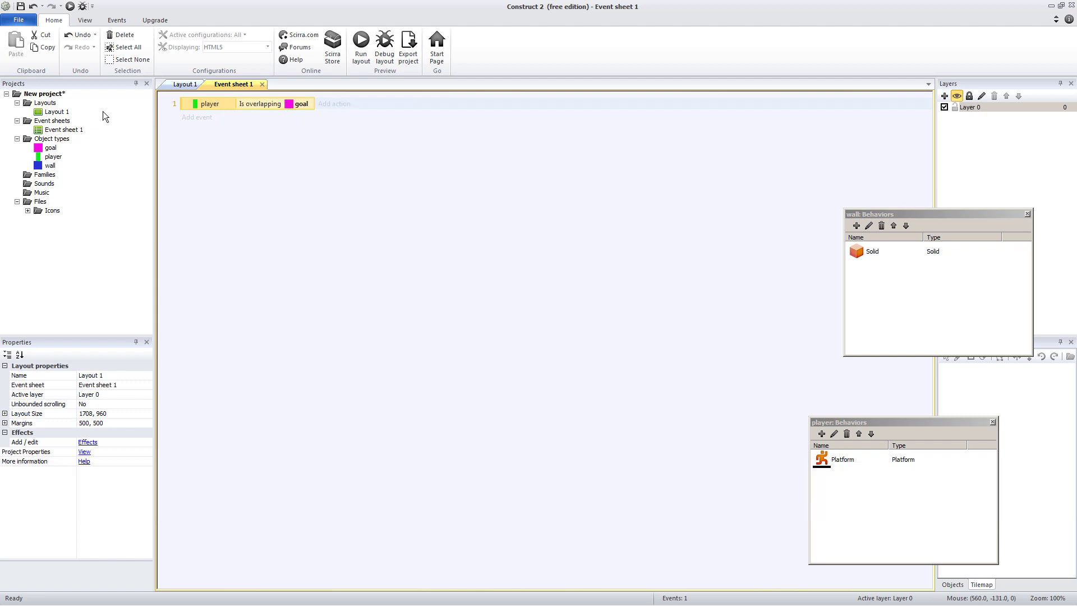
- Add a new layout with its own event sheet and name it levelcomplete
right_click(45, 103)
click(64, 114)
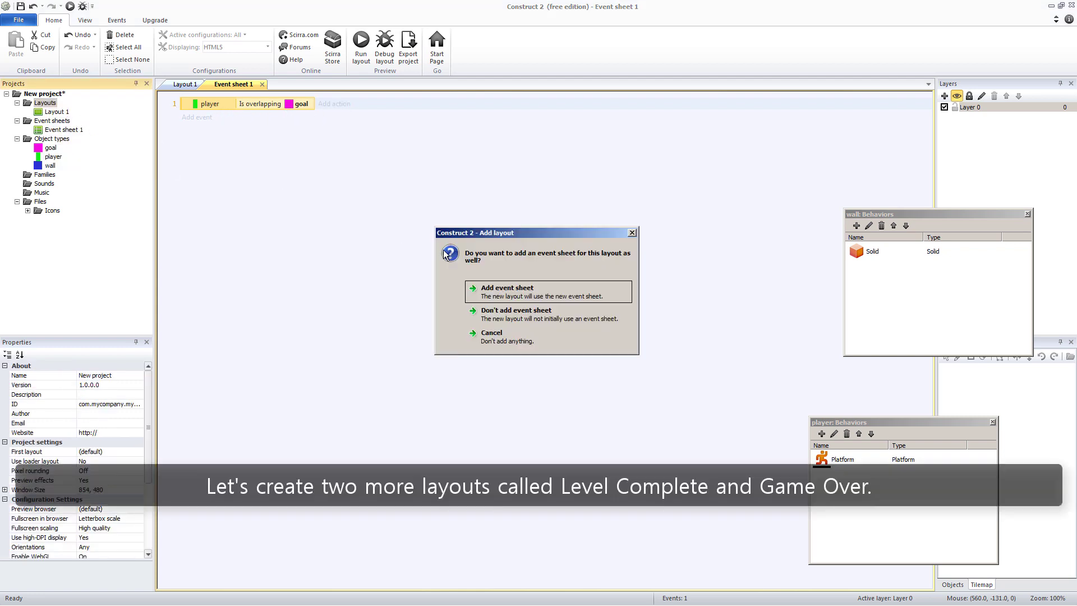
click(476, 295)
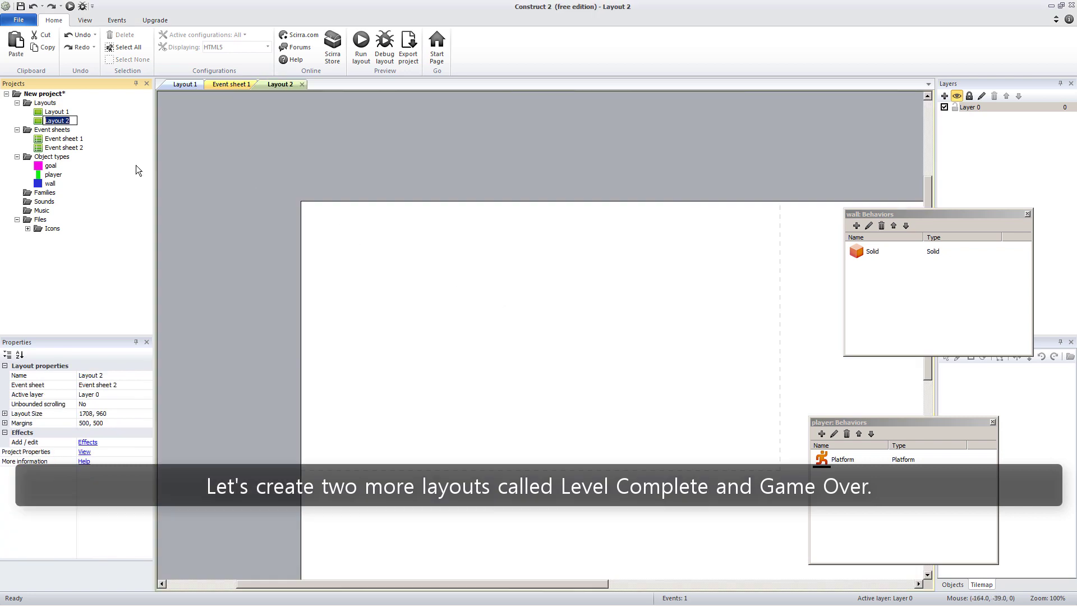
text(leve)
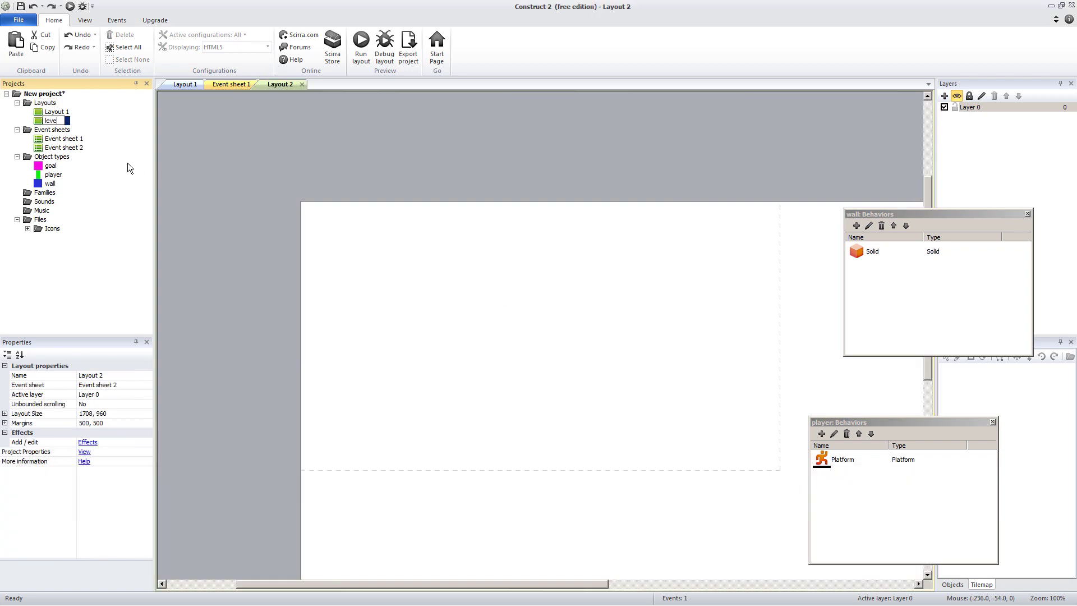
text(lcomplete)
key(Return)
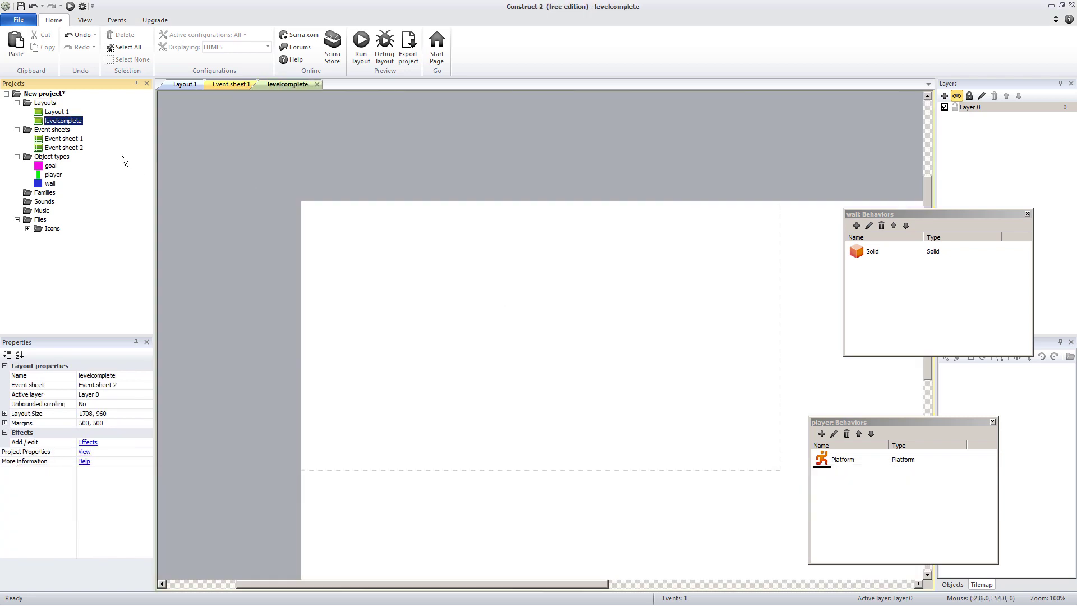
- Add another layout with its own event sheet and name it gameover
right_click(48, 103)
click(78, 112)
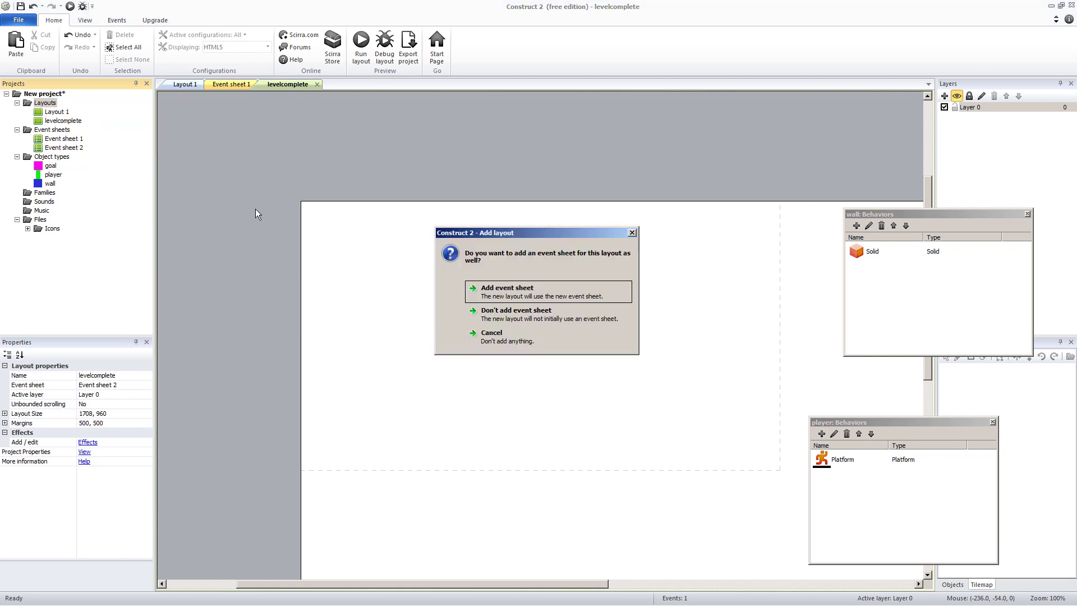
click(482, 285)
text(gameover)
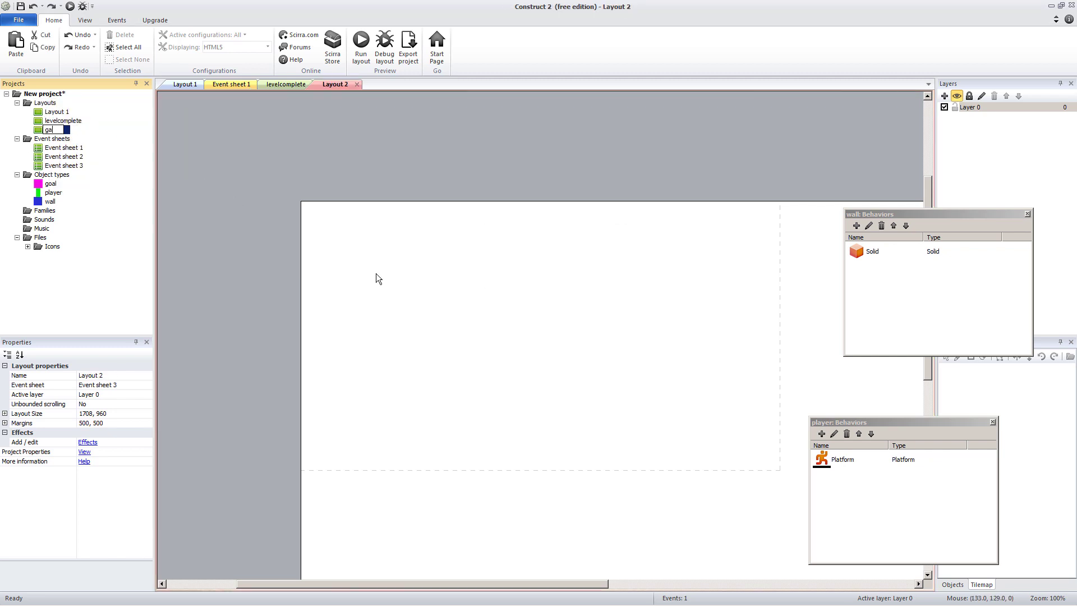
key(Return)
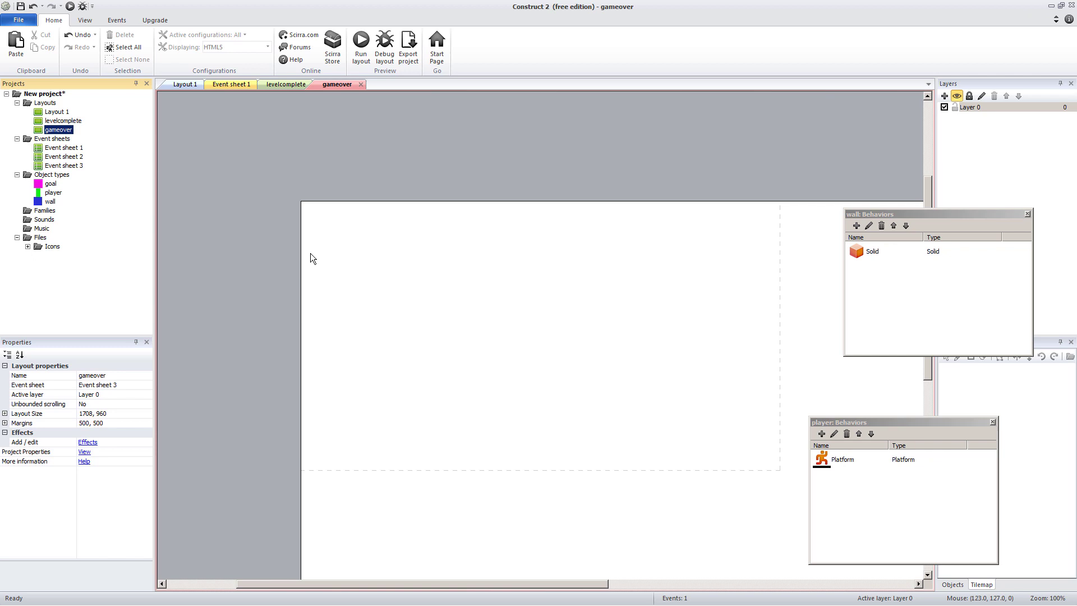
- Rename Layout 1 as start
click(86, 114)
key(F2)
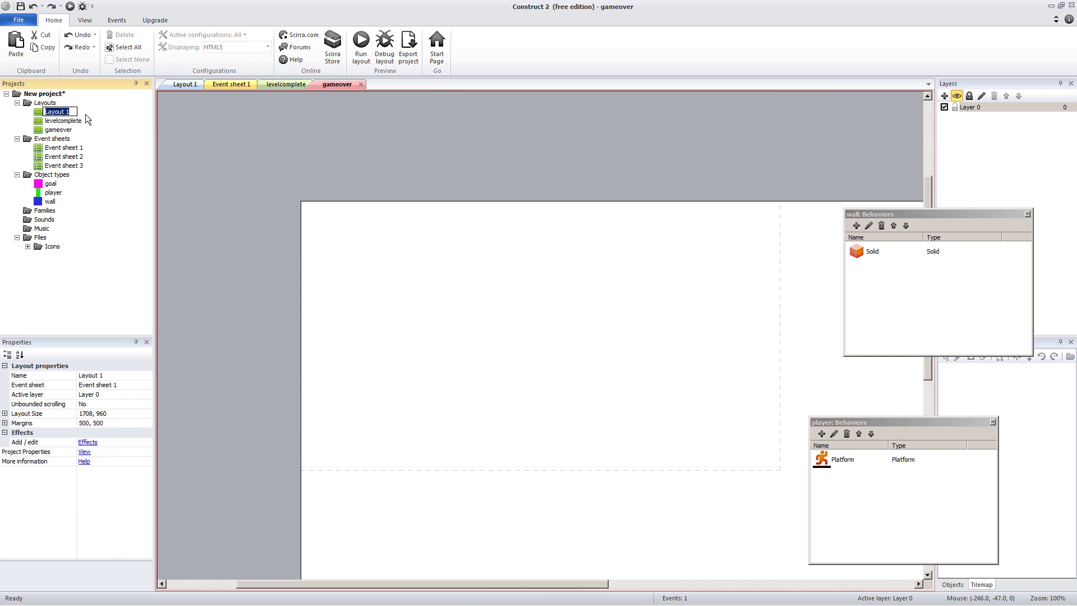
text(start)
key(Return)
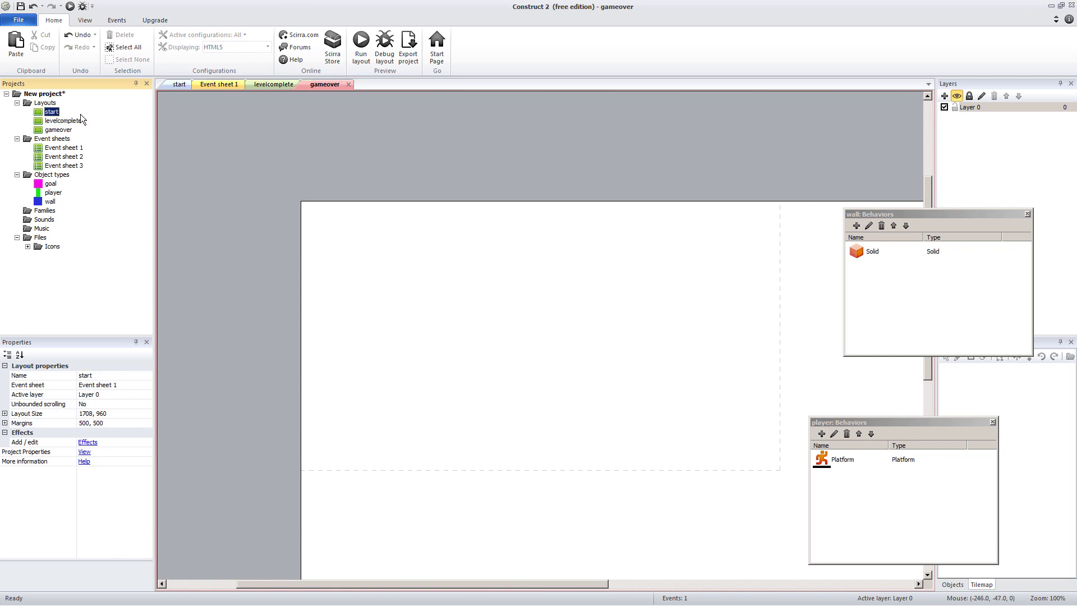
- Insert a Text object on the levelcomplete layout at about 356, 219, inside the dashed window area
click(89, 121)
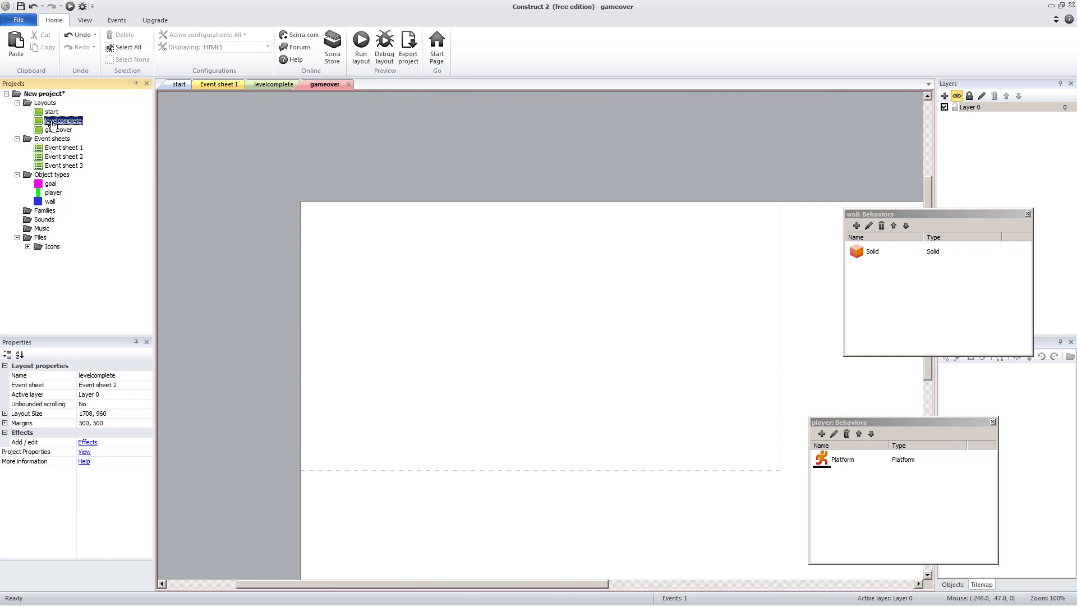
click(277, 84)
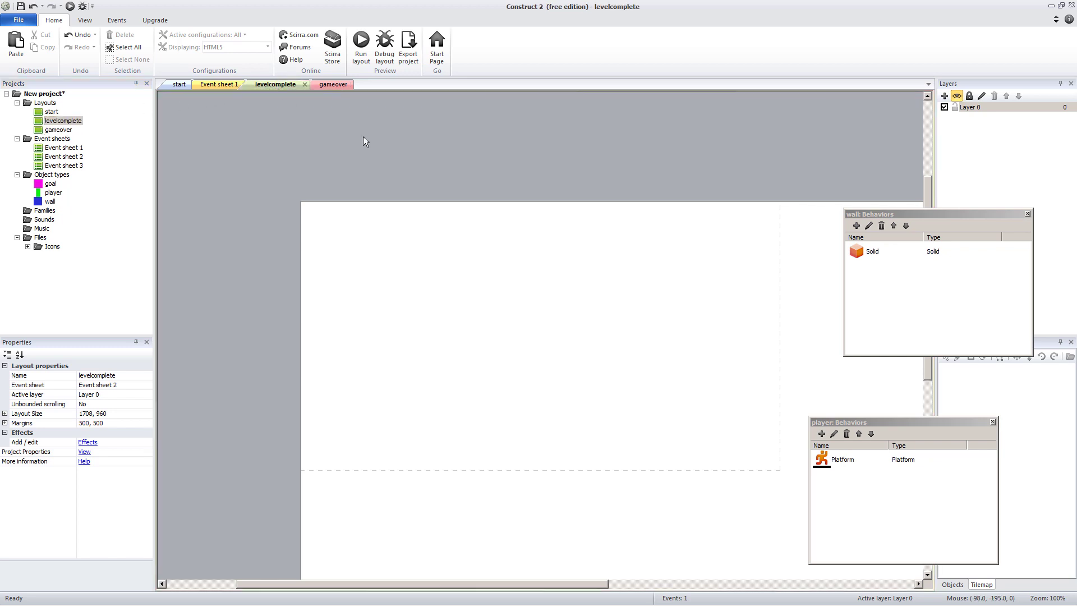
double_click(509, 286)
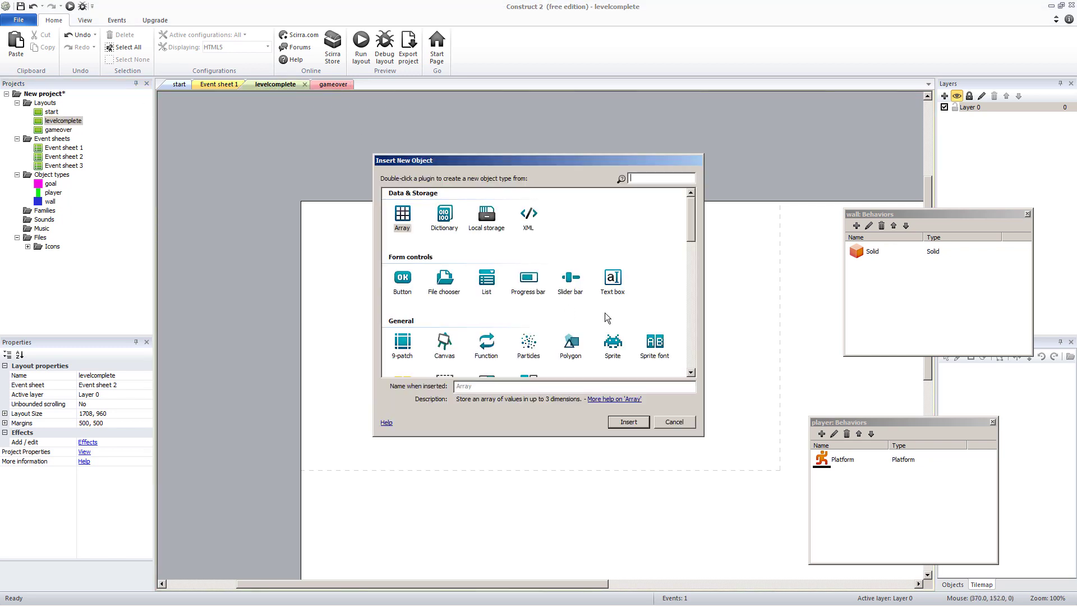
scroll(680, 297, down, 5)
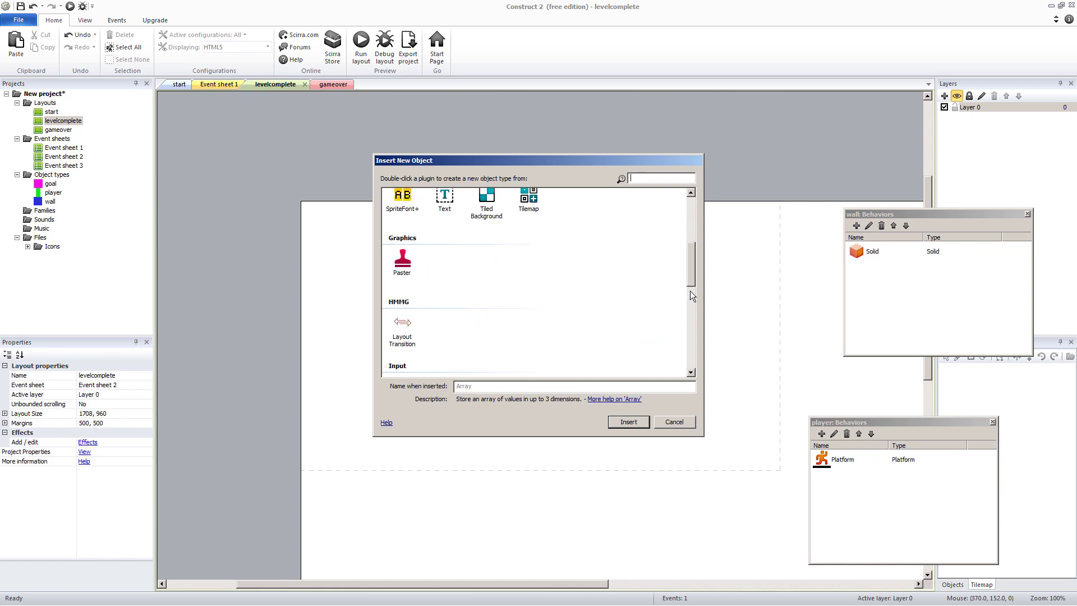
click(445, 201)
click(623, 422)
click(500, 323)
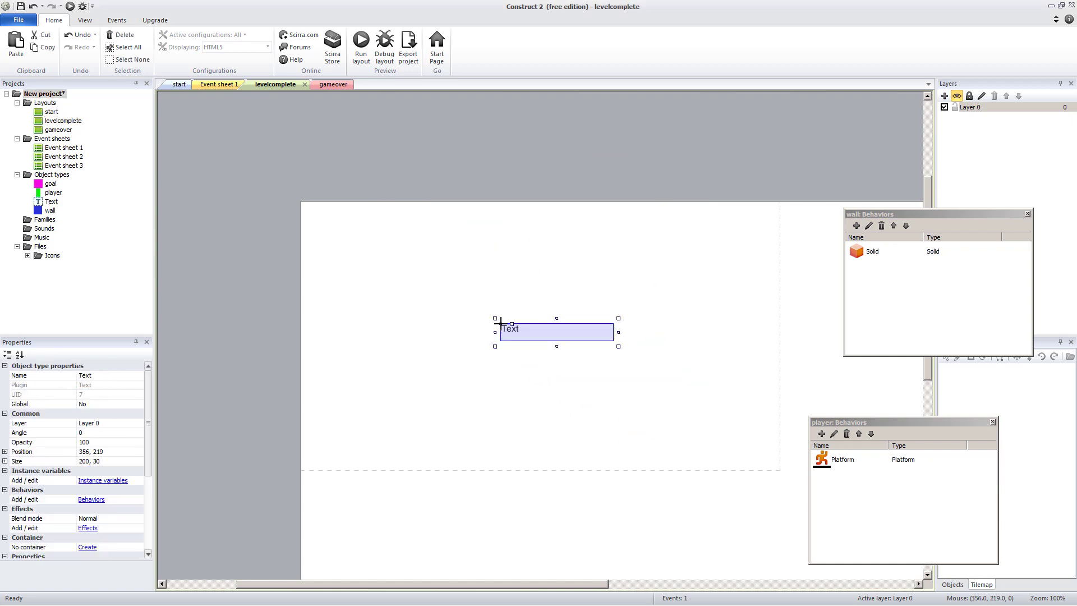
- Set the Text object's text to "Level complete" and its vertical alignment to Center
scroll(149, 486, down, 5)
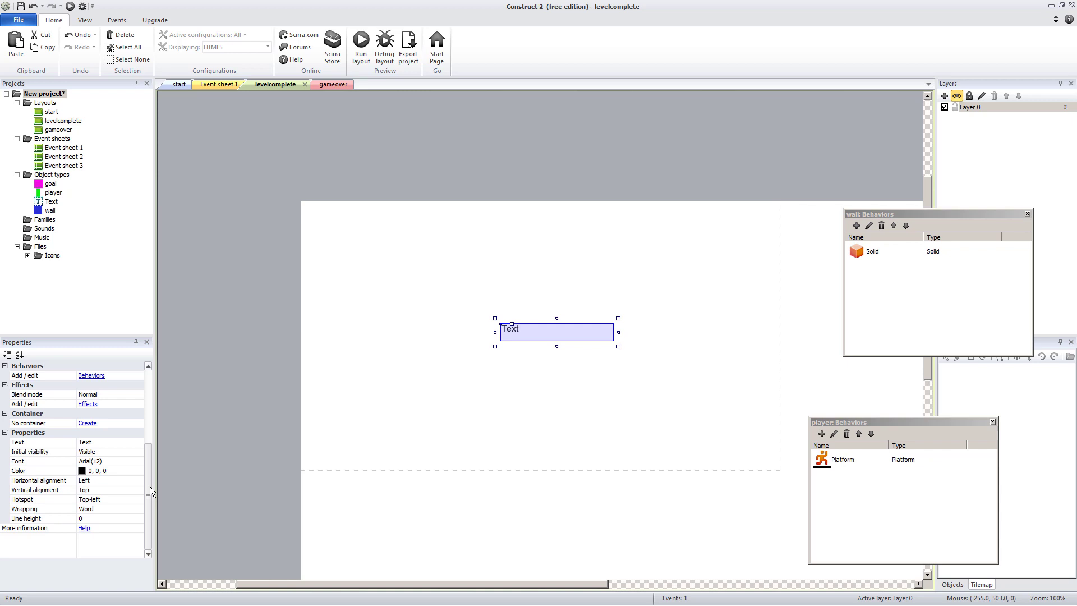
click(96, 442)
text(Level complete)
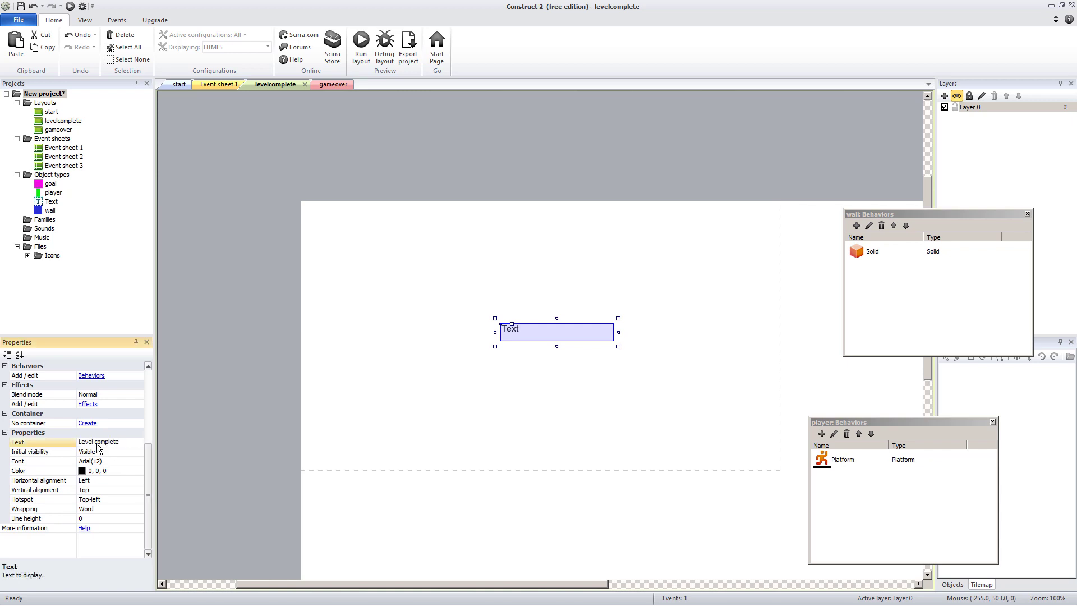
click(136, 490)
double_click(137, 491)
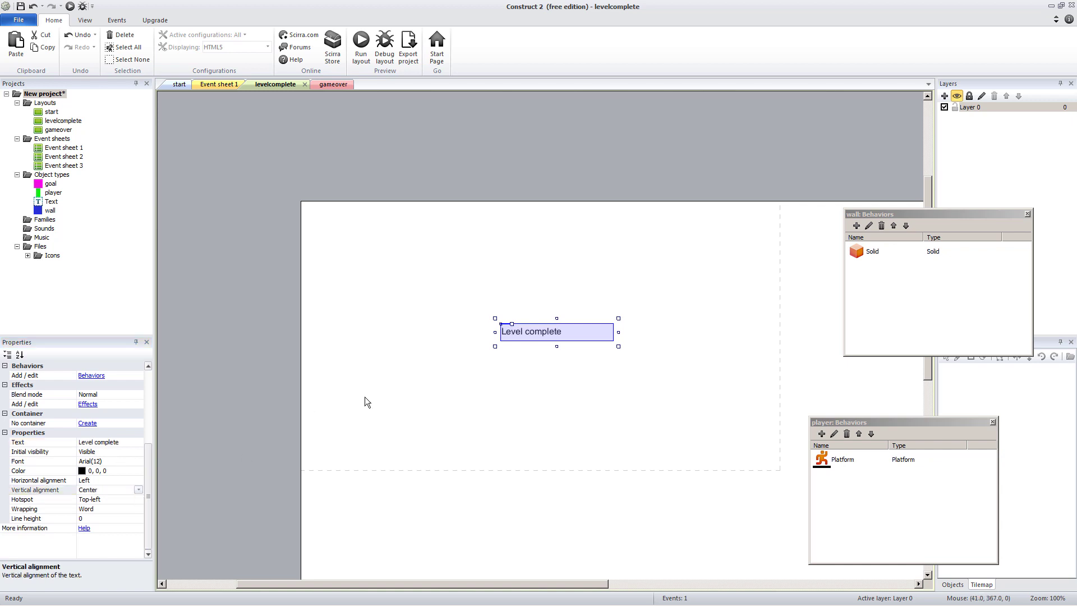
- Set the Level complete text's hotspot to Right and its horizontal alignment to Center
click(140, 496)
click(120, 546)
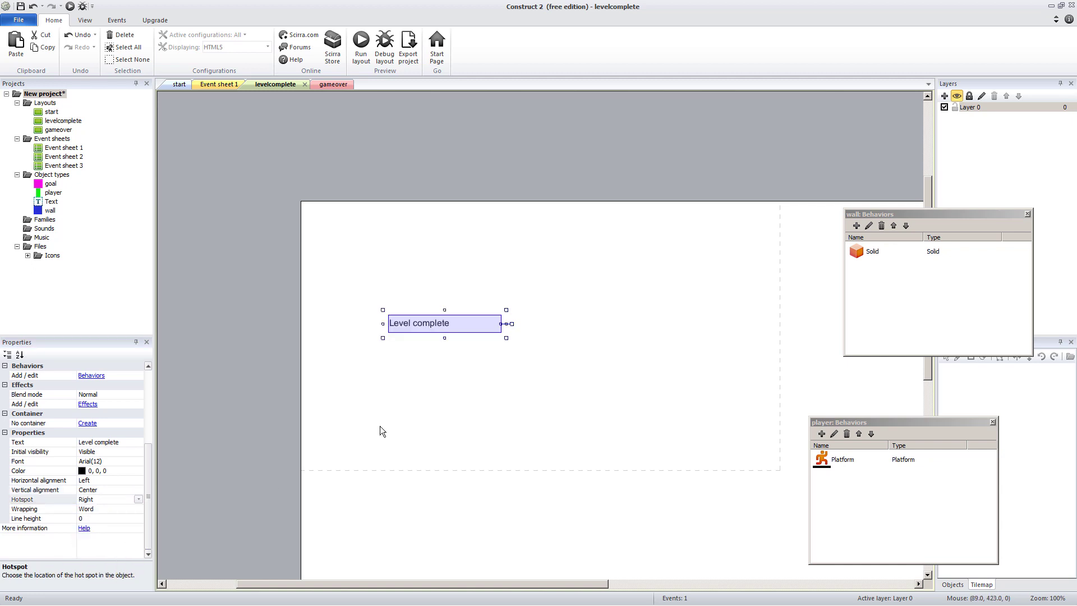
click(137, 480)
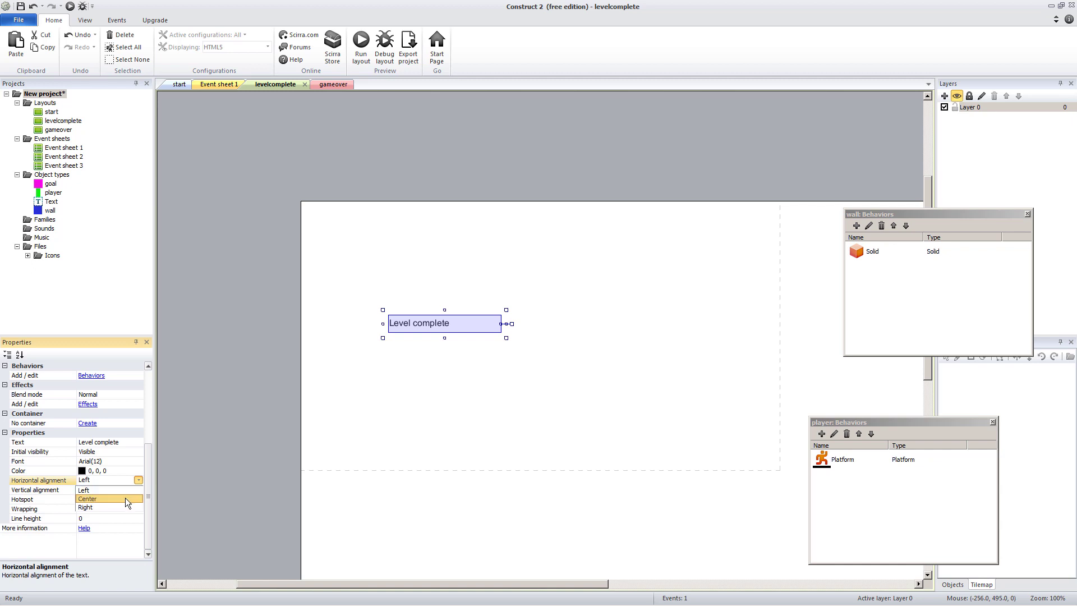
click(126, 497)
- Move the Level complete text toward the middle of the window area and align it to the window's horizontal and vertical center
drag(457, 330, 544, 341)
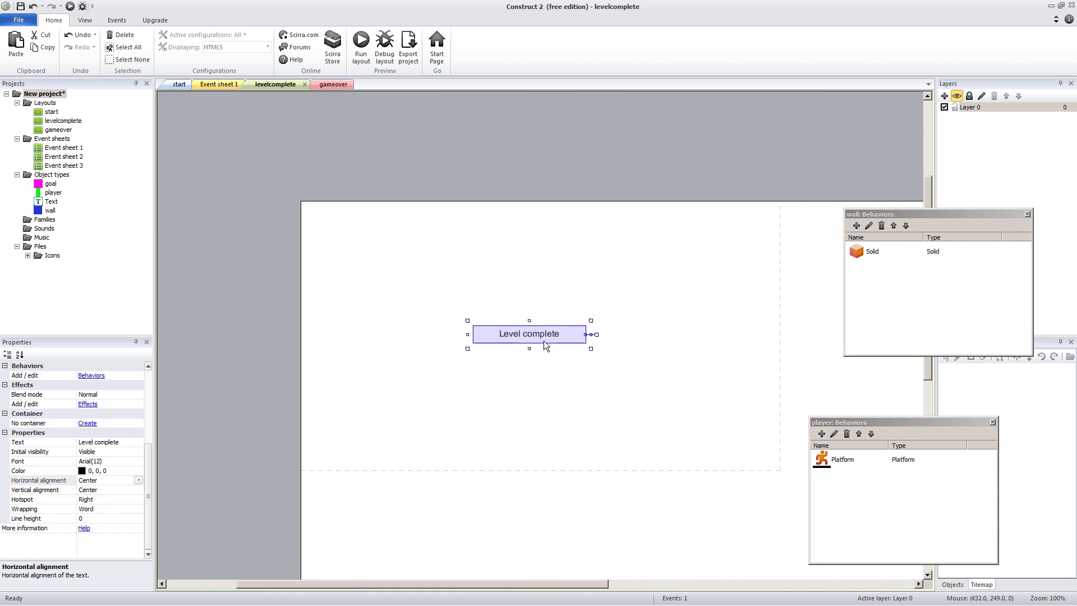
right_click(543, 341)
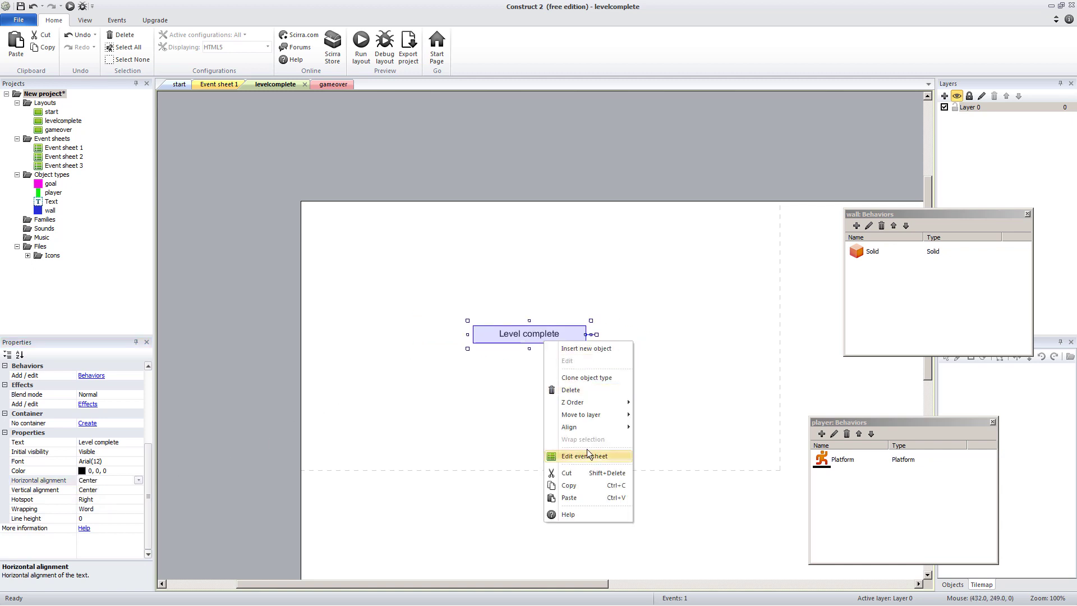
mouse_move(597, 427)
mouse_move(666, 428)
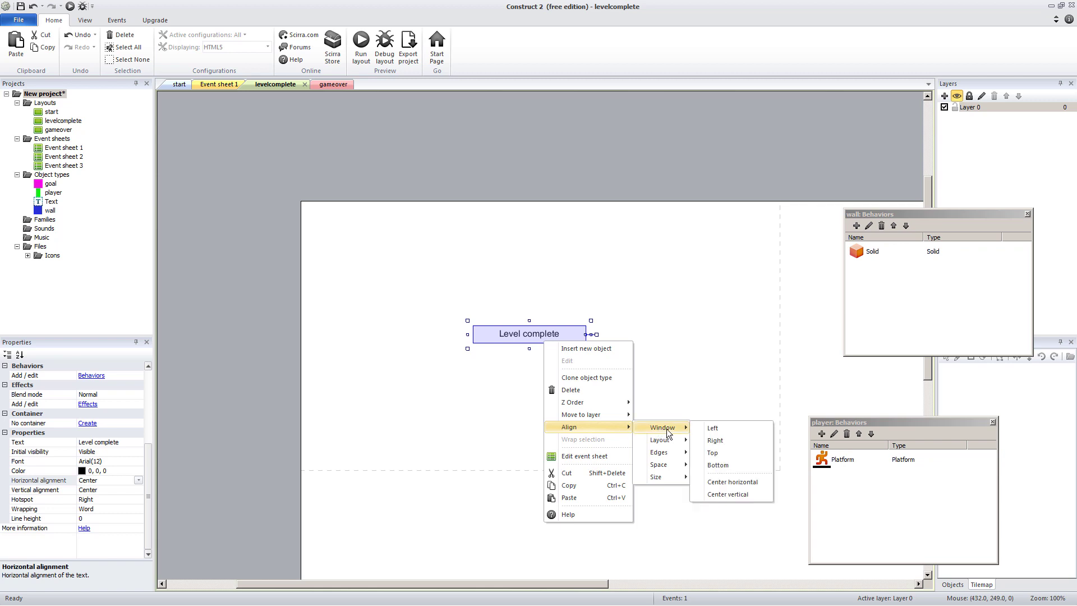
click(735, 481)
right_click(579, 341)
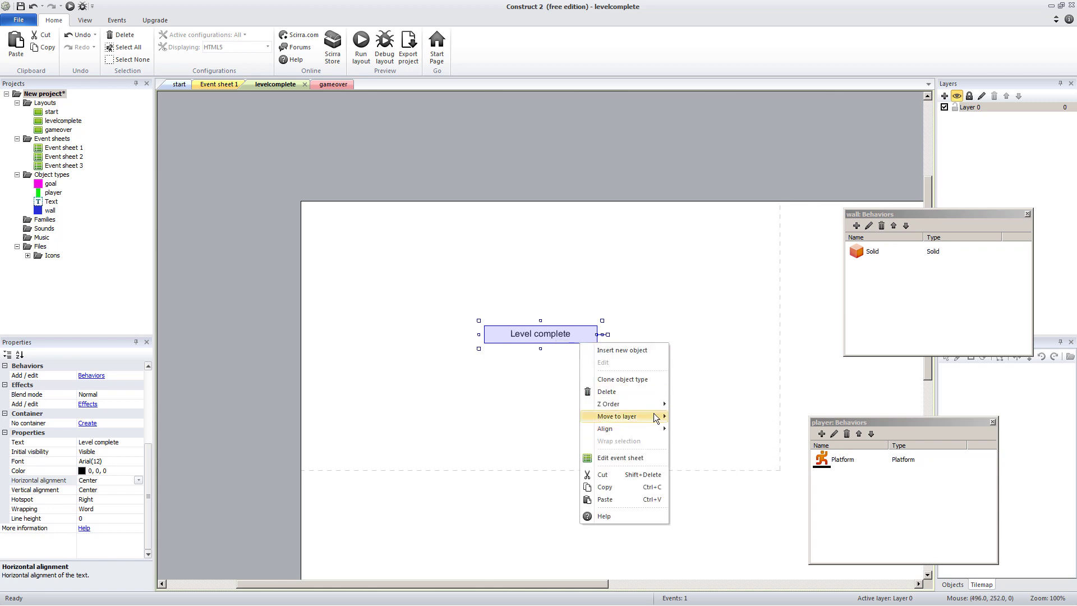
mouse_move(654, 428)
mouse_move(696, 441)
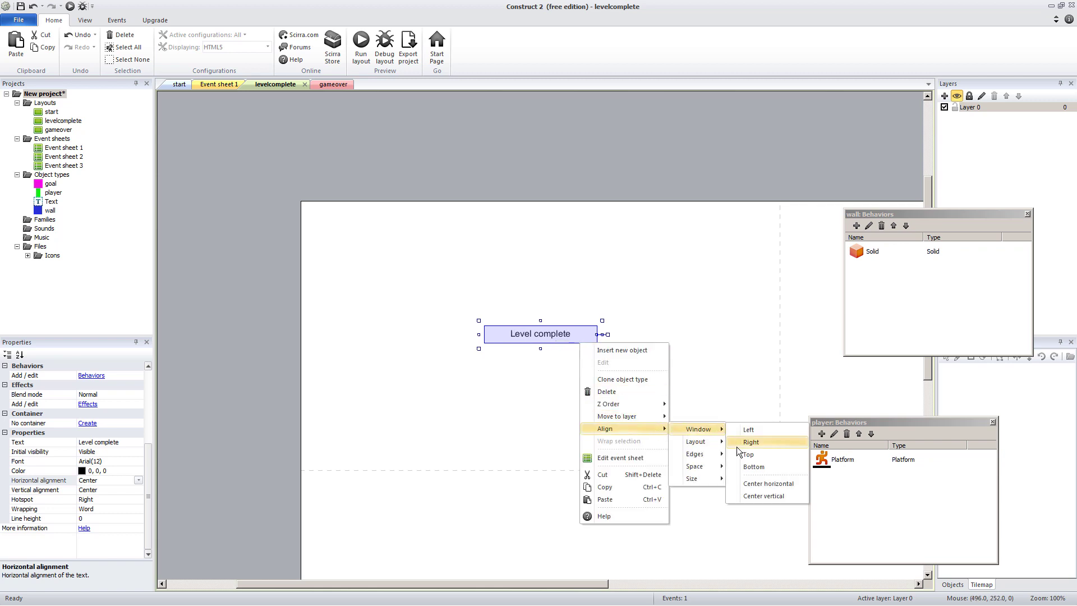
click(758, 496)
click(708, 451)
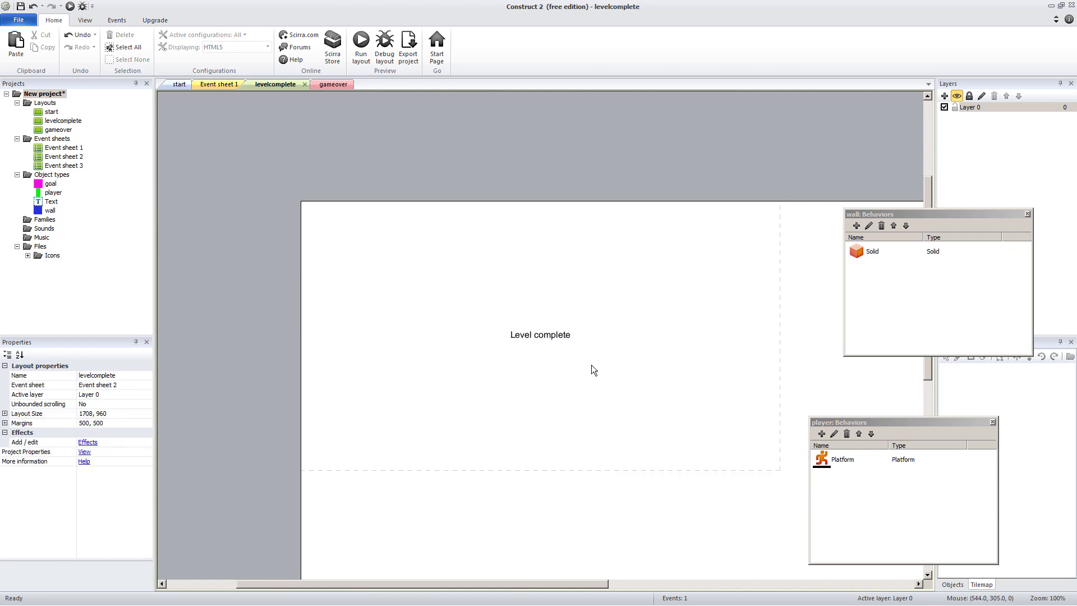
- Copy the Level complete text object onto the gameover layout and place it near the middle of the dashed window area
click(550, 339)
click(325, 85)
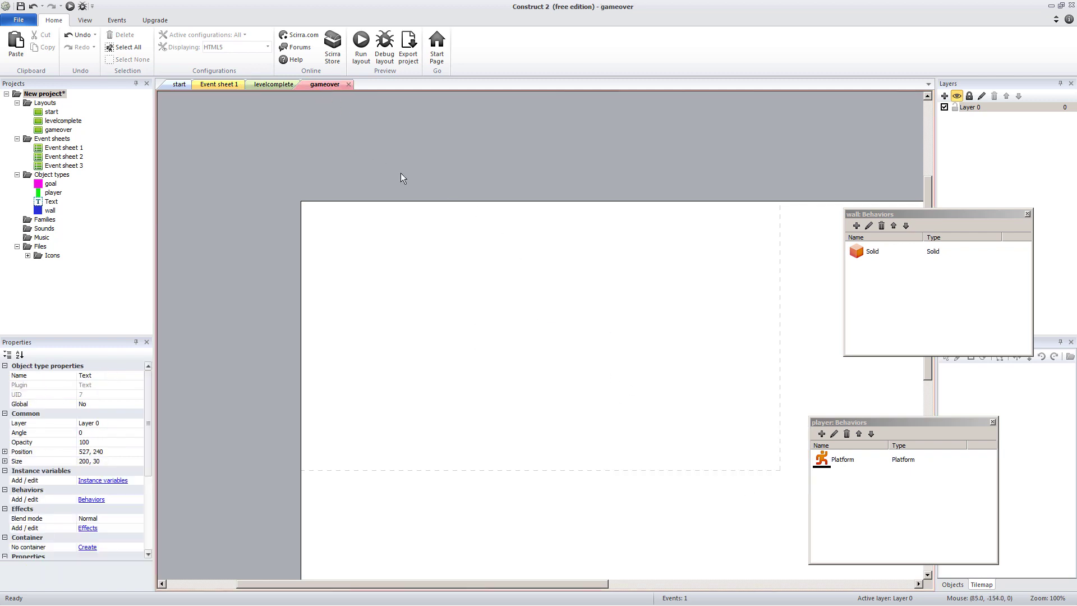
double_click(509, 313)
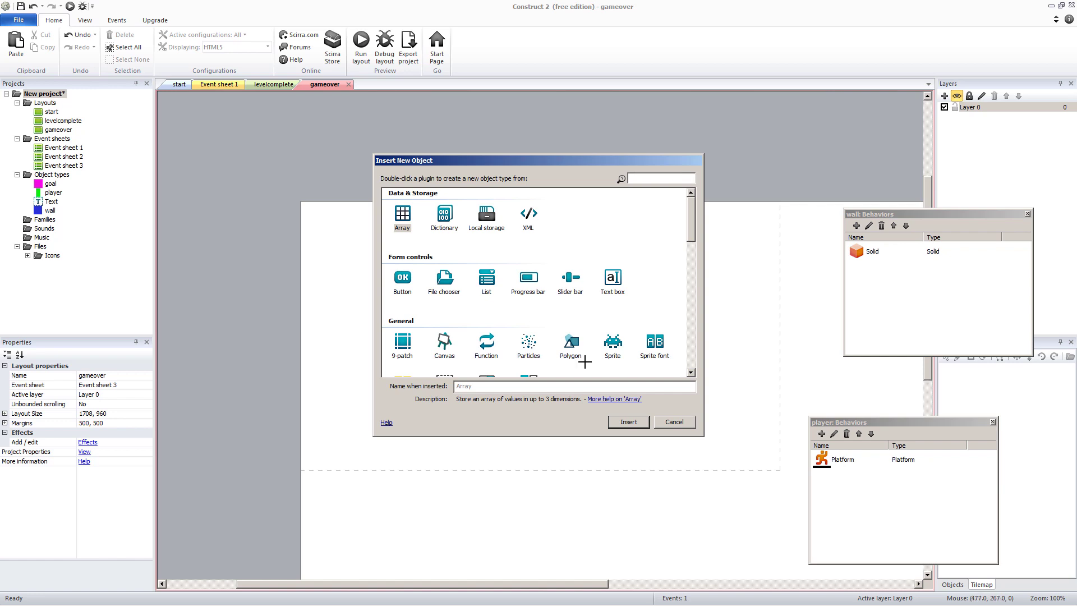
click(674, 422)
key(ctrl+v)
click(569, 345)
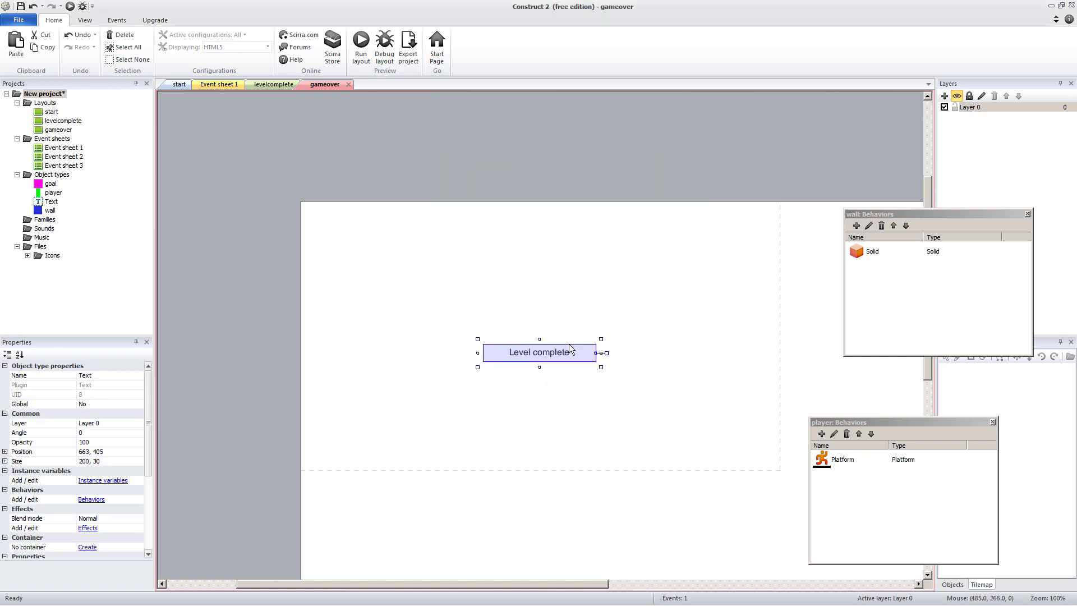
drag(568, 345, 579, 332)
- Set the copied text object's text to "Game over" on the gameover layout
scroll(150, 490, down, 5)
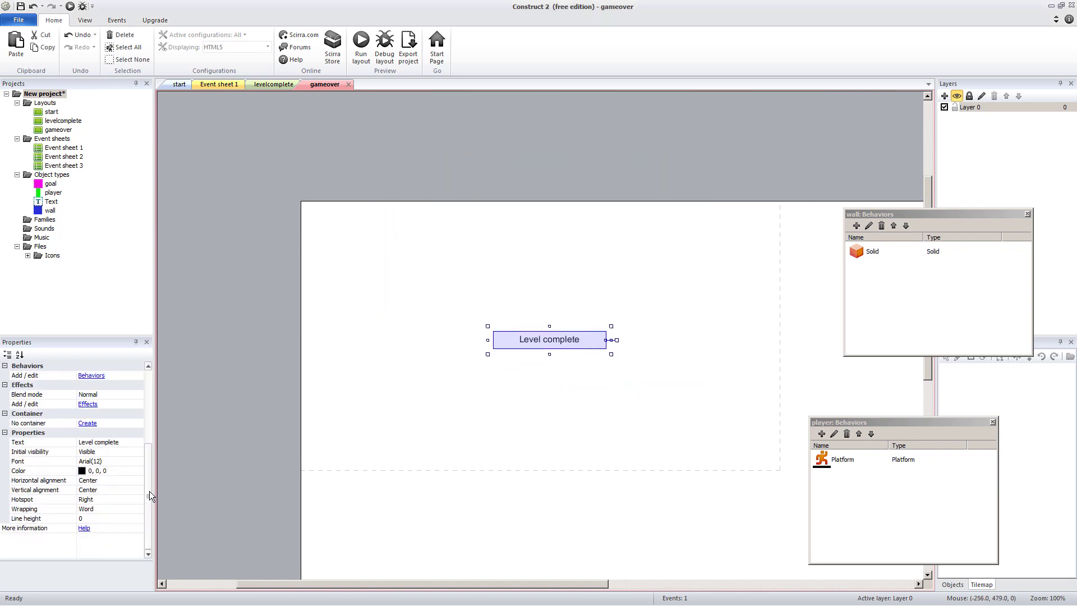
click(104, 445)
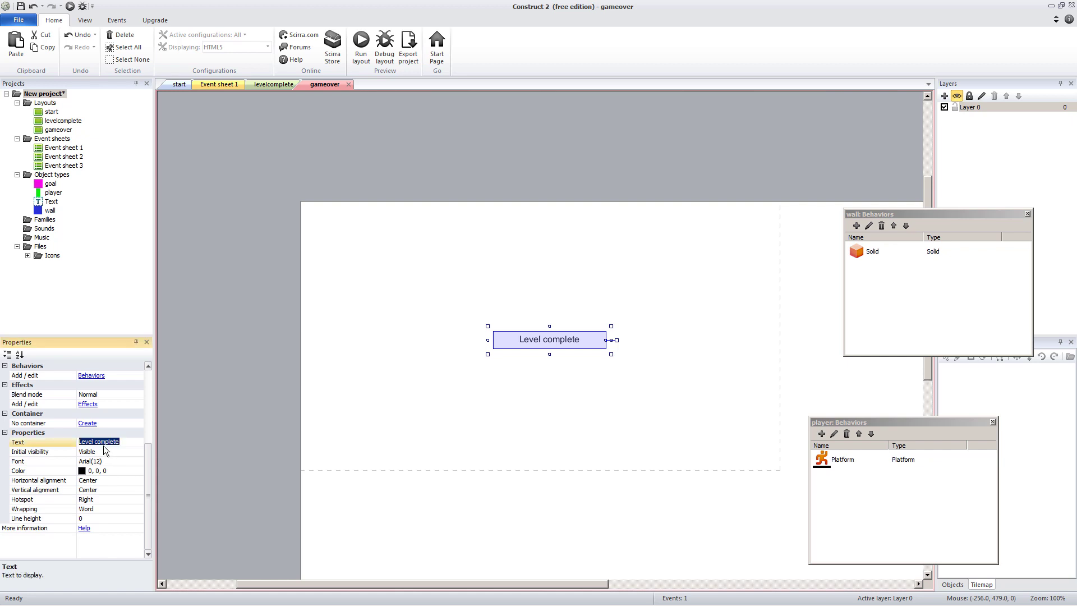
text(Game over)
key(Return)
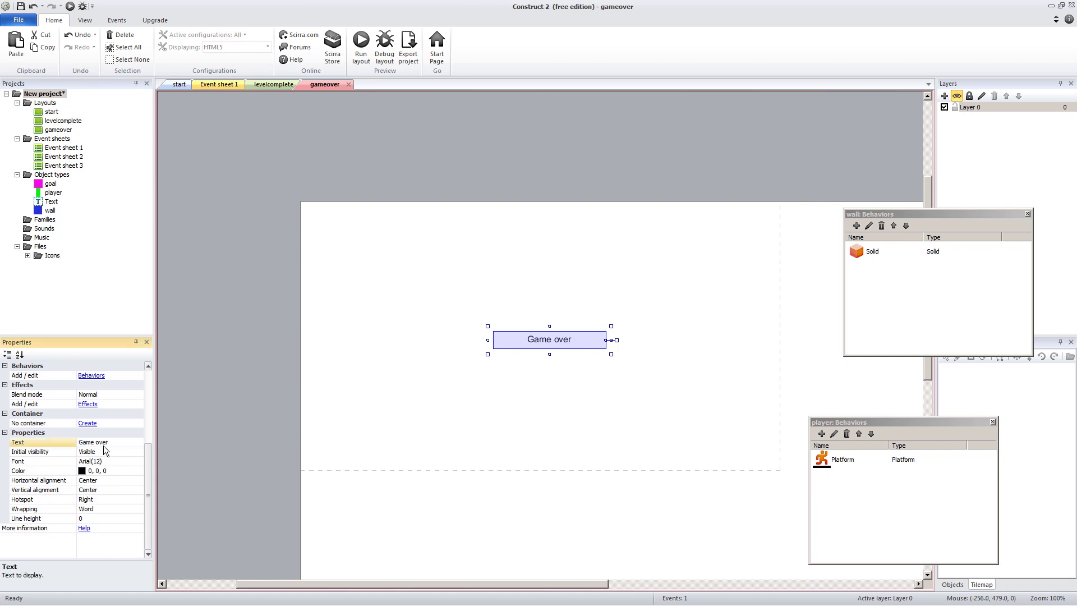
- Align the Game over text to the window's horizontal and vertical center on the gameover layout
right_click(583, 342)
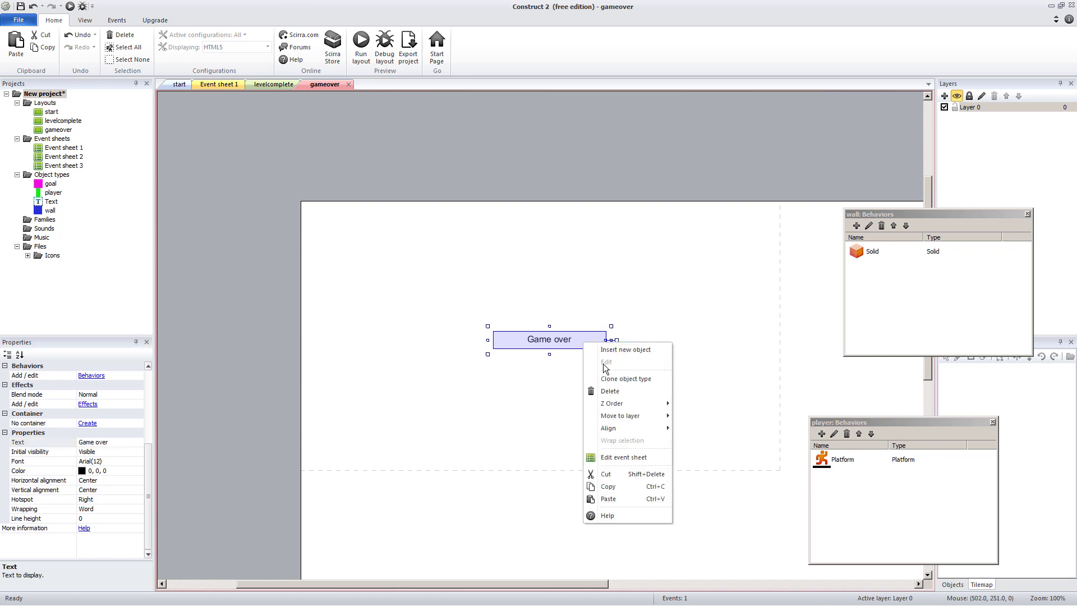
mouse_move(664, 428)
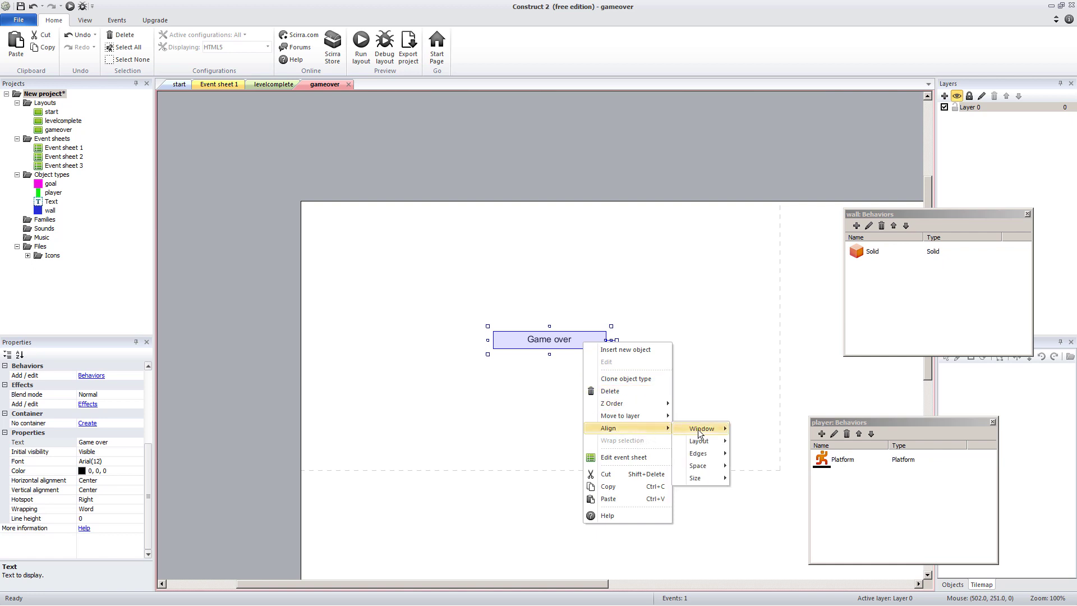
mouse_move(701, 429)
click(774, 481)
right_click(574, 338)
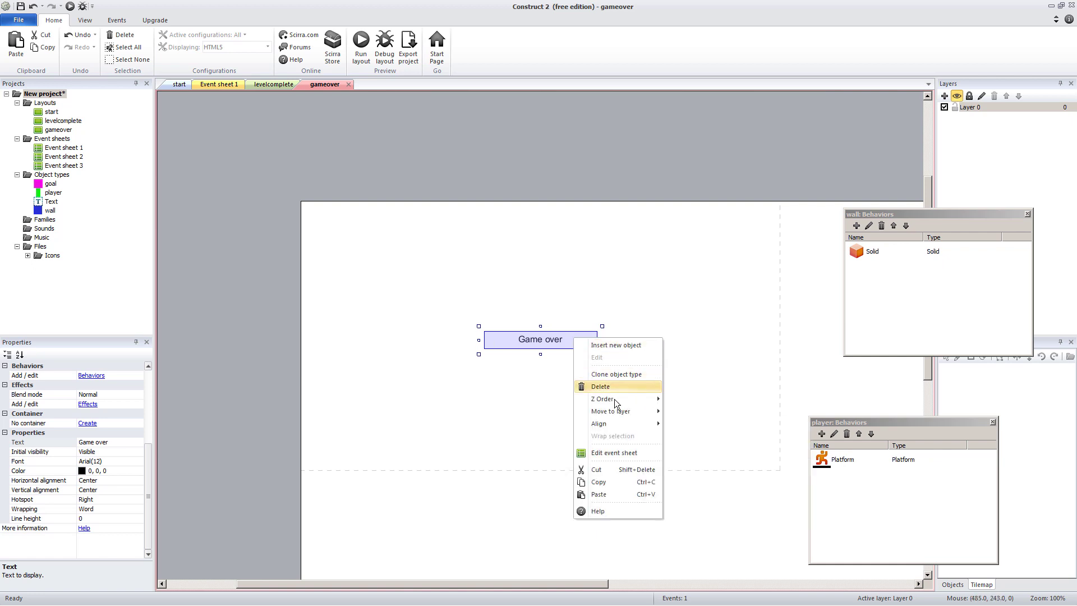
mouse_move(638, 427)
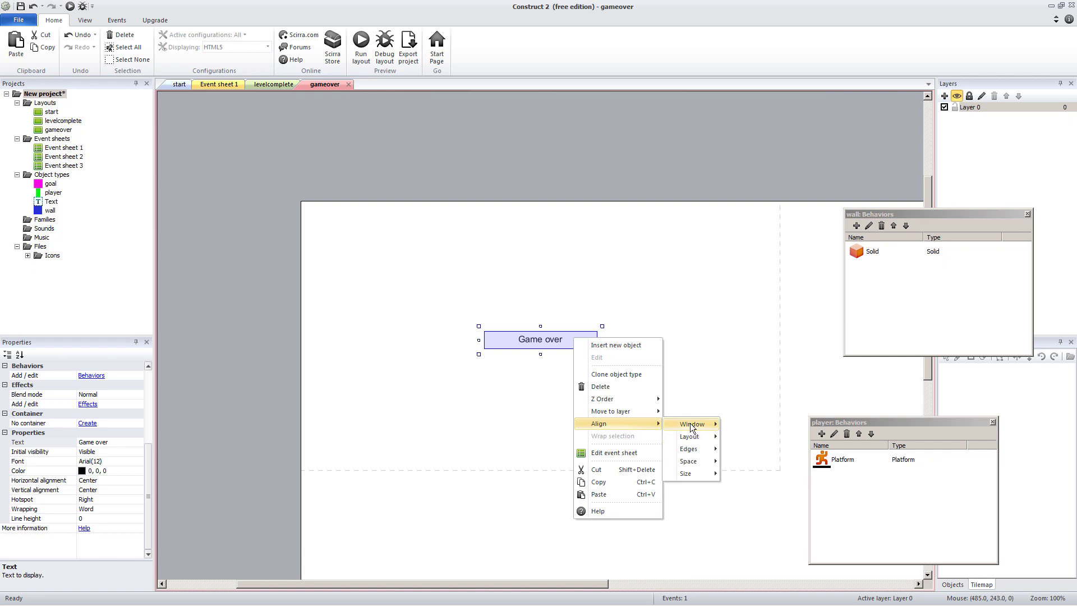
mouse_move(691, 424)
click(776, 487)
click(688, 398)
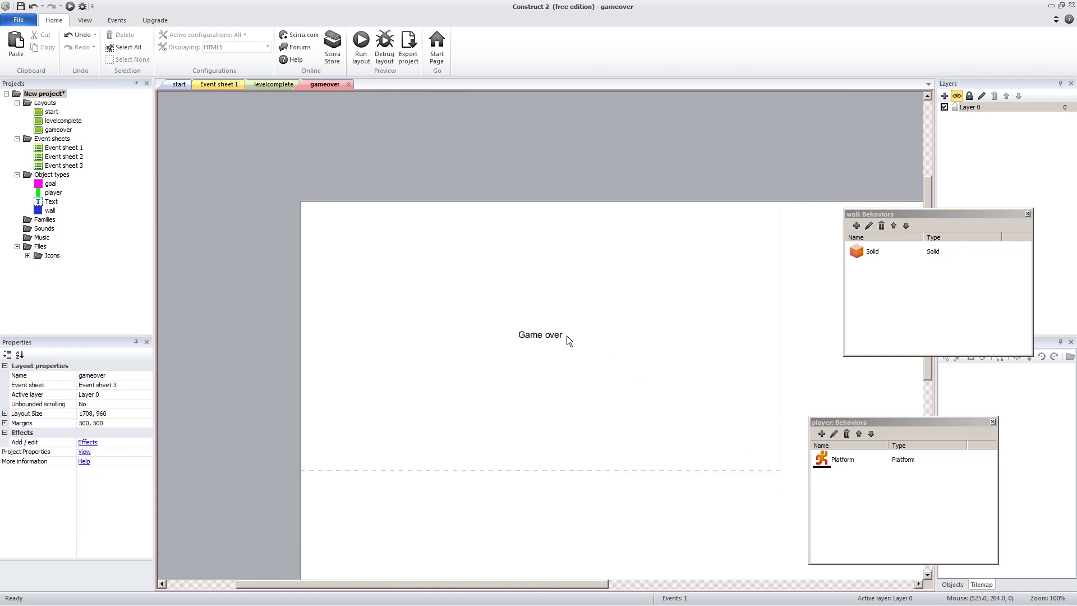
click(567, 336)
click(593, 386)
- Move the player sprite into the hole between the lower walls on the start layout to read its position, undo the move and open Event sheet 1
click(178, 87)
click(439, 394)
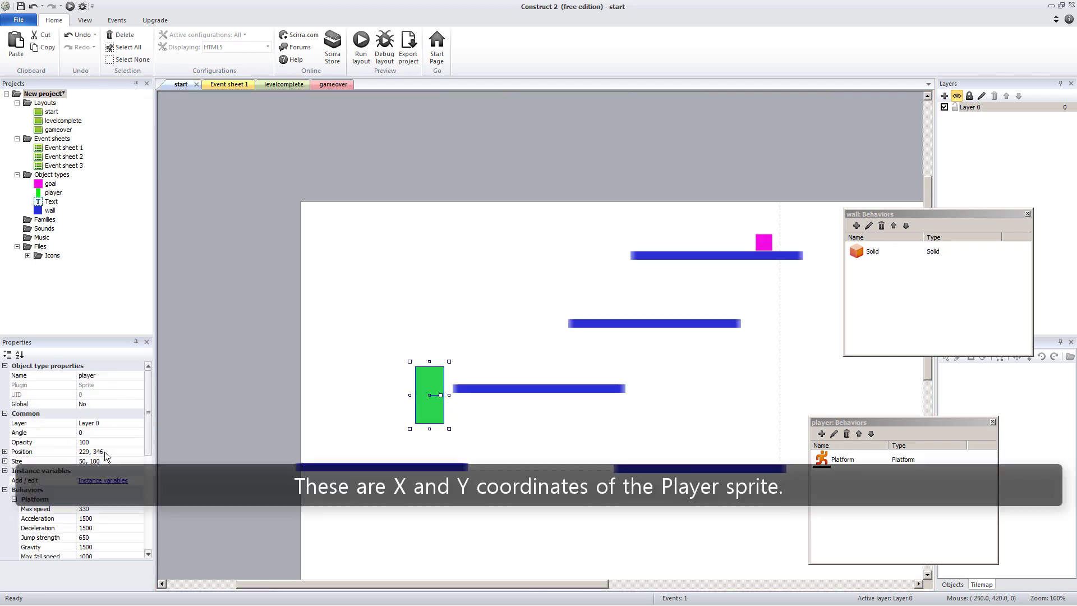
drag(443, 416, 556, 538)
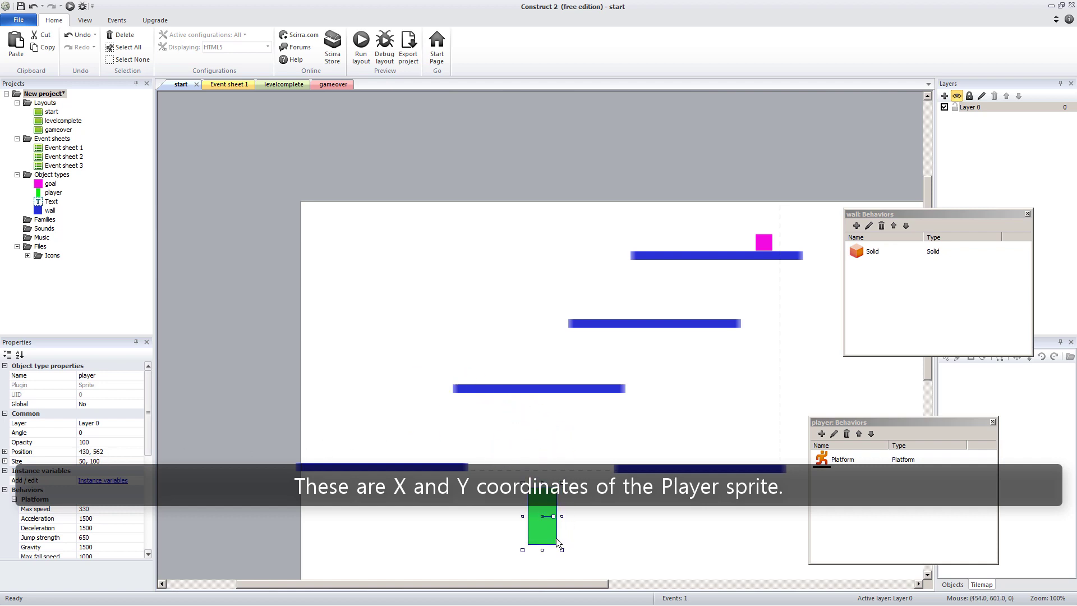
click(107, 452)
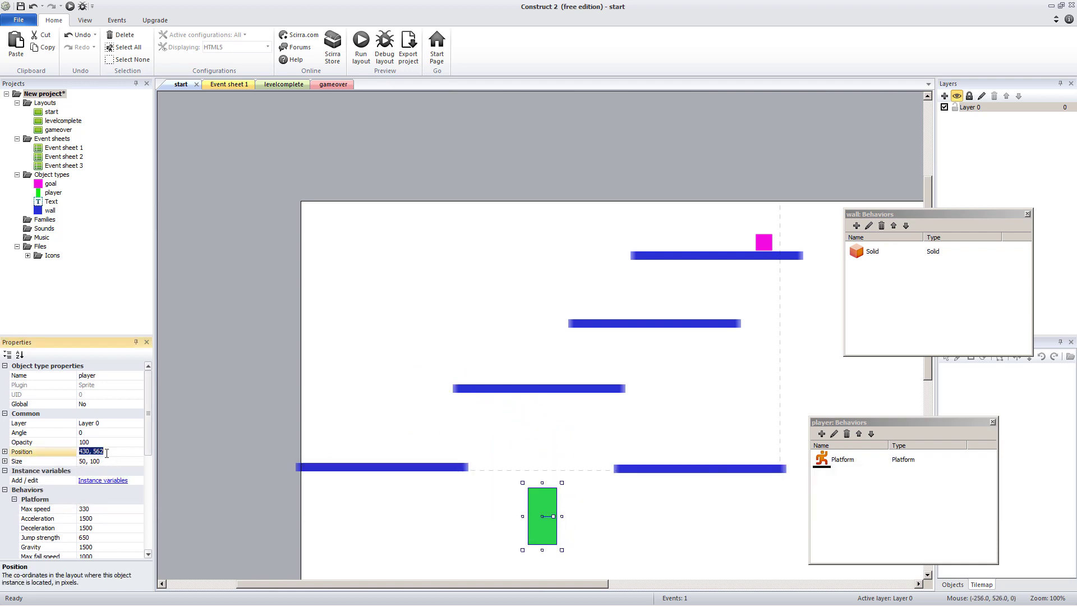
drag(107, 452, 92, 452)
key(ctrl+z)
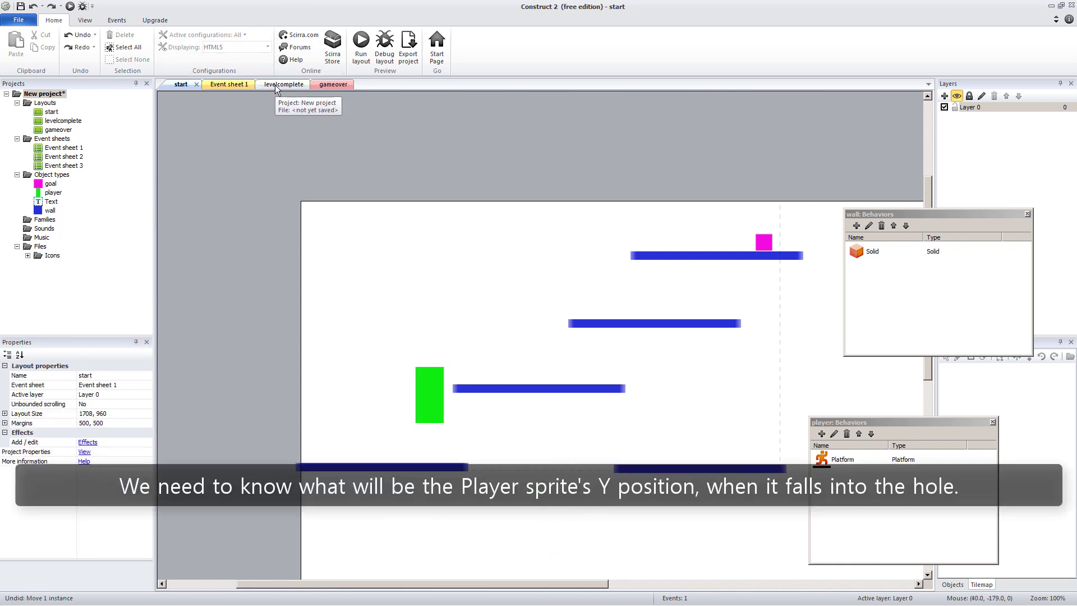
click(228, 84)
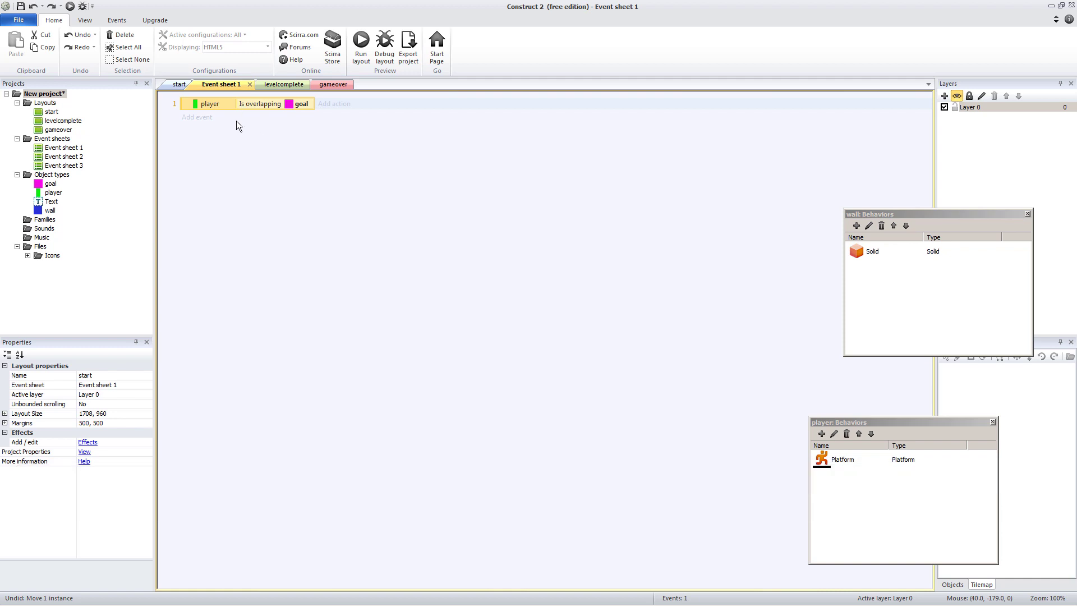
click(200, 118)
double_click(501, 215)
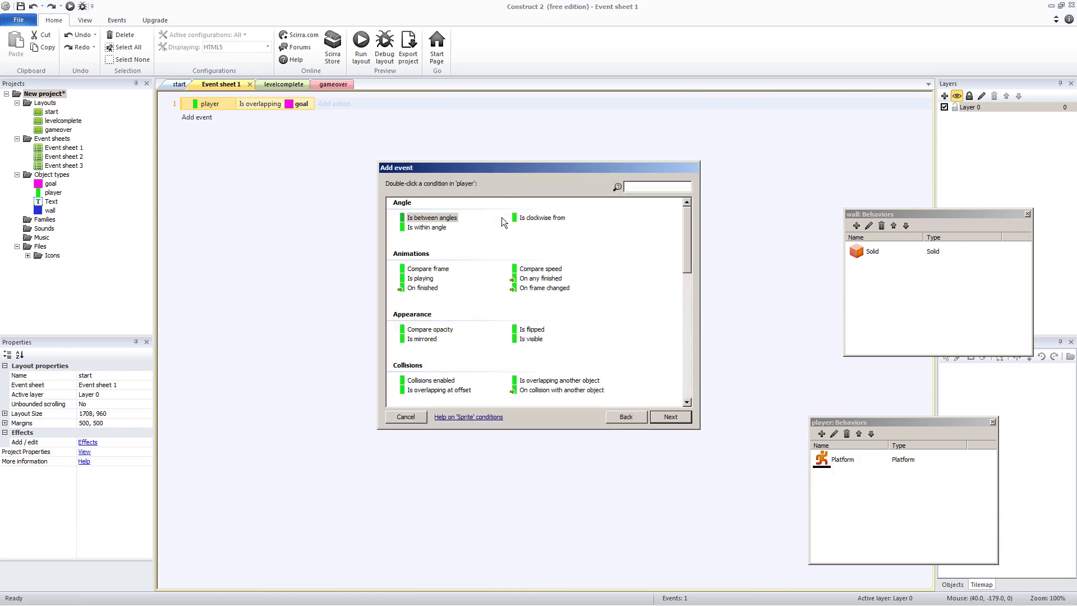
key(Escape)
- Add an event with the player's Compare Y condition set to Greater than 600
click(194, 118)
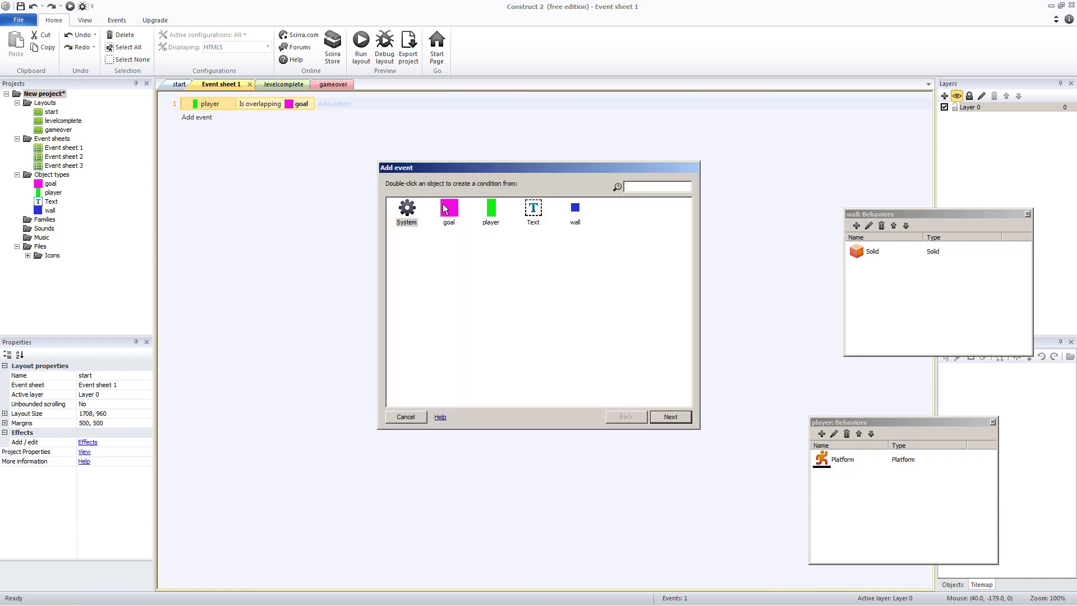
double_click(483, 212)
scroll(525, 273, down, 5)
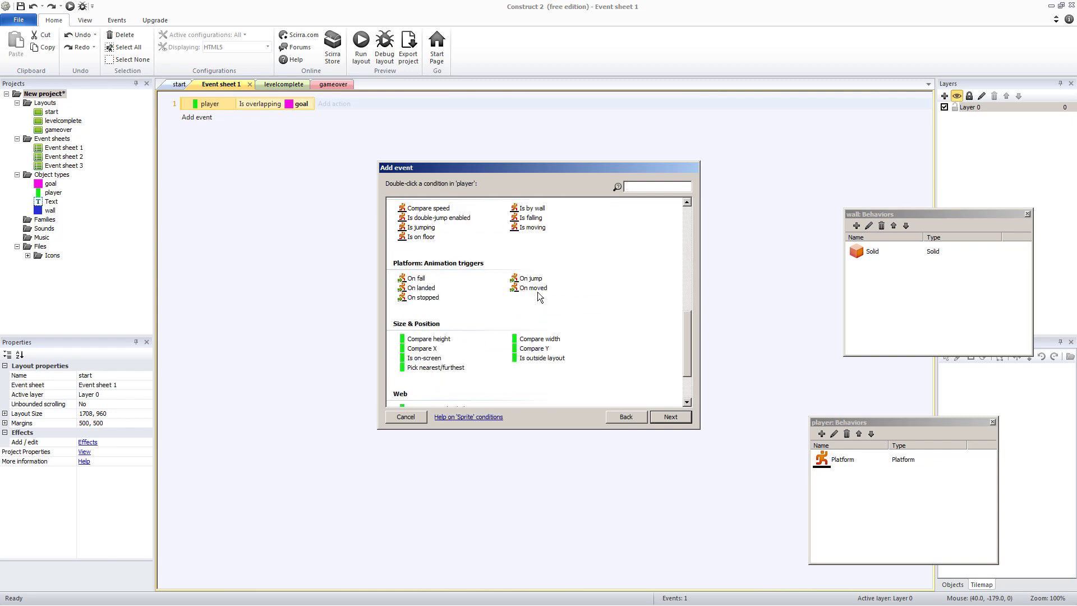
double_click(530, 348)
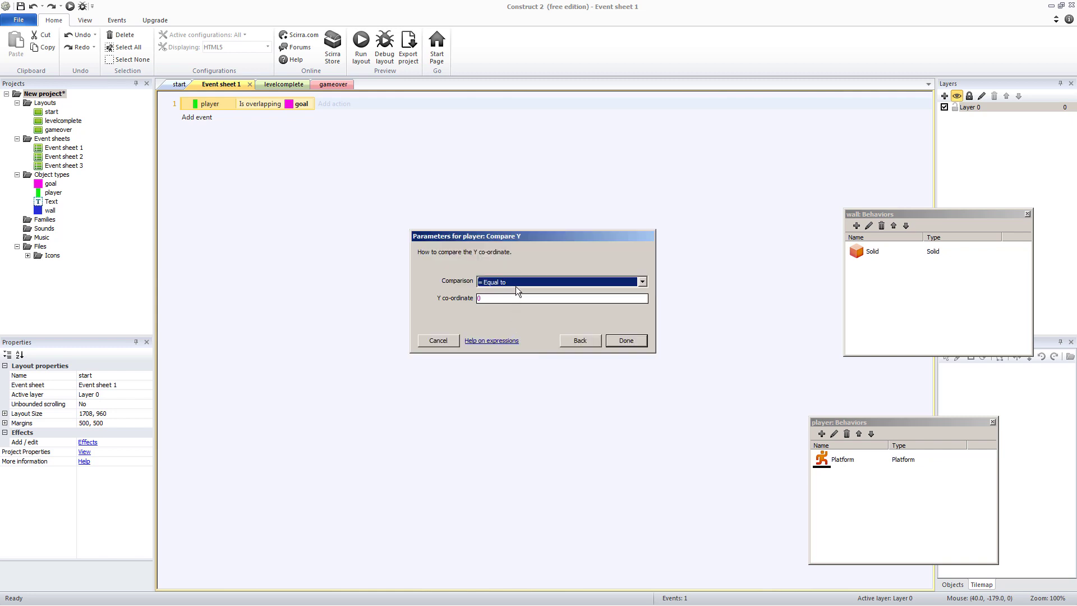
click(516, 286)
click(515, 334)
click(496, 298)
text(56)
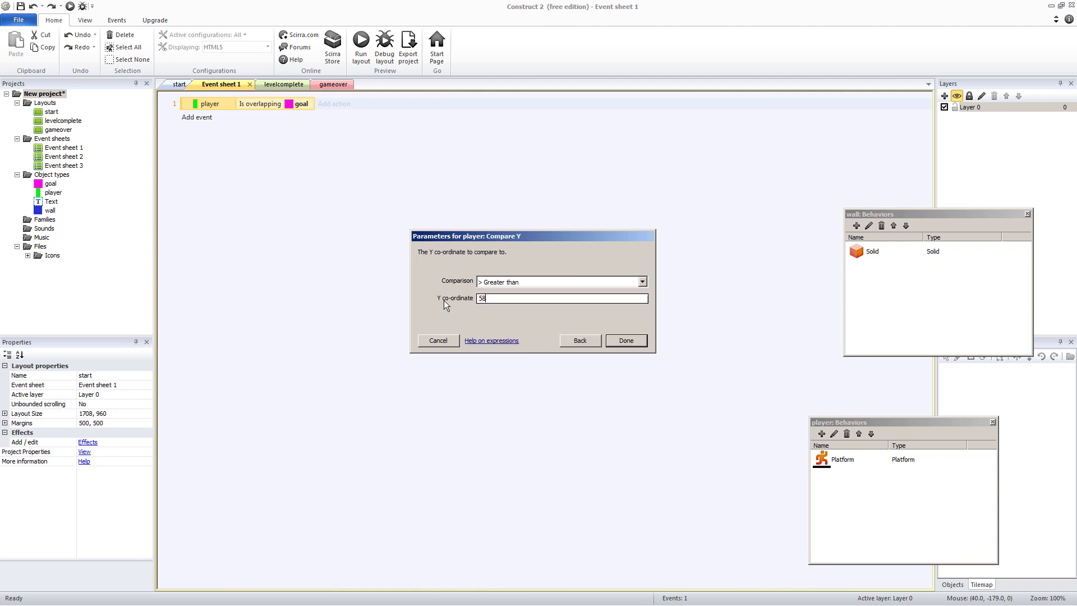
text(7)
text(00)
key(Return)
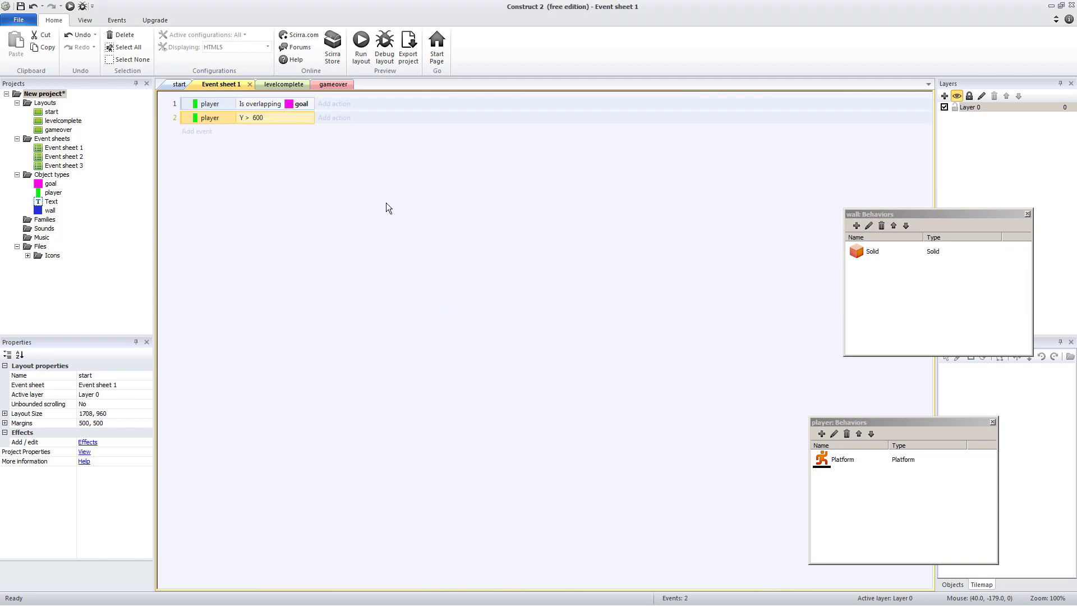
- Add a System Go to layout action targeting gameover to the player's Y > 600 event
click(345, 119)
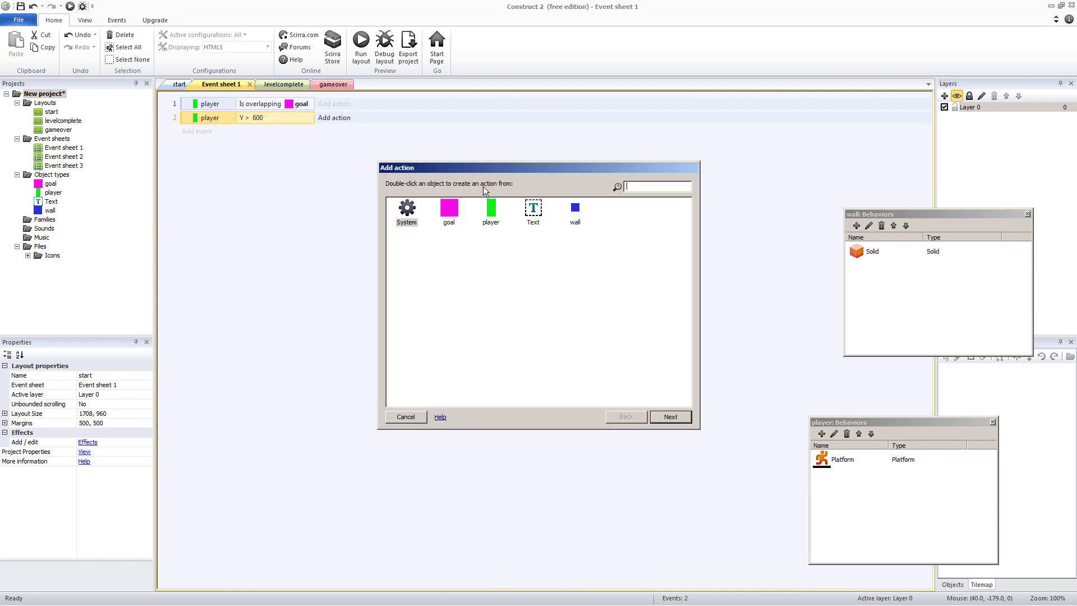
double_click(407, 218)
click(641, 186)
text(go)
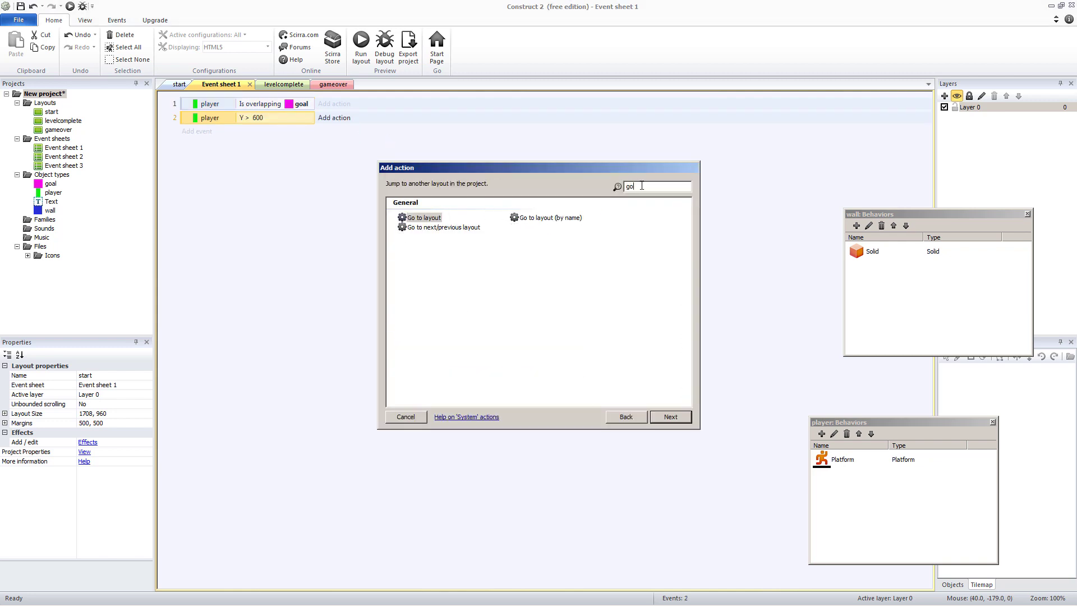
key(Return)
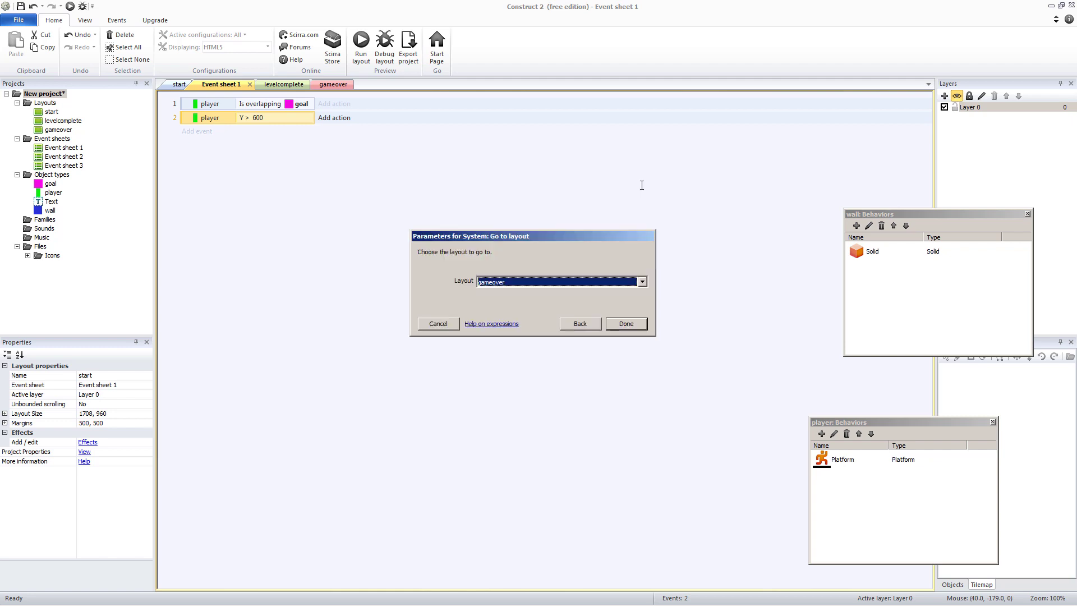
click(627, 317)
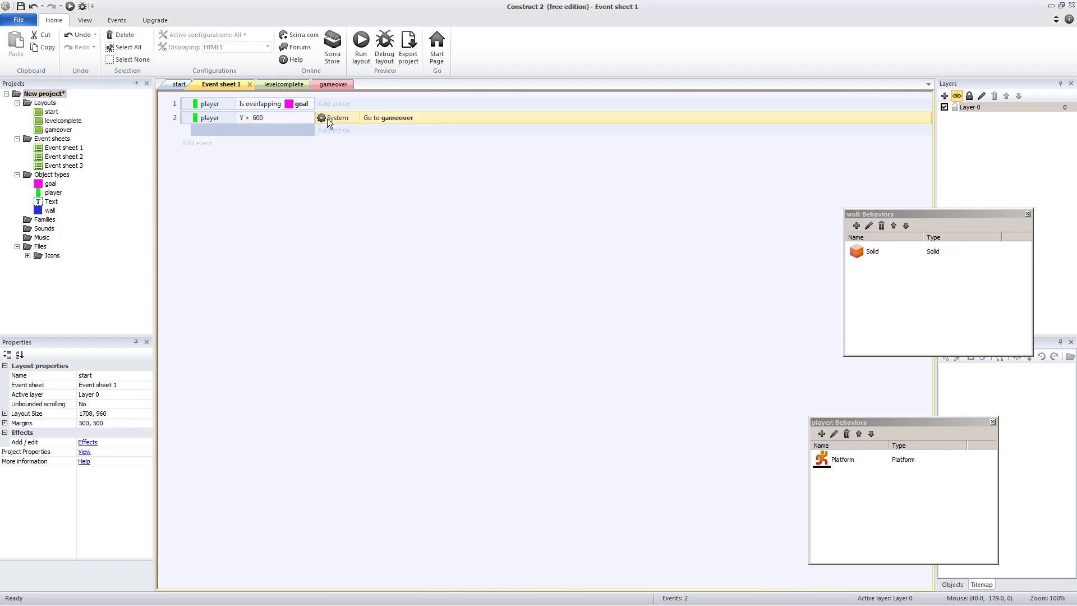
- Copy the Go to layout action onto the player-overlapping-goal event and set its layout to levelcomplete
key(ctrl+c)
click(289, 105)
key(ctrl+v)
double_click(389, 105)
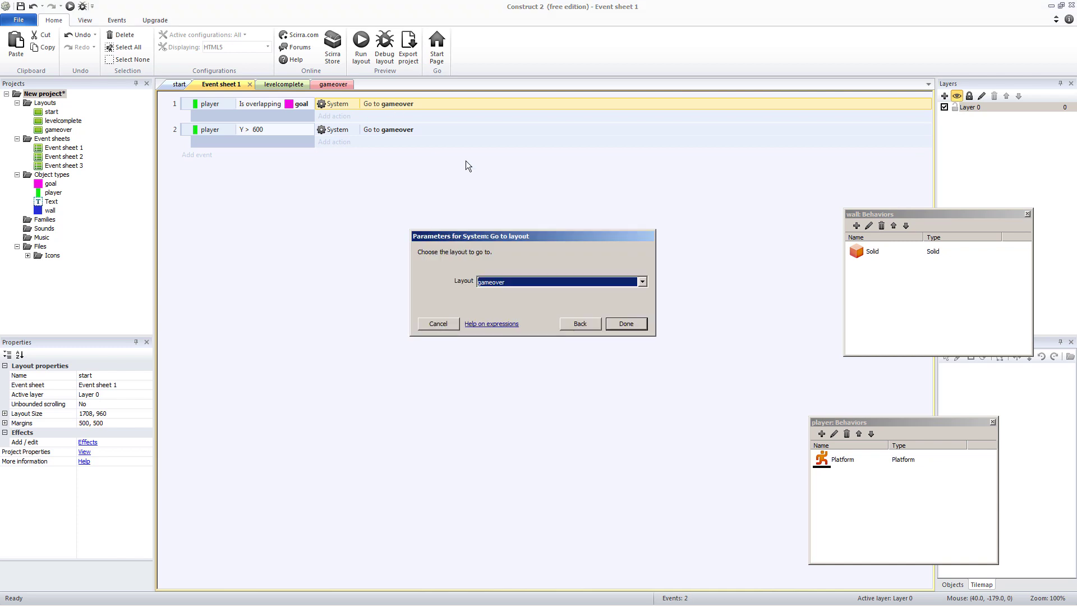
click(517, 282)
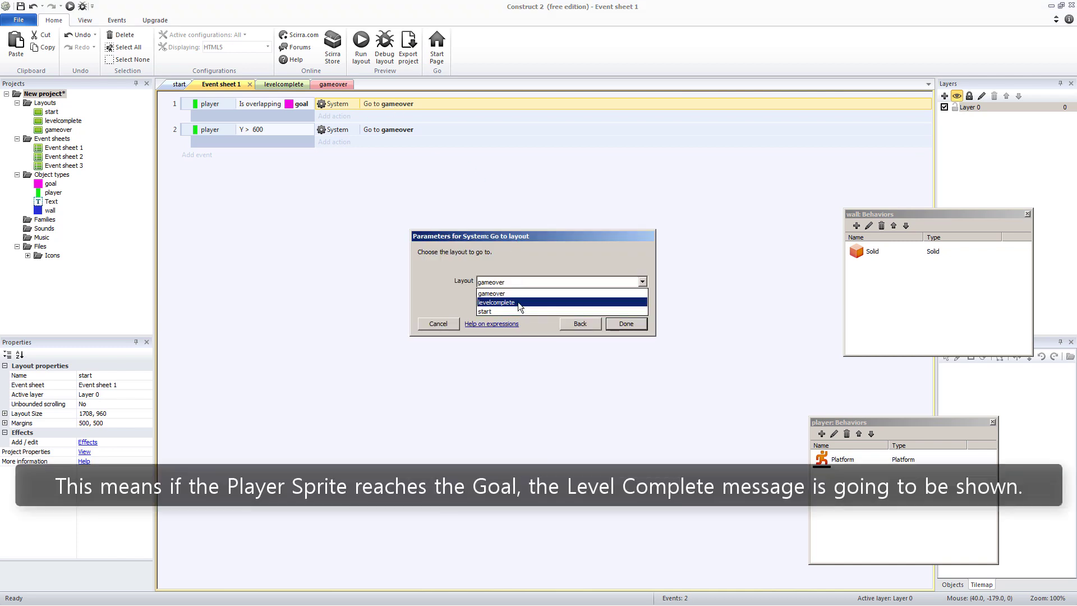
click(517, 301)
click(624, 323)
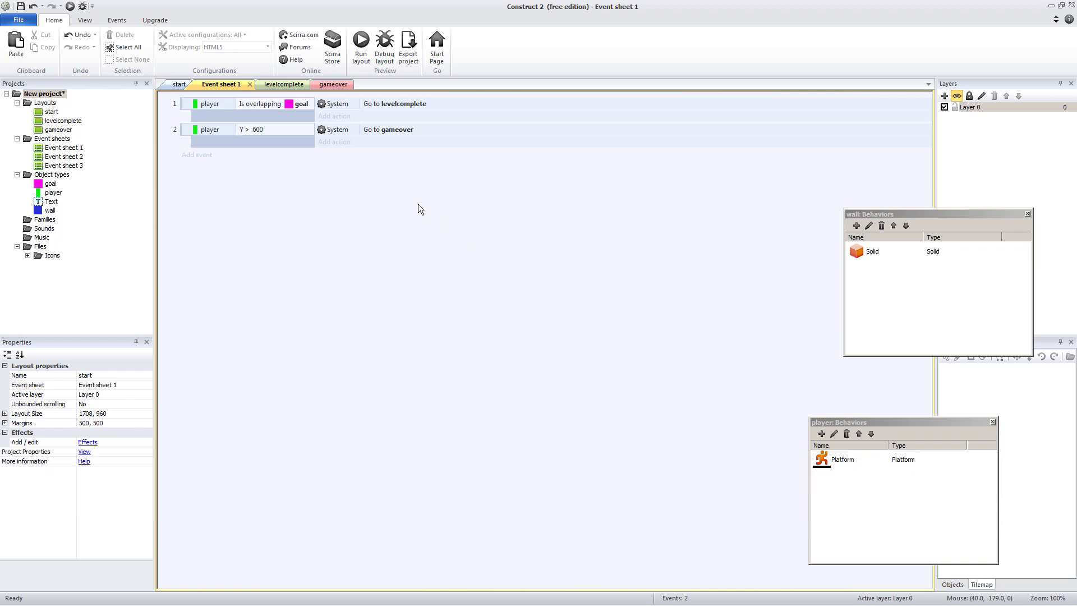
- Run a preview of the game, jump the player up the platforms toward the goal, and close the preview
click(360, 43)
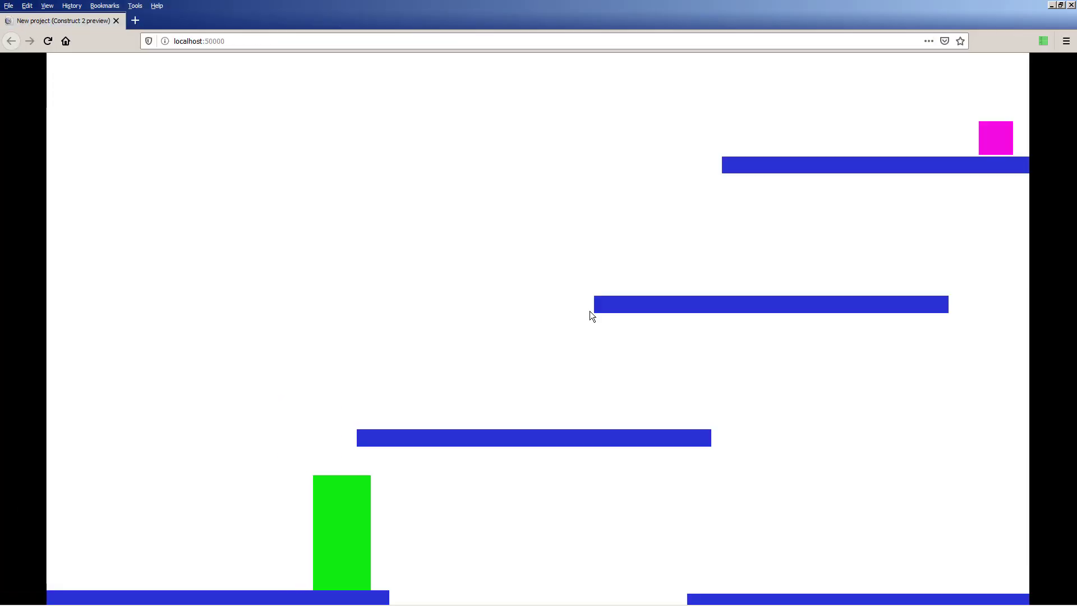
key(Right)
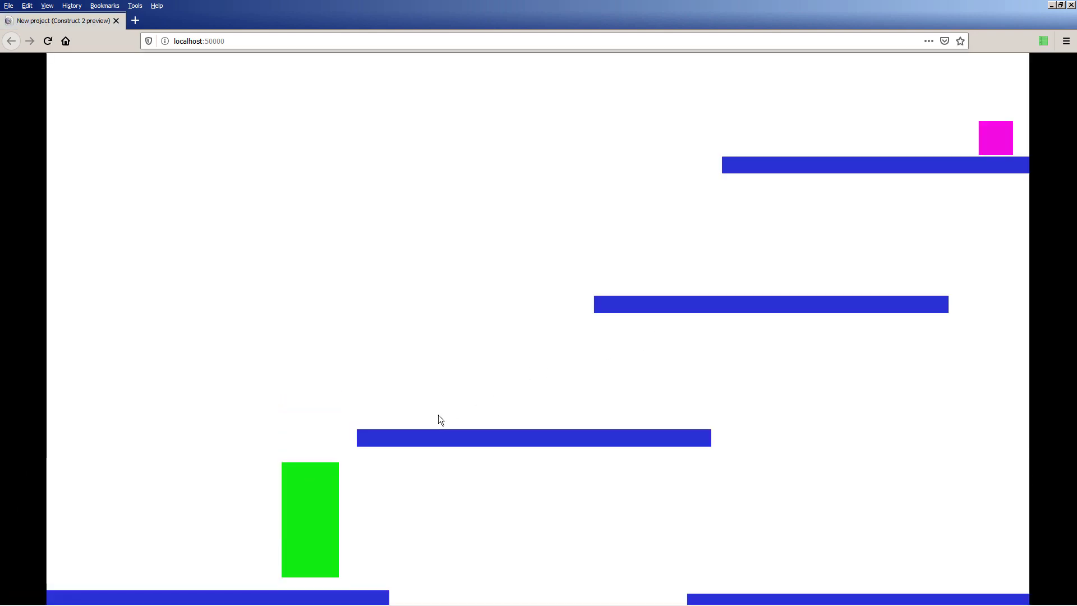
key(Up)
key(Right)
key(Up)
key(Up)
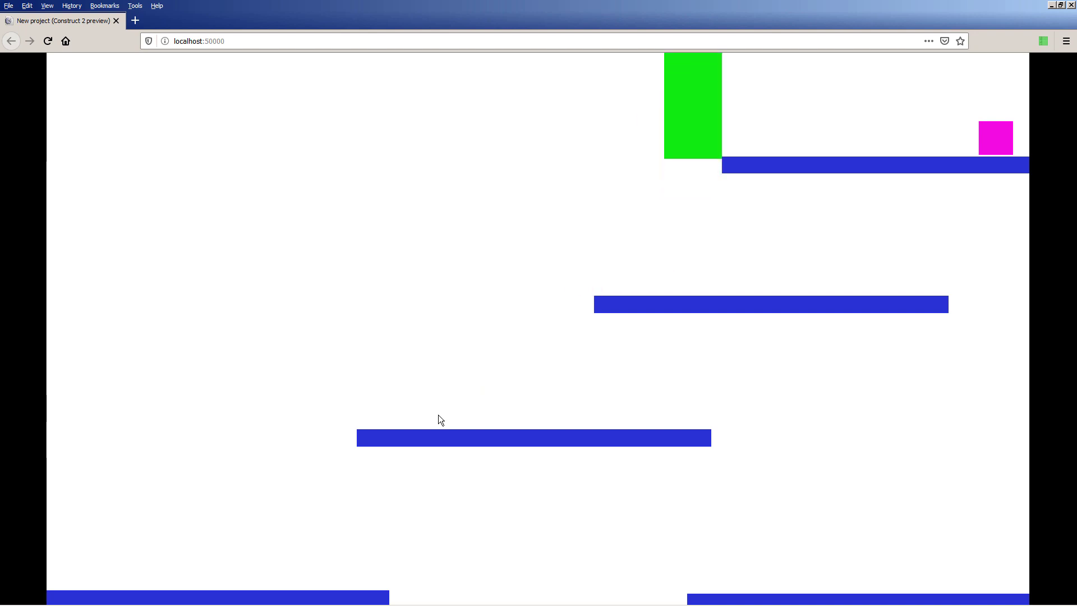
key(Right)
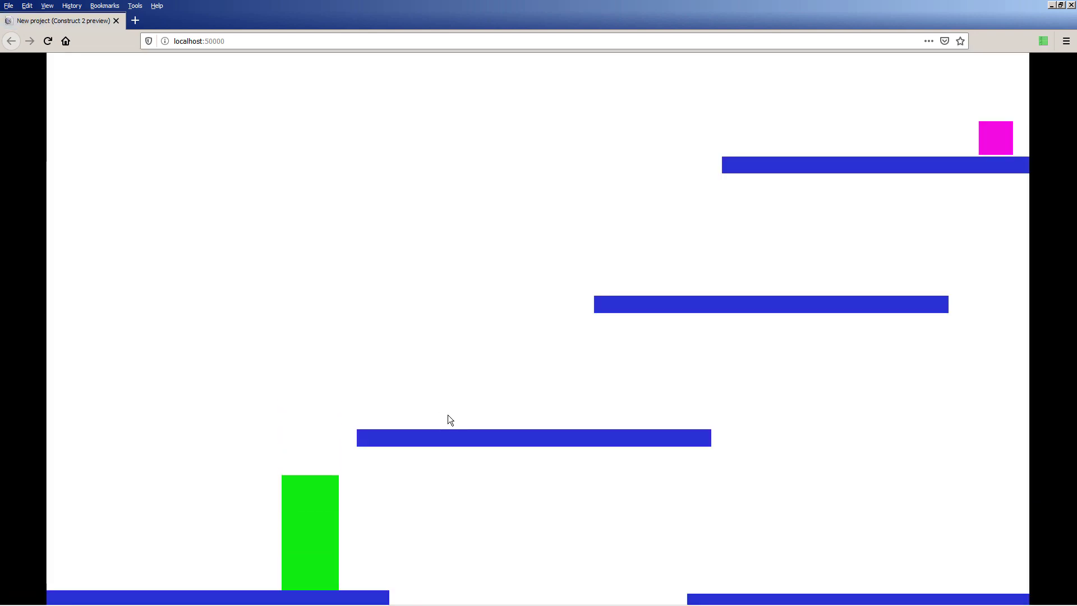
click(1071, 5)
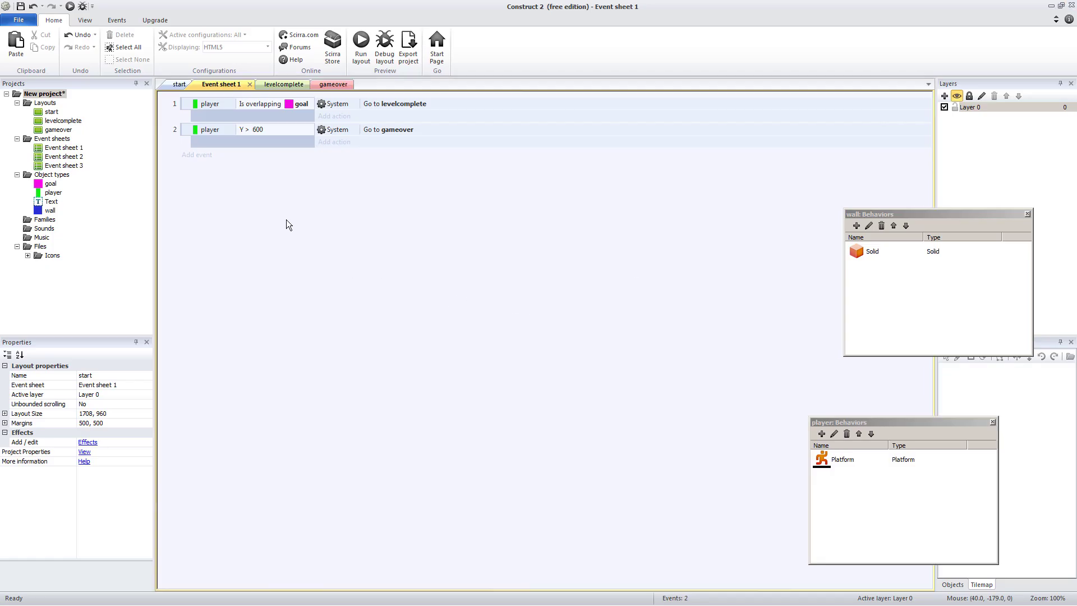
- Add a global number variable named life to Event sheet 1 and set its initial value to 3
right_click(286, 220)
click(317, 270)
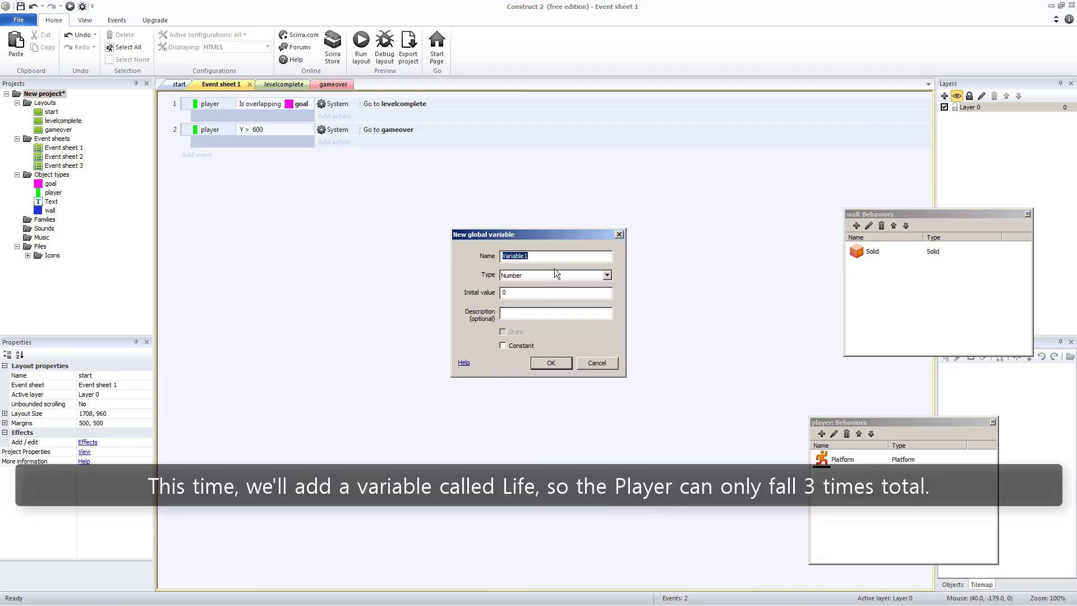
text(life)
key(Return)
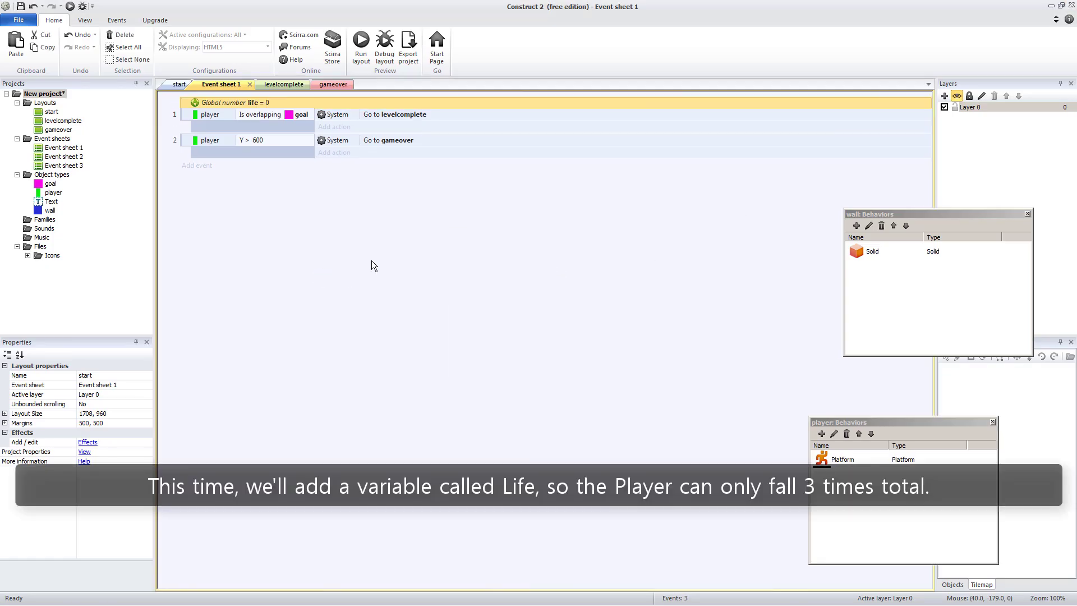
double_click(291, 101)
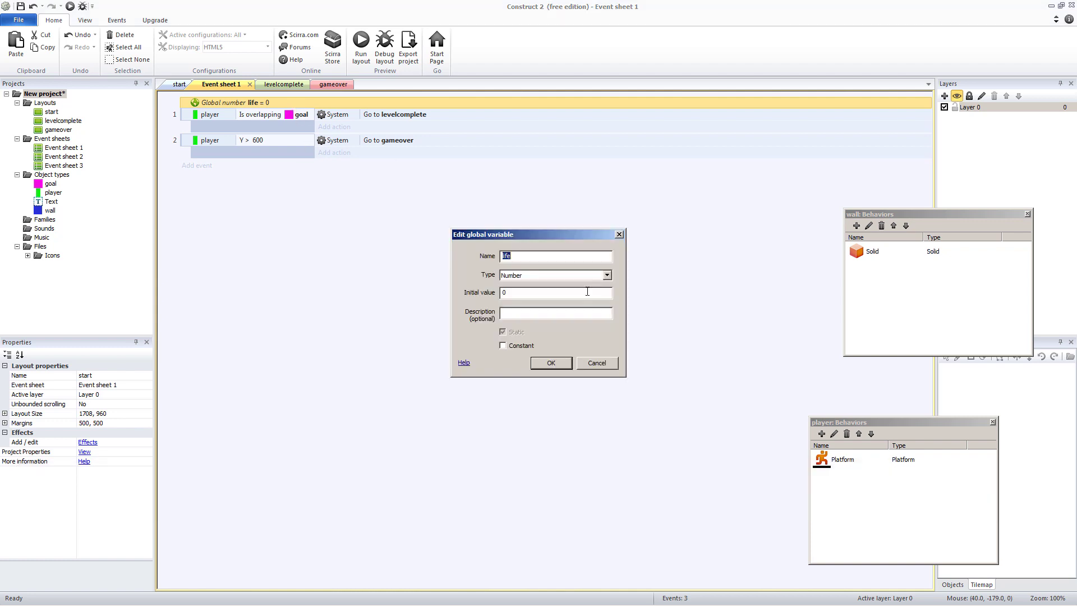
double_click(547, 290)
text(3)
key(Return)
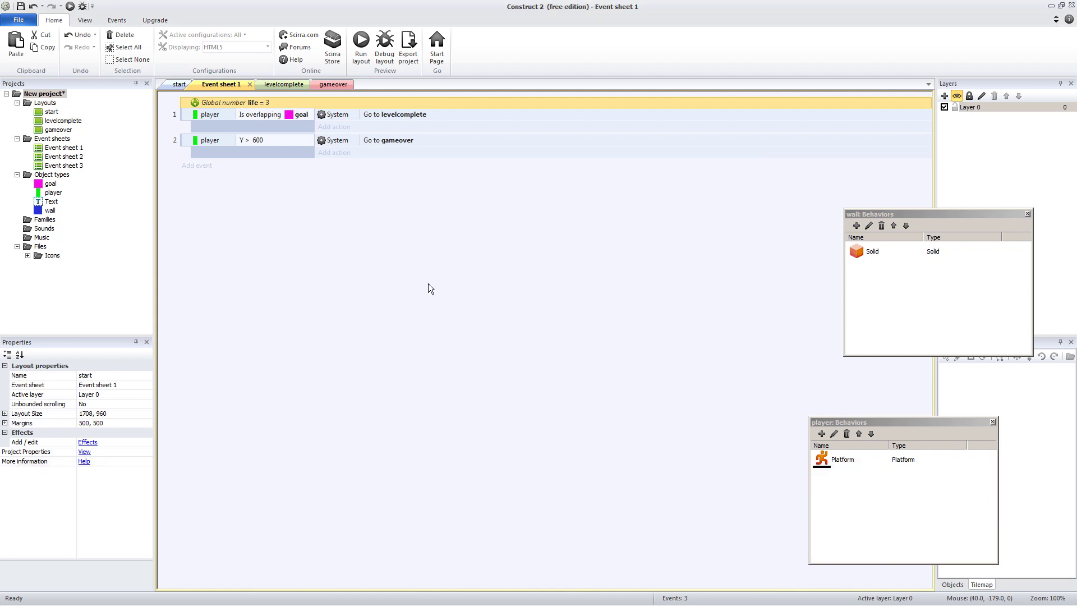
click(428, 284)
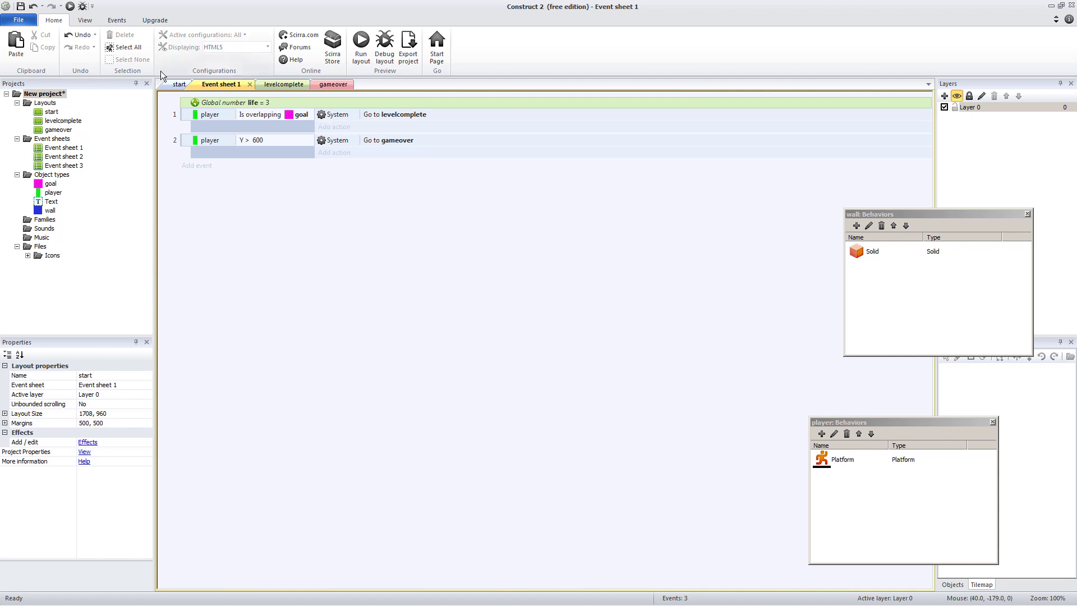
- Check the player sprite's position coordinates on the start layout
click(180, 84)
click(432, 386)
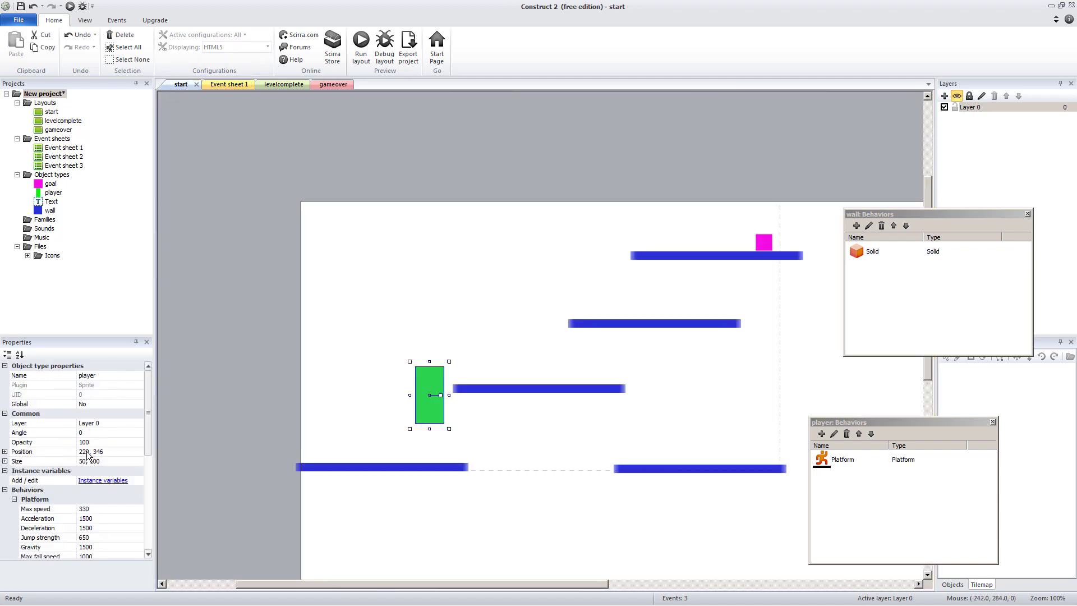
click(148, 451)
click(221, 392)
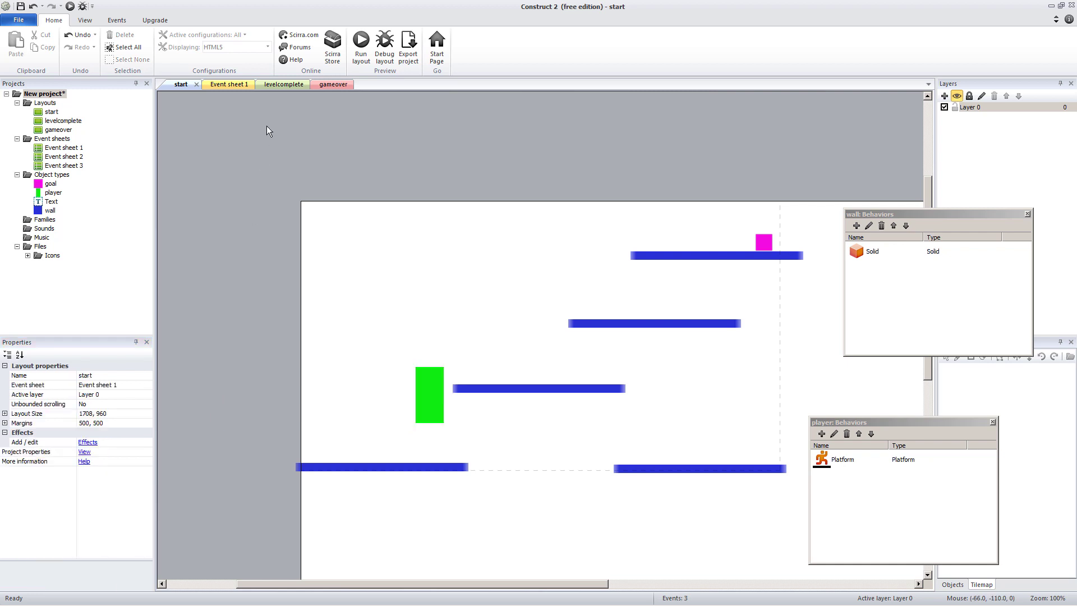
- Open Event sheet 1 and select the Go to gameover action in the player Y > 600 event
click(229, 84)
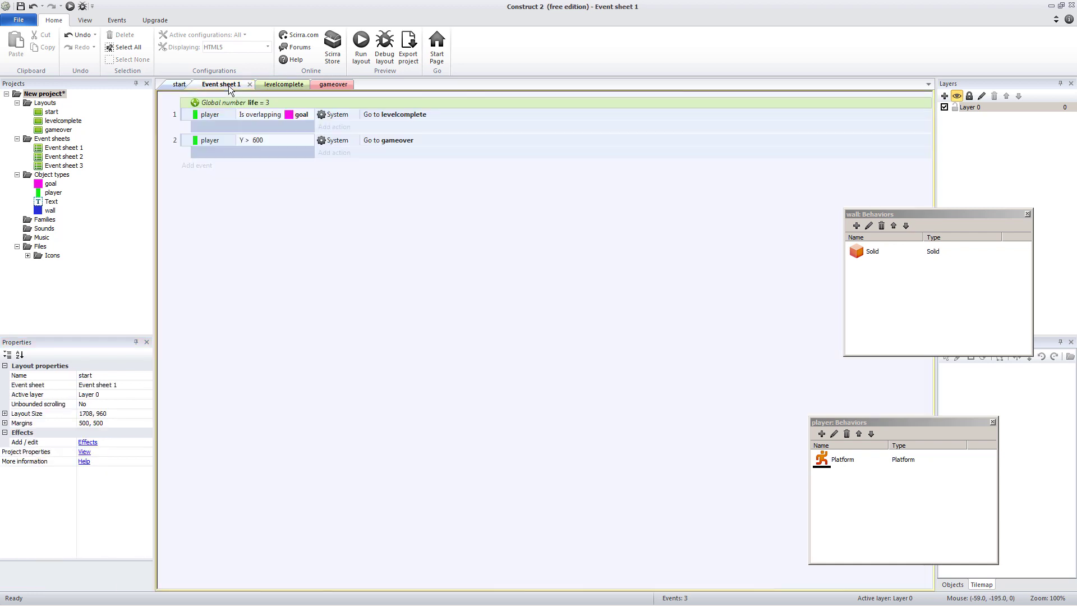
click(358, 144)
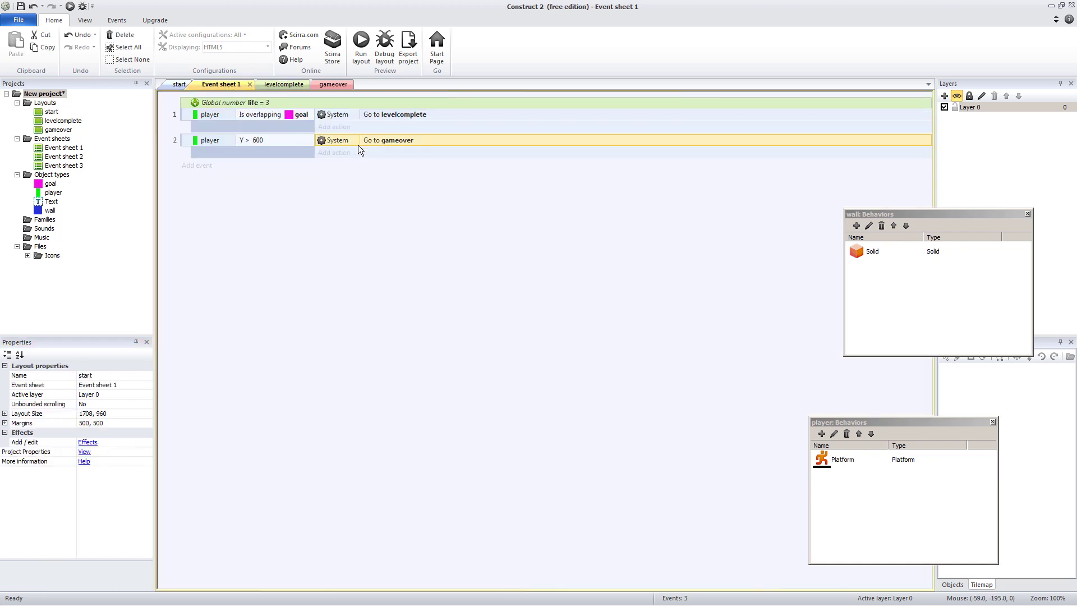
click(335, 152)
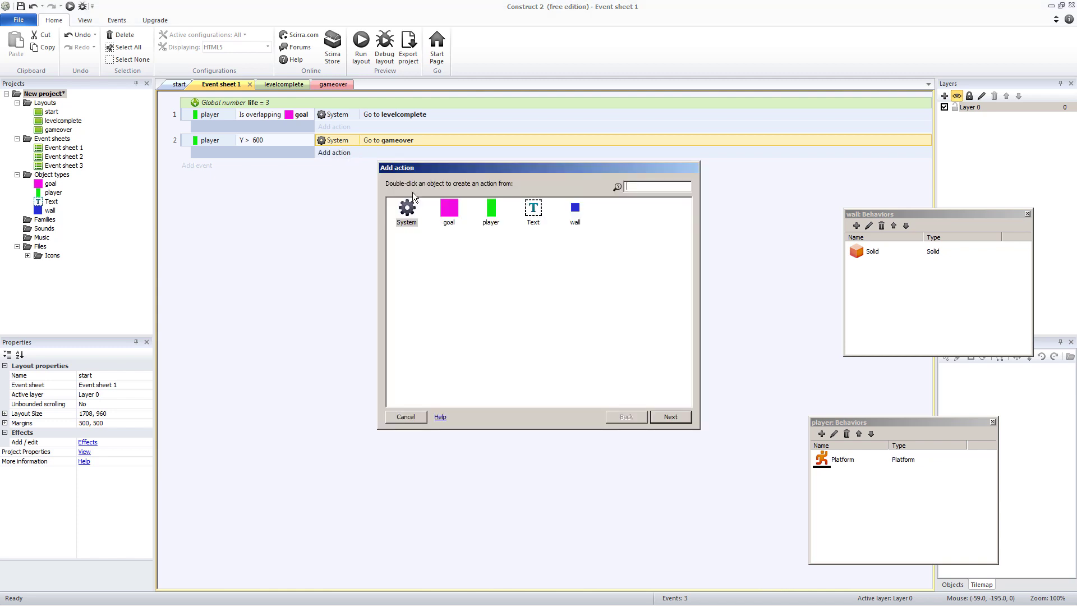
double_click(489, 210)
key(Escape)
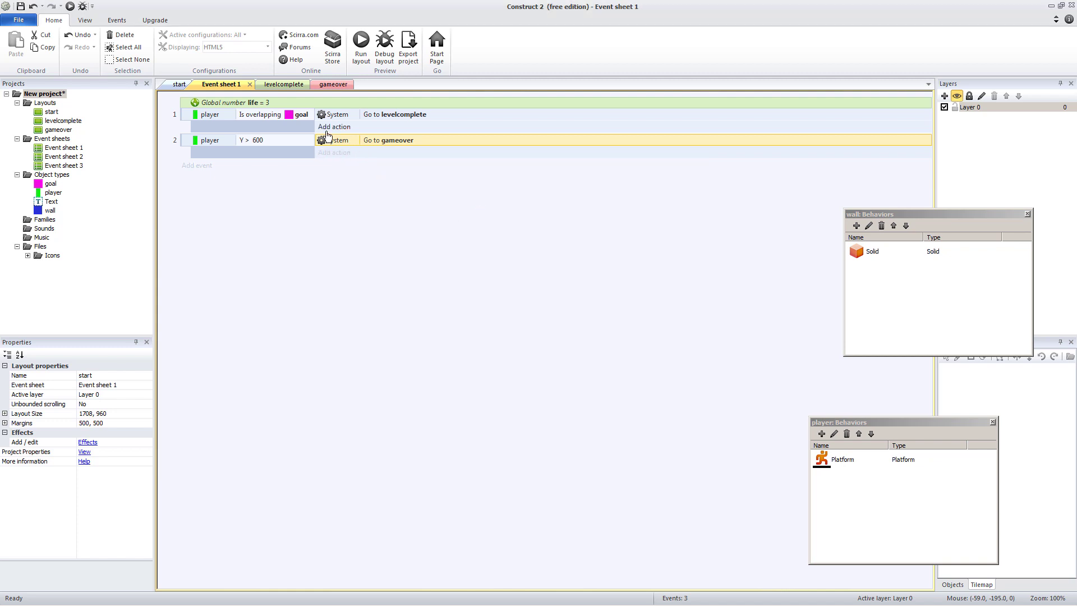
- Add a System Create object action for player on layer 0 at 229, 346 to the Y > 600 event, above Go to gameover
click(326, 153)
double_click(410, 210)
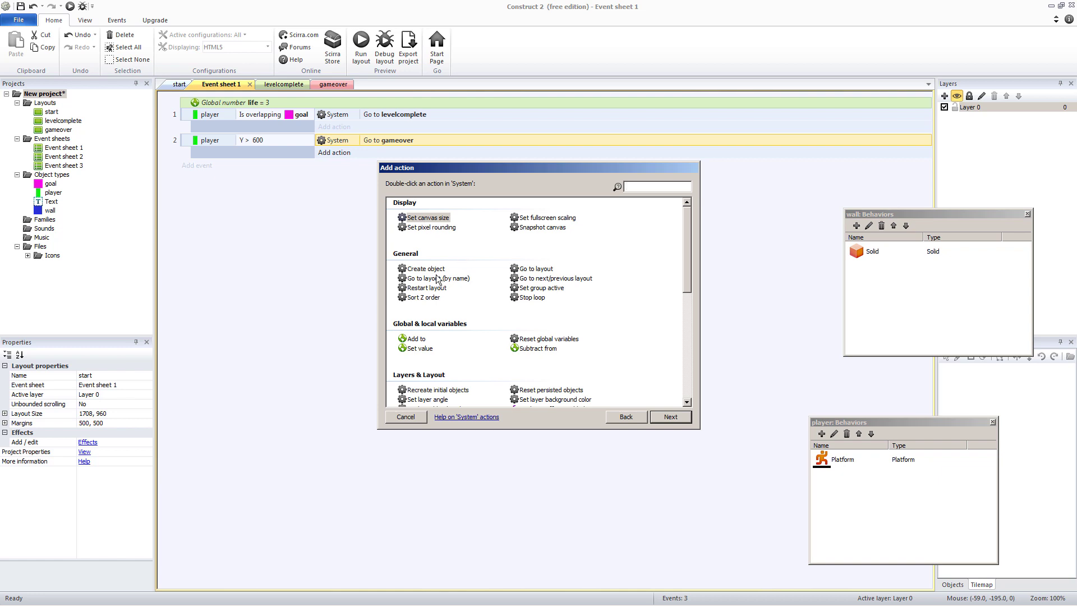
double_click(416, 268)
click(552, 282)
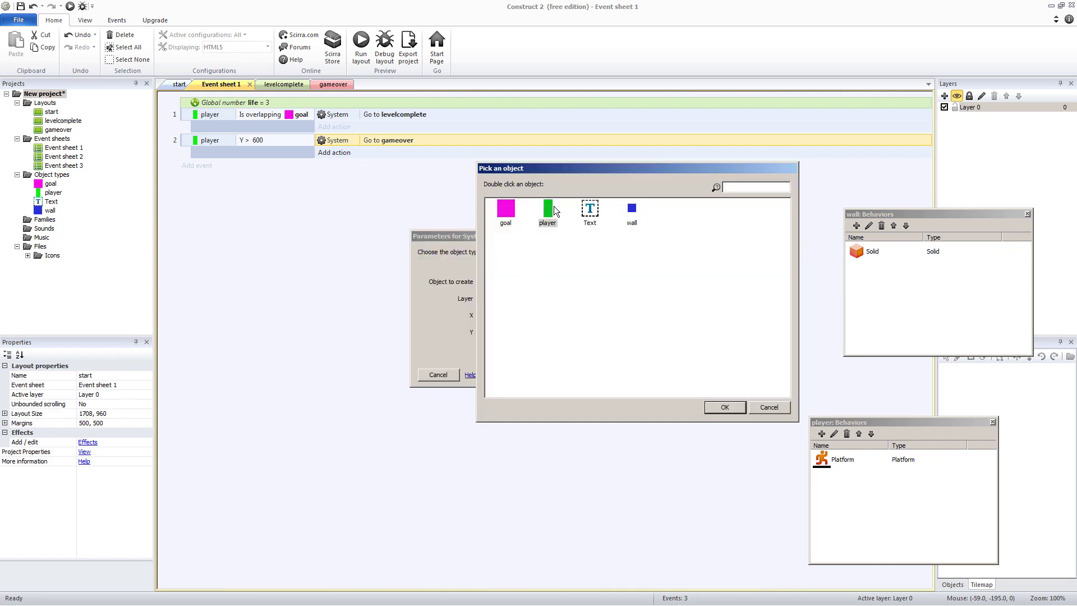
double_click(548, 213)
double_click(497, 326)
text(229, 346)
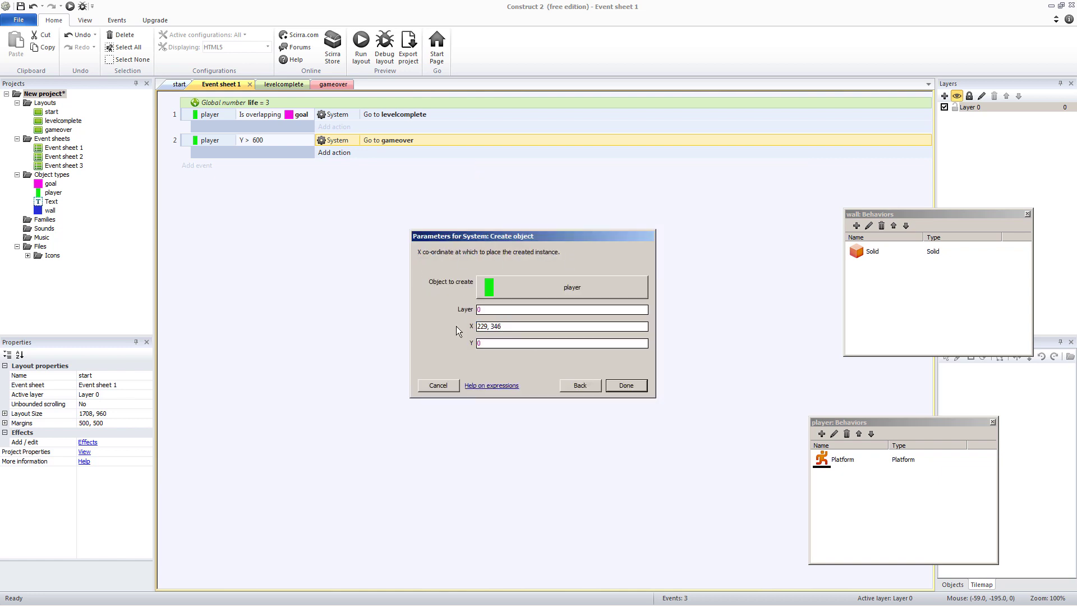
key(Tab)
text(346)
key(Return)
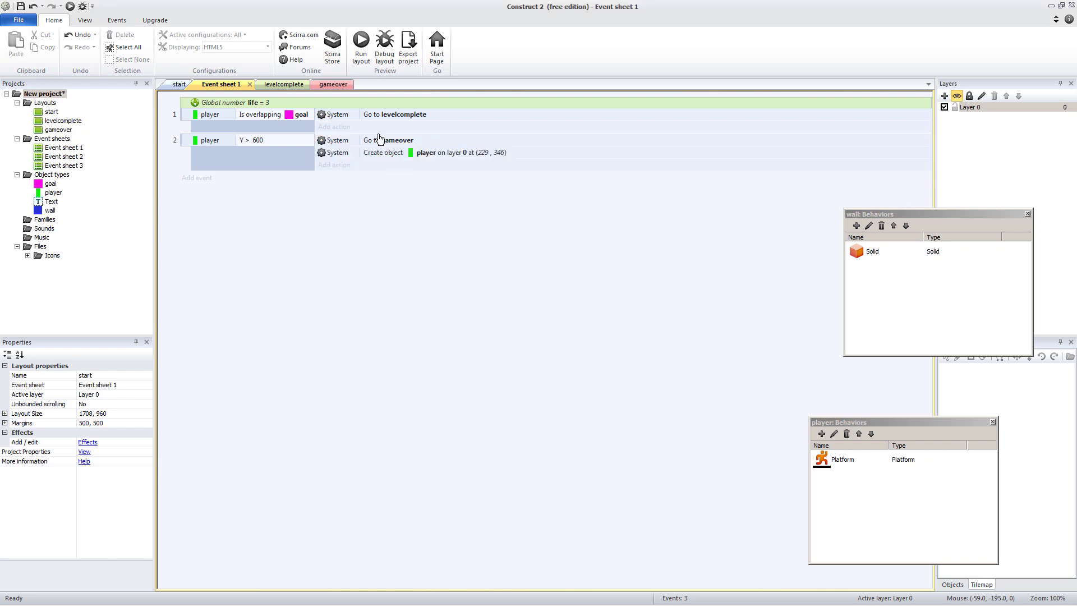
drag(380, 140, 390, 154)
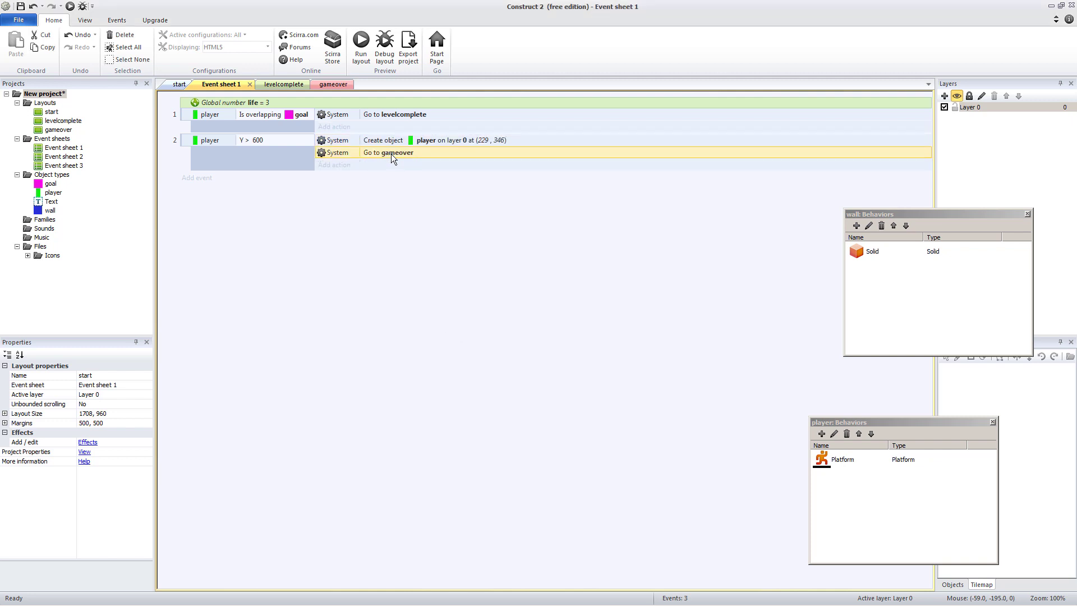
- Add a System action to the player Y > 600 event that subtracts 1 from the life variable
click(335, 165)
double_click(406, 219)
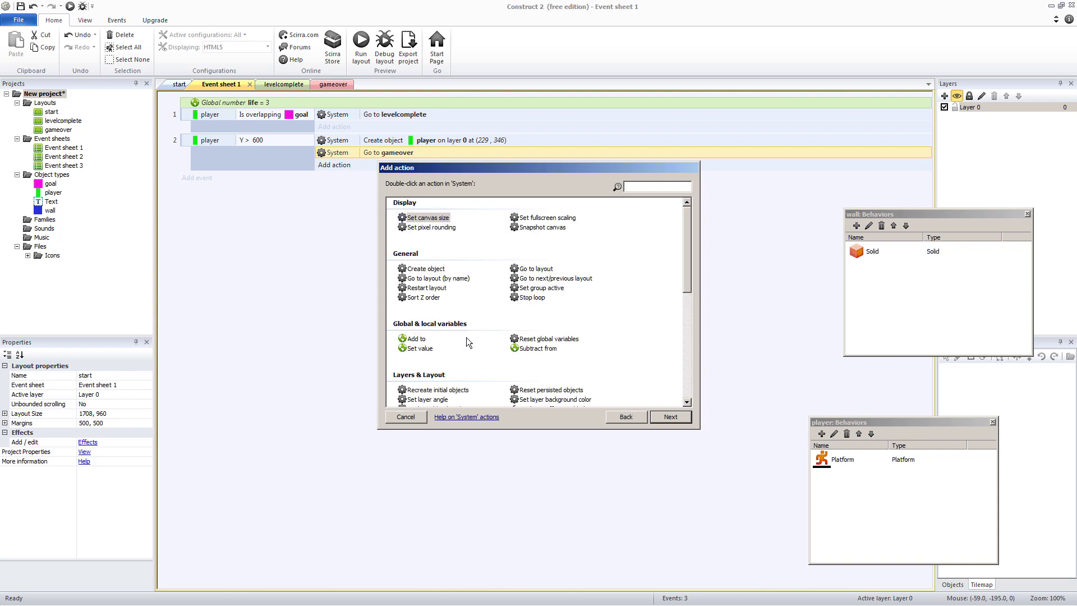
double_click(514, 349)
click(633, 335)
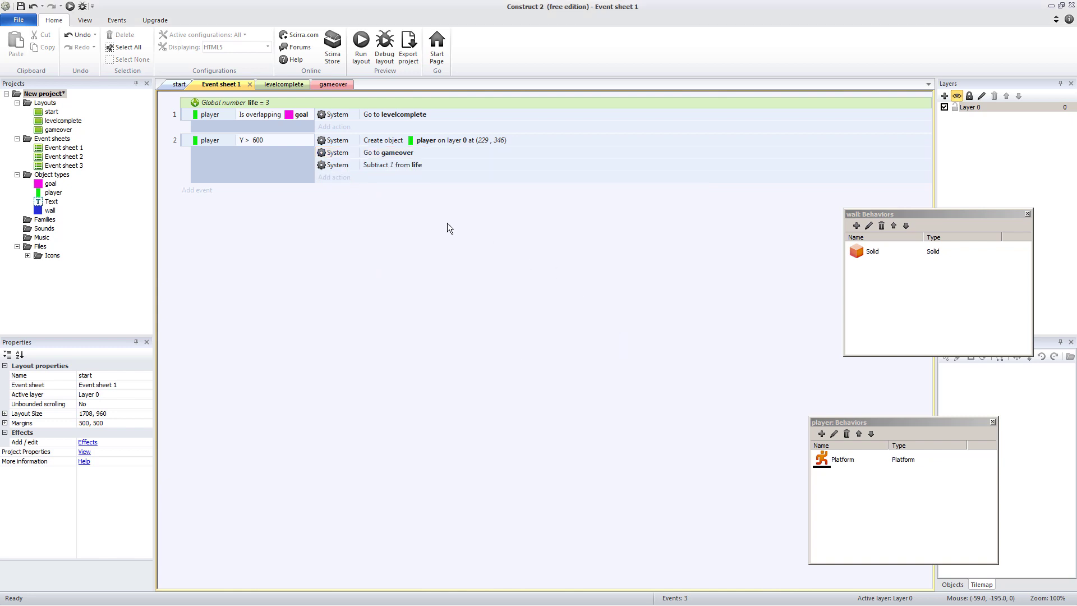
- Add a new event with a System Compare variable condition checking that life is equal to 0
click(199, 190)
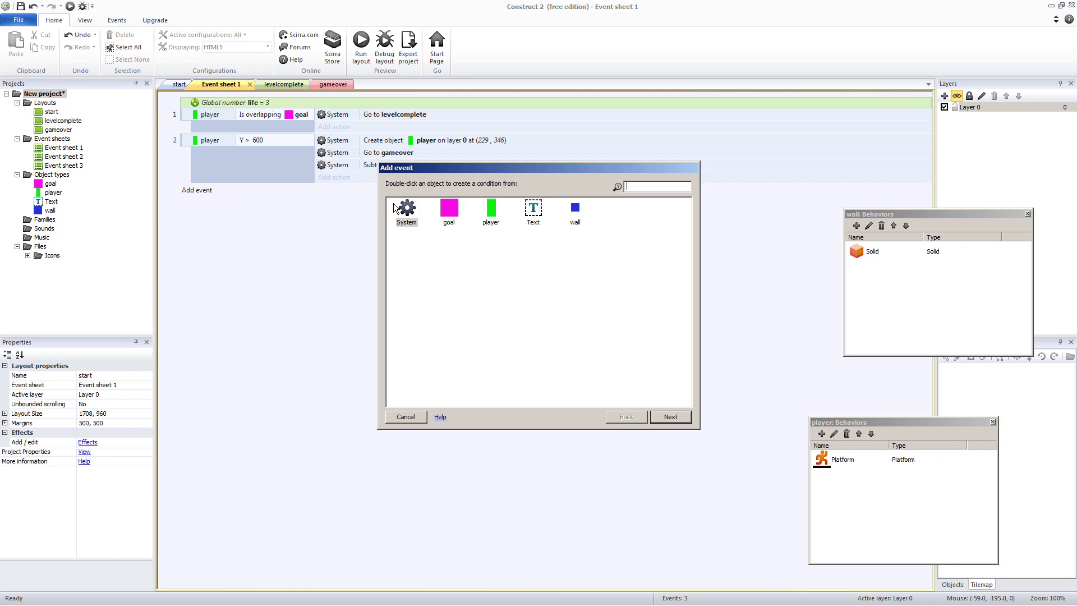
double_click(406, 219)
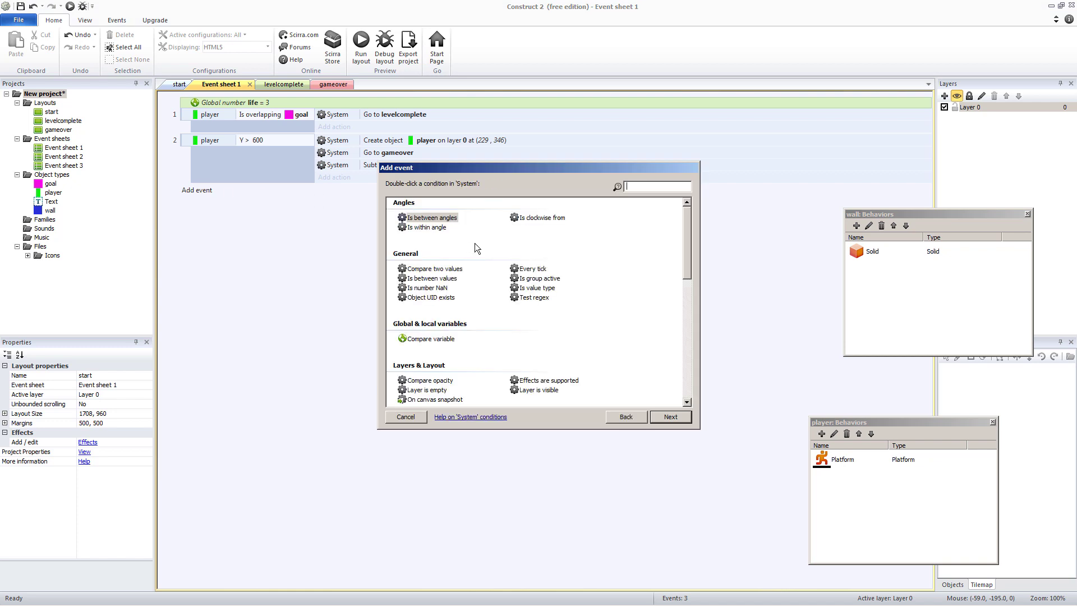
double_click(426, 338)
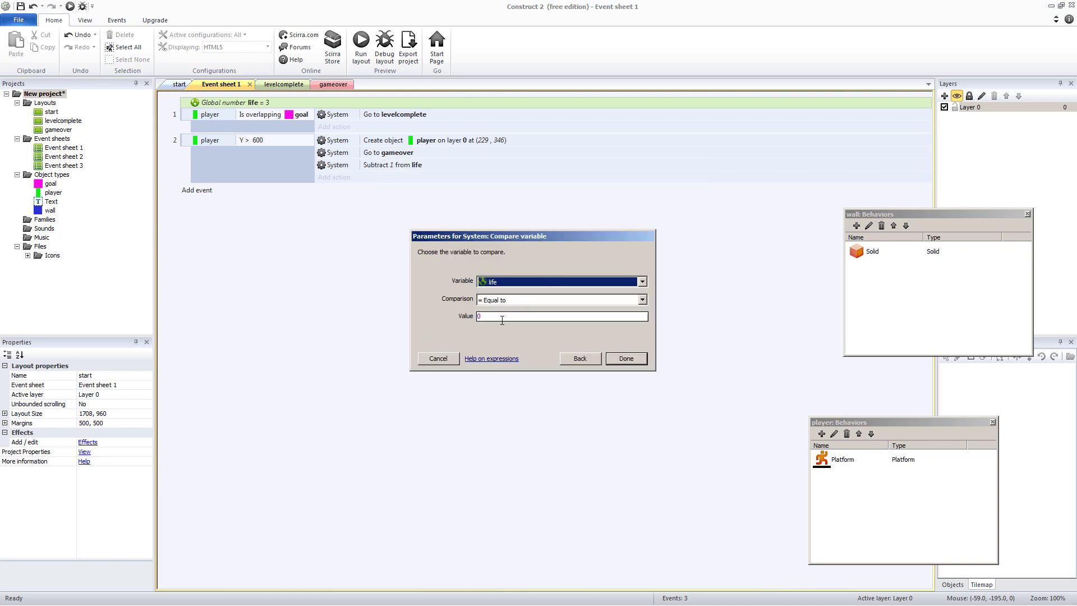
click(626, 358)
- Move the Go to gameover action from the player Y > 600 event to the life = 0 event
click(370, 152)
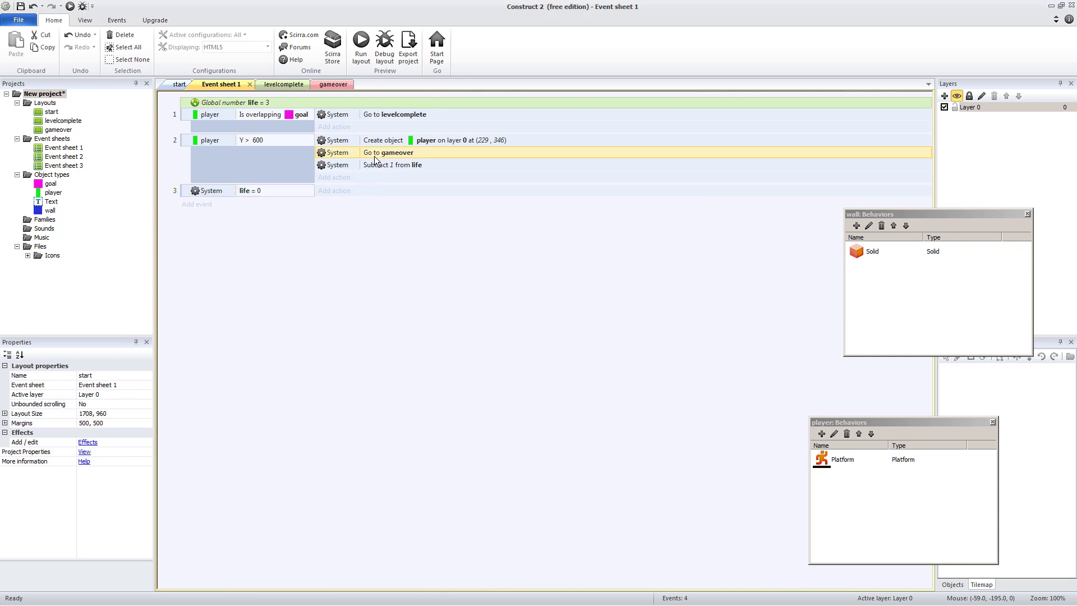
key(Delete)
double_click(278, 195)
key(Escape)
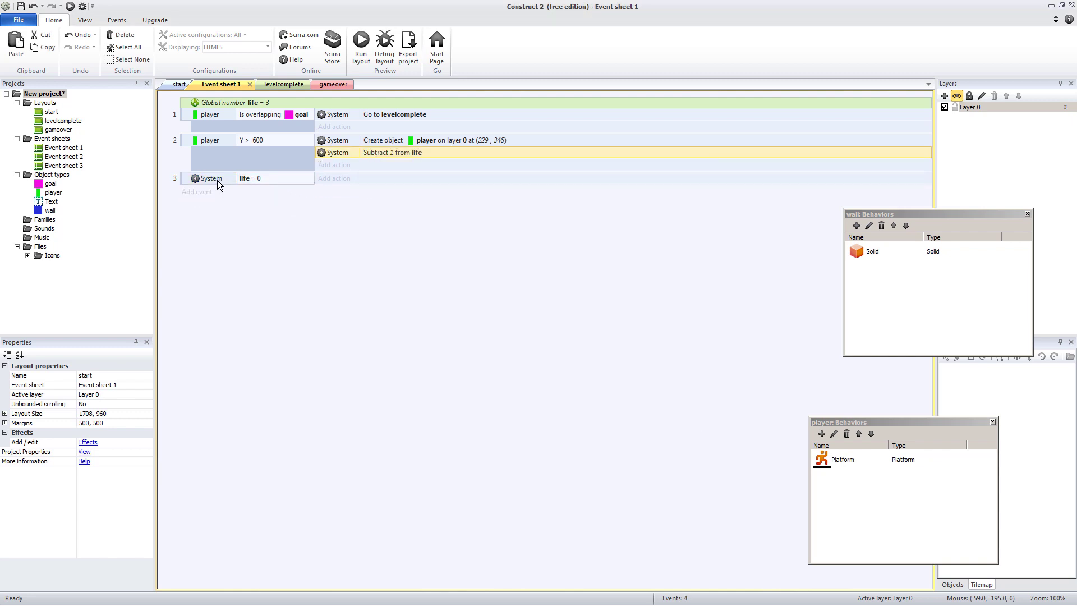
click(217, 177)
key(ctrl+v)
- Preview the start layout, move the player off the lower platform so it falls, and close the preview
click(439, 247)
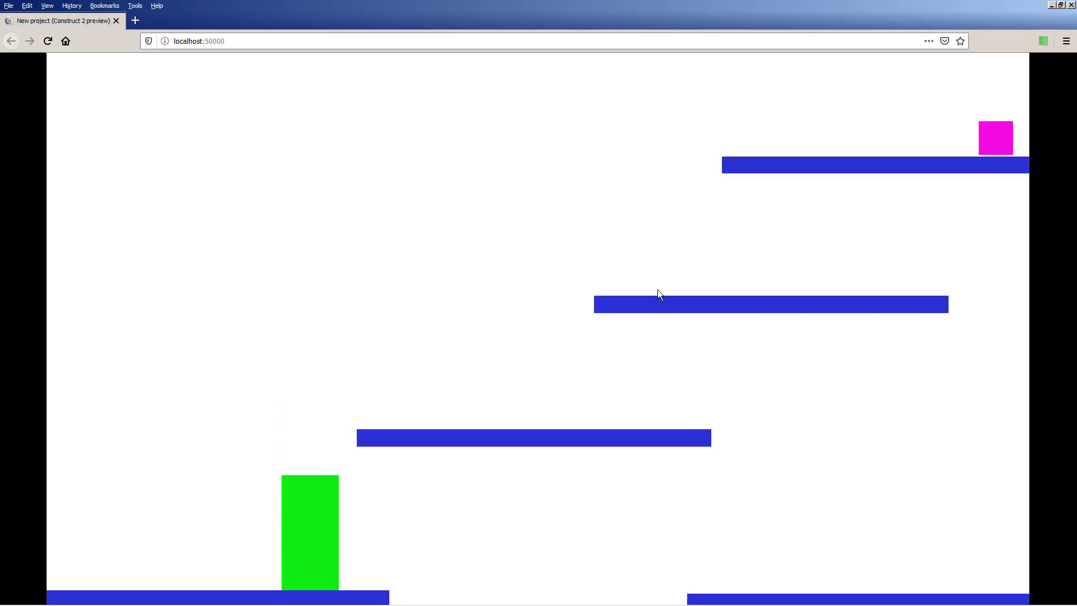
key(Up)
key(Left)
key(Right)
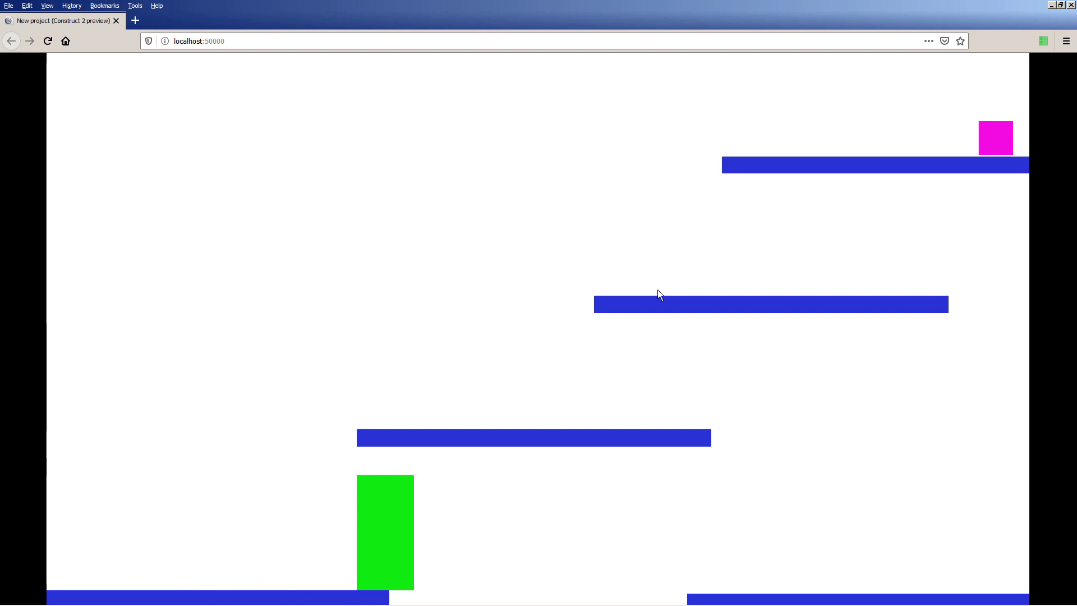
key(Right)
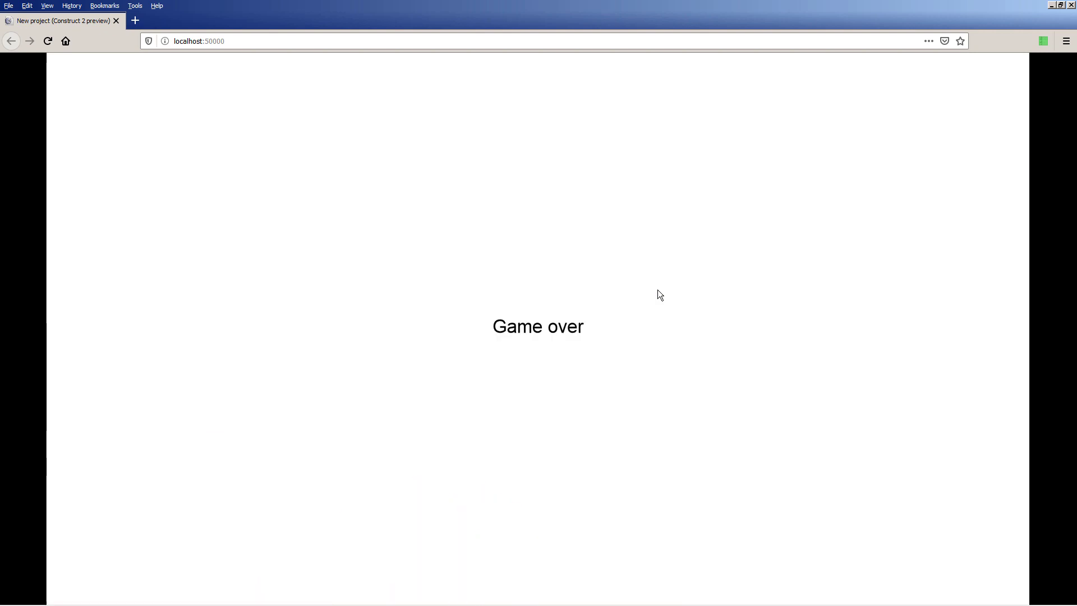
click(1071, 4)
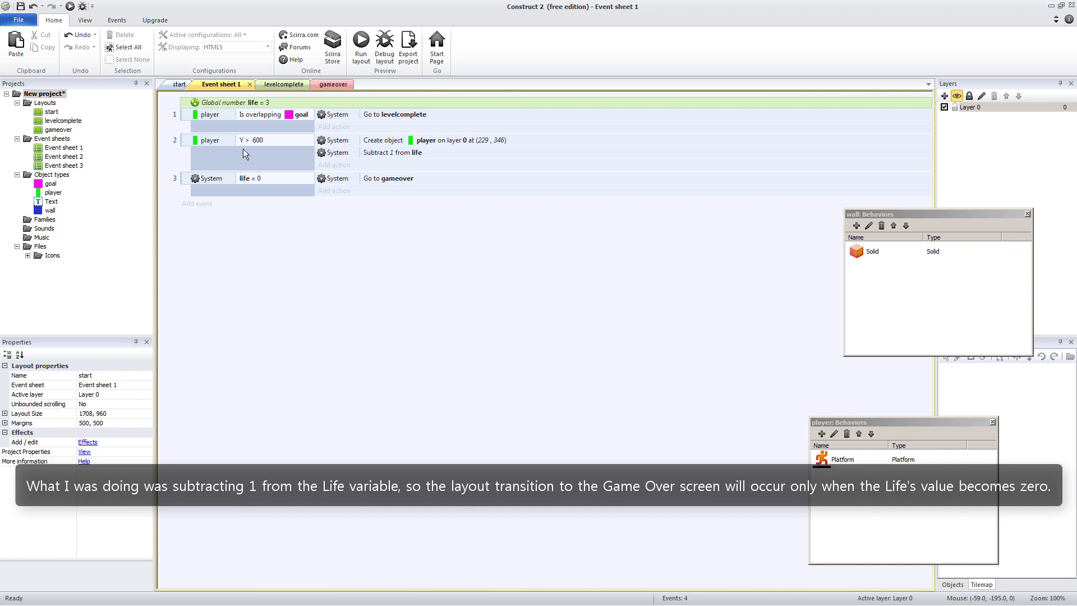
- Add a System Trigger once while true condition to the player Y > 600 event
click(187, 143)
right_click(188, 142)
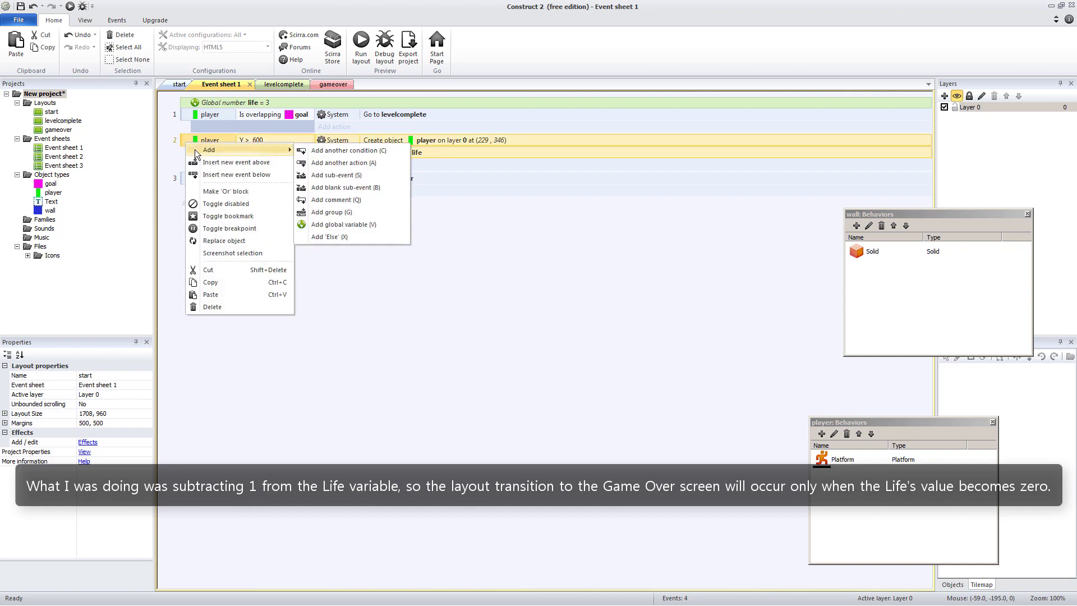
click(303, 150)
double_click(405, 220)
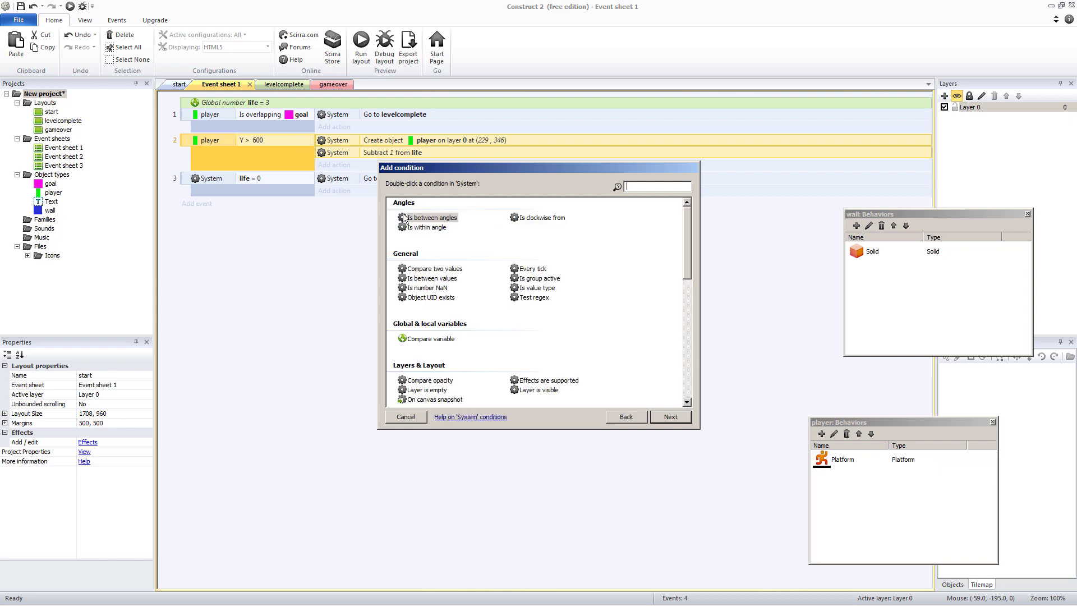
text(once)
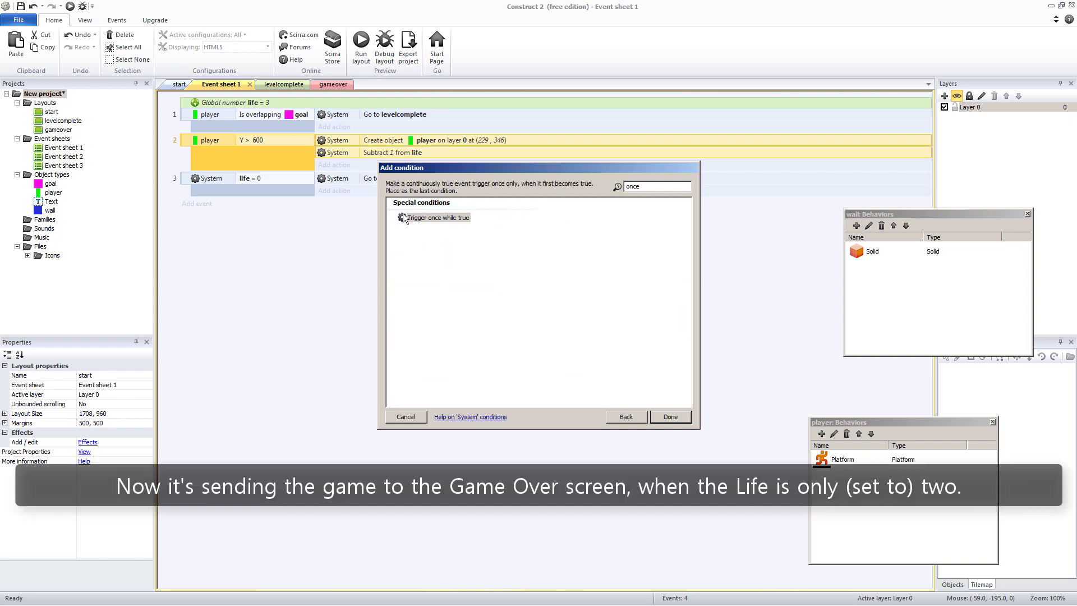
double_click(443, 218)
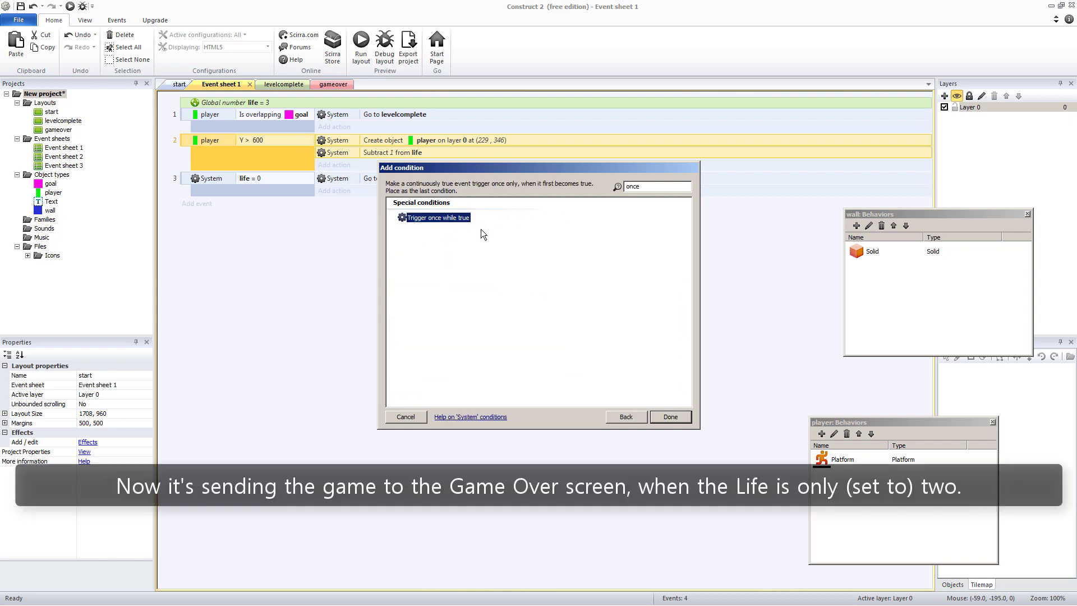
click(671, 416)
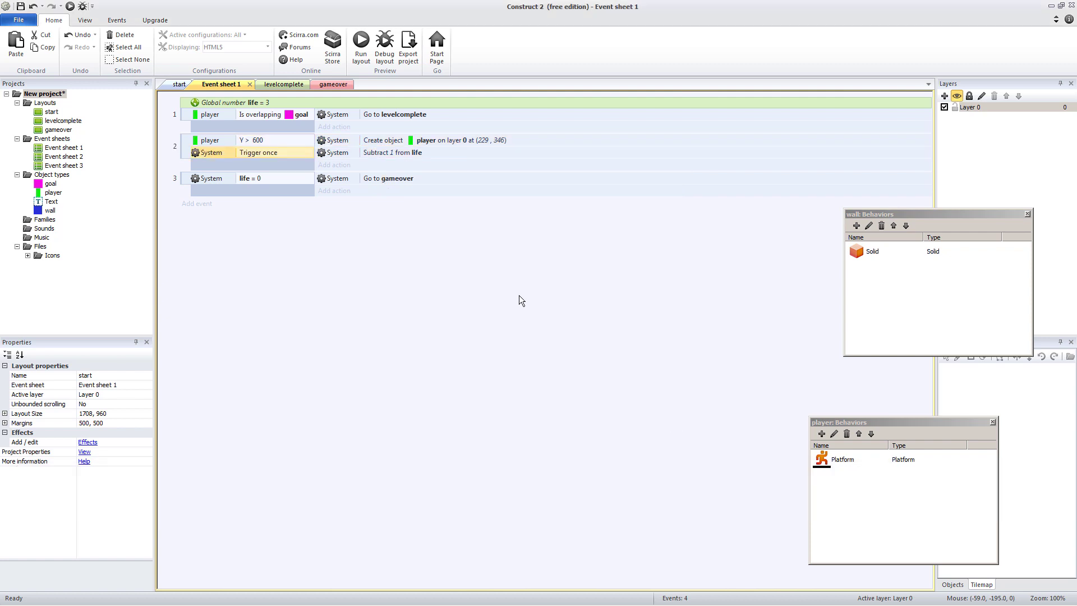
- Preview the layout with the Trigger once condition, let the player fall off the lower platform, and close the preview
click(361, 48)
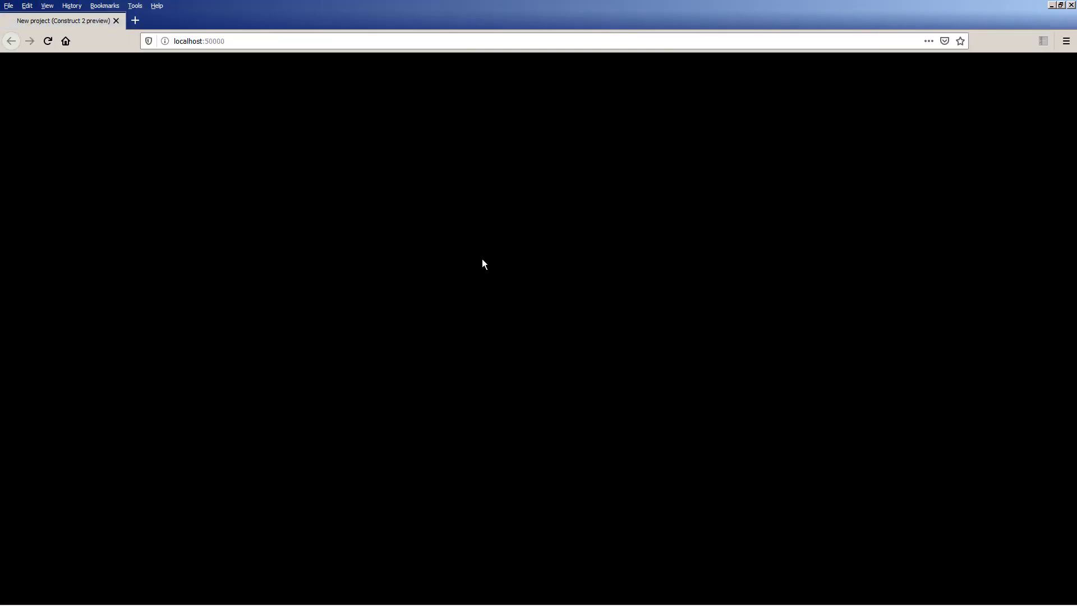
key(Right)
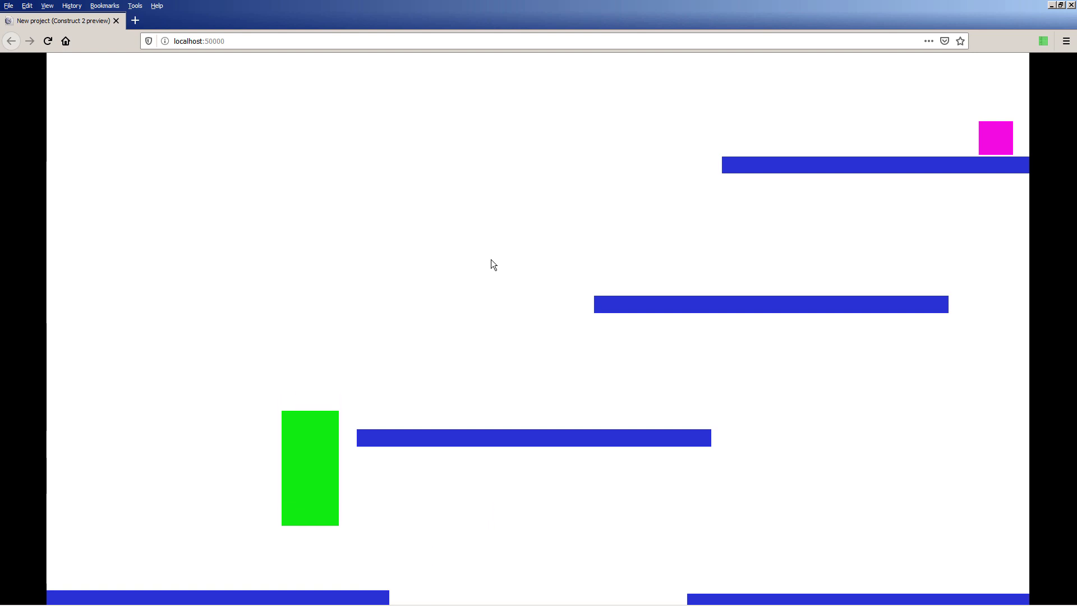
key(Right)
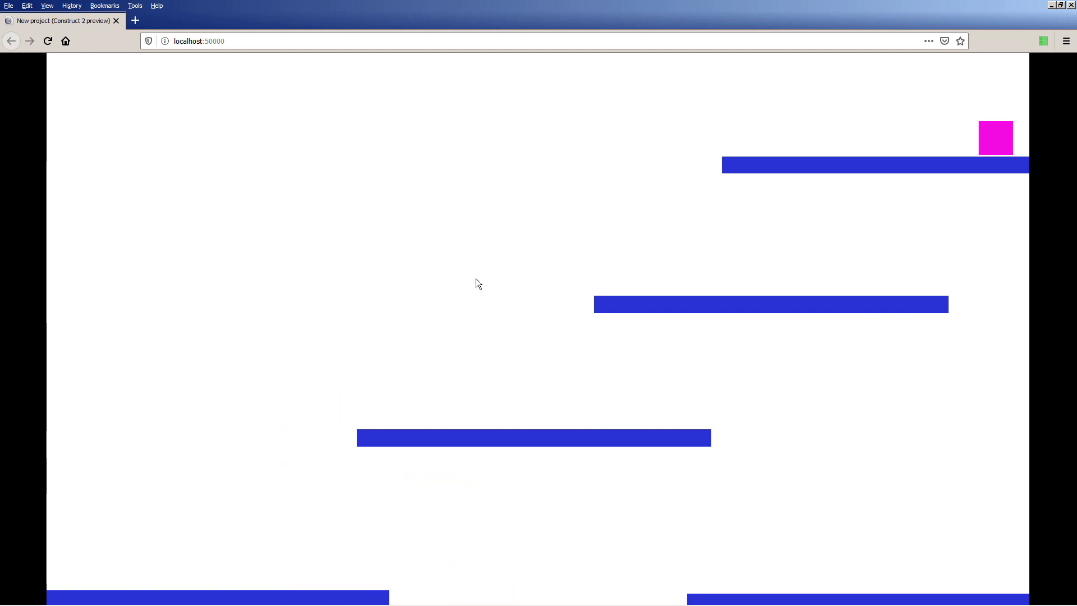
click(1070, 5)
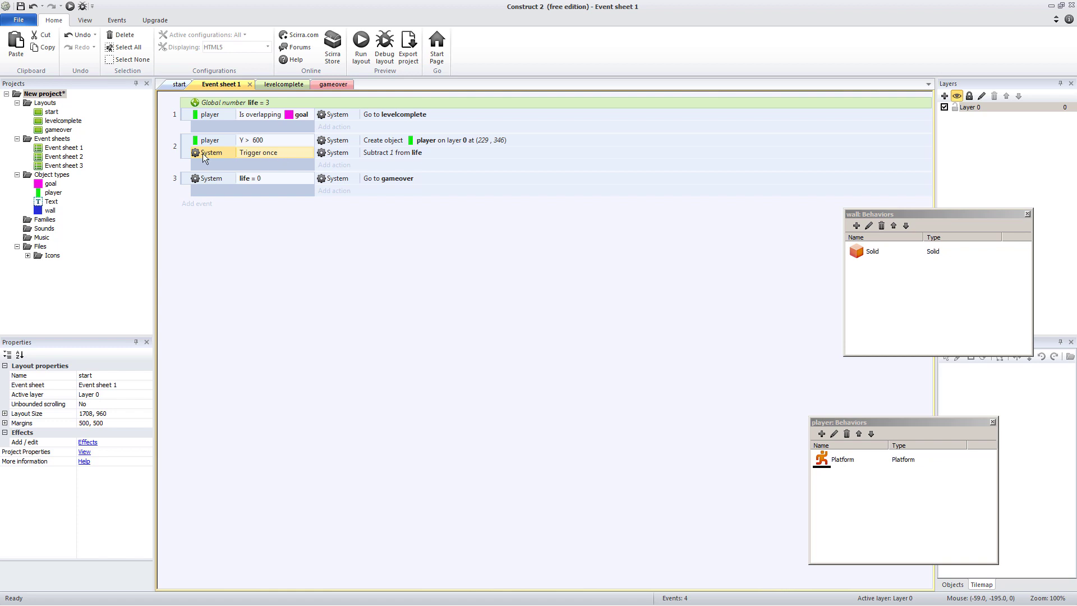
- Delete the Trigger once condition from the player Y > 600 event and move Subtract 1 from life above Create object
key(Delete)
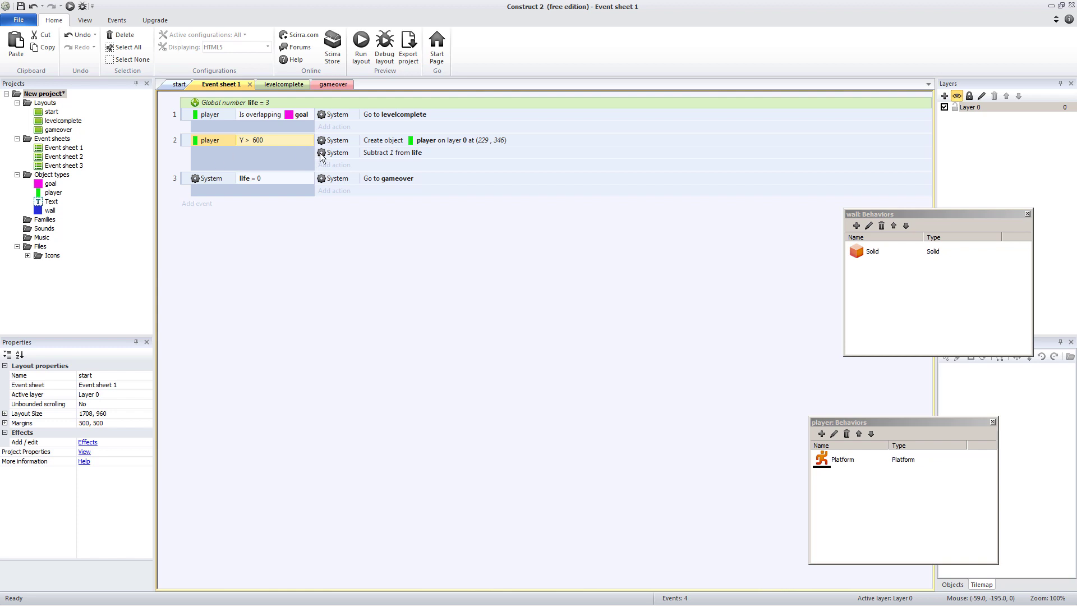
drag(323, 156, 334, 137)
- Preview the layout with the reordered actions, run the player off the platform, and close the preview
click(357, 61)
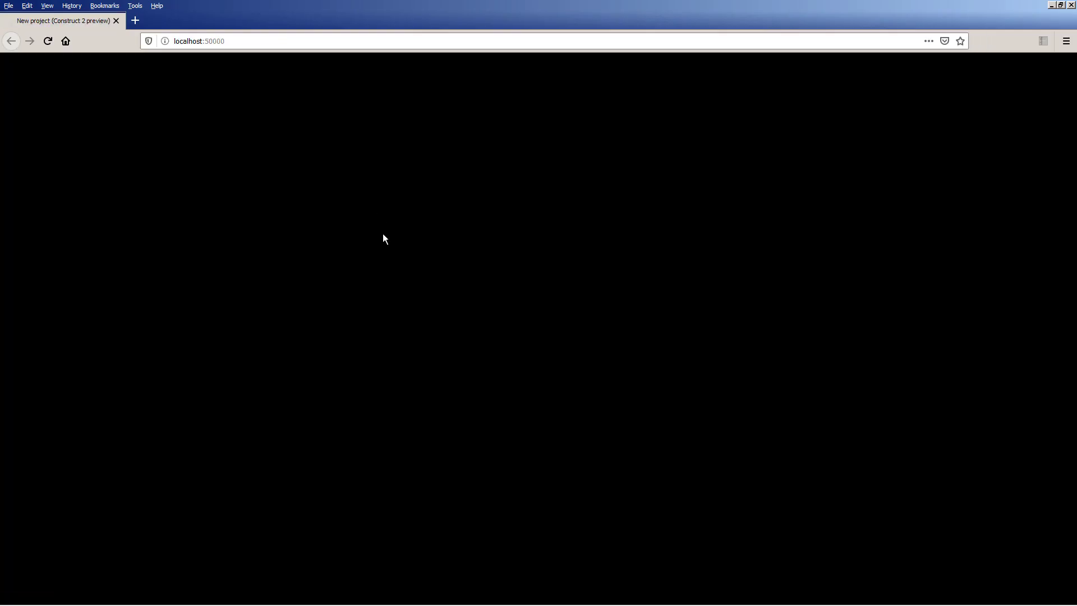
key(Right)
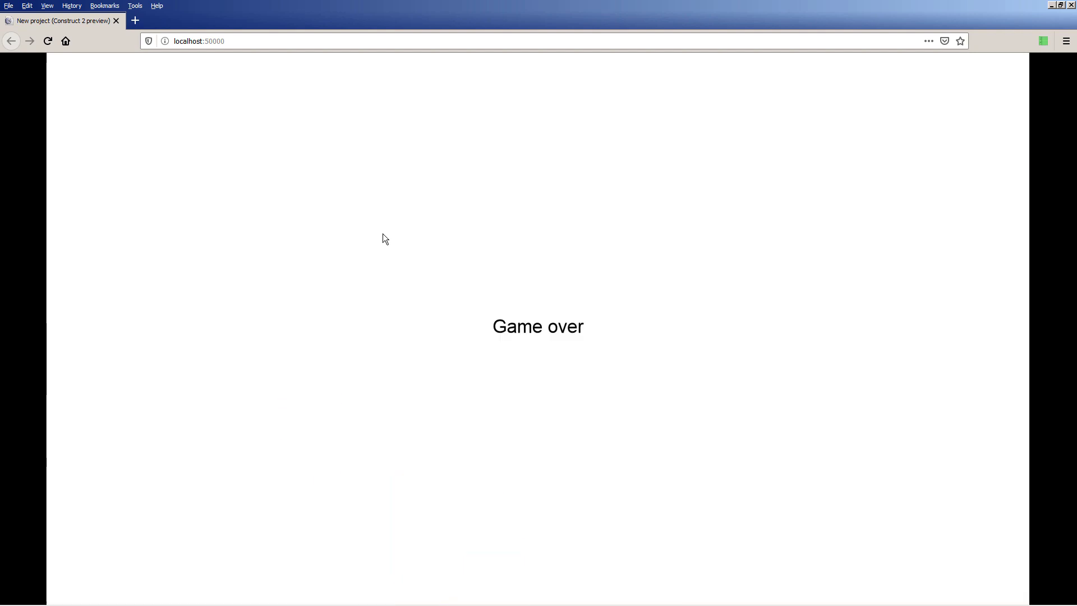
click(1071, 6)
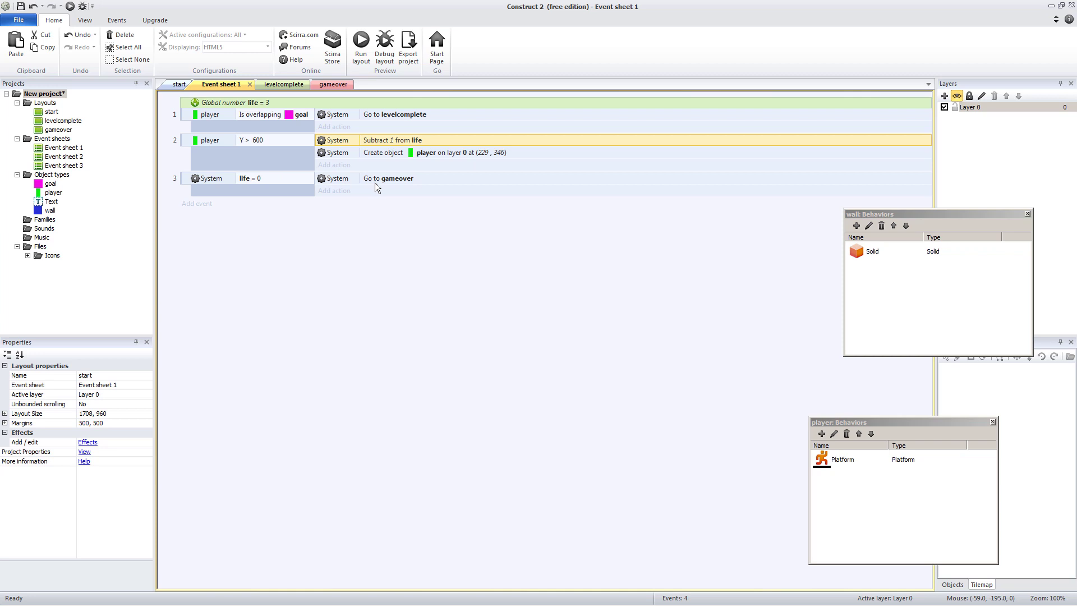
- Change the comparison of the player Y condition to Equal to, keeping 600 as the Y co-ordinate
double_click(247, 144)
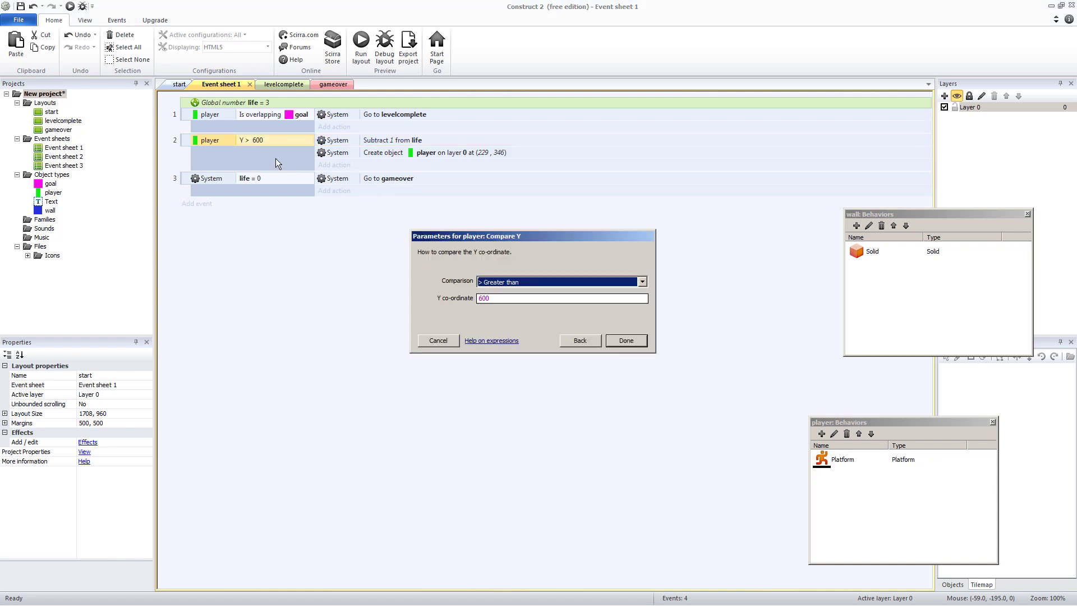
click(523, 282)
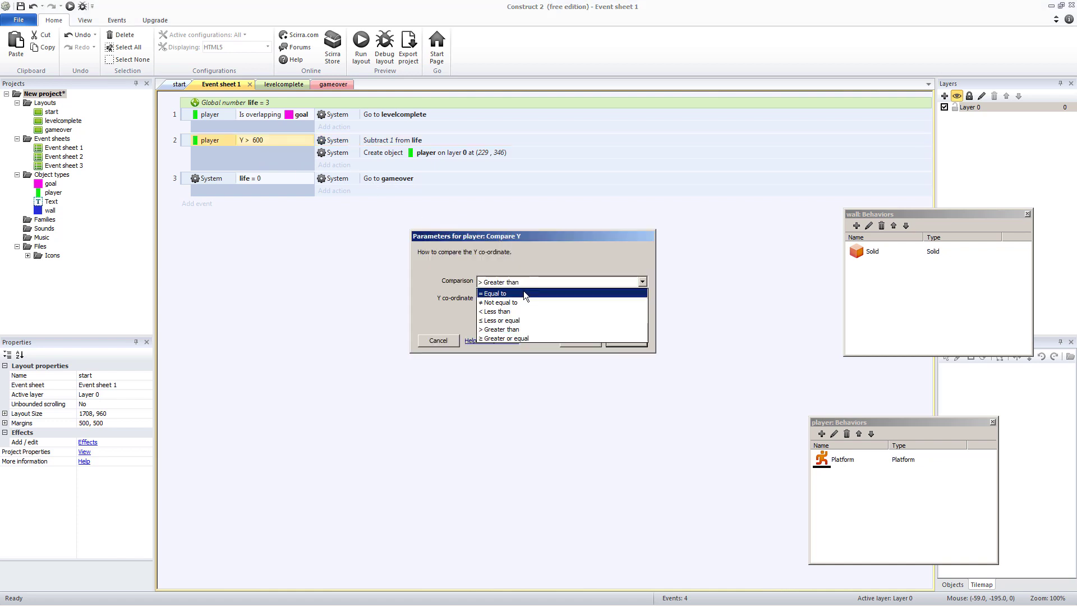
click(510, 291)
click(644, 343)
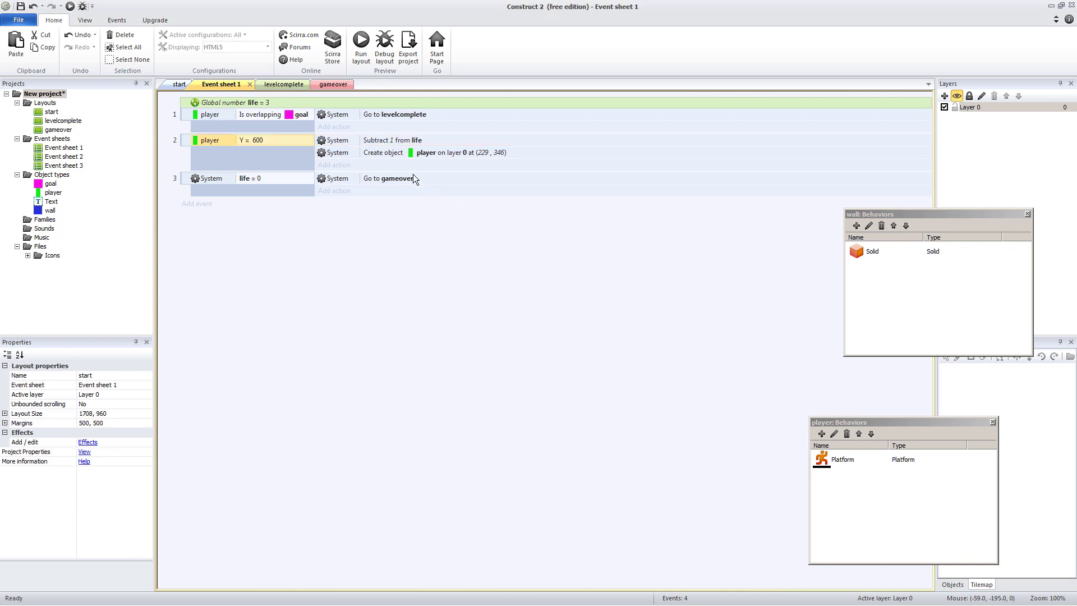
- Preview the layout with the Y = 600 condition, run the player off the lower platform, and close the preview
click(359, 54)
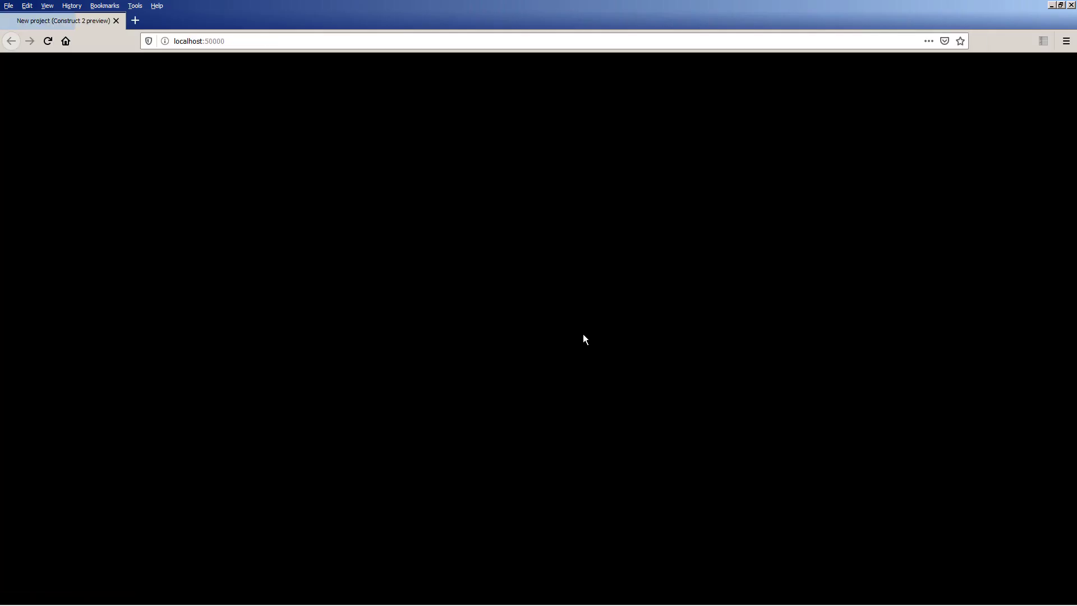
key(Right)
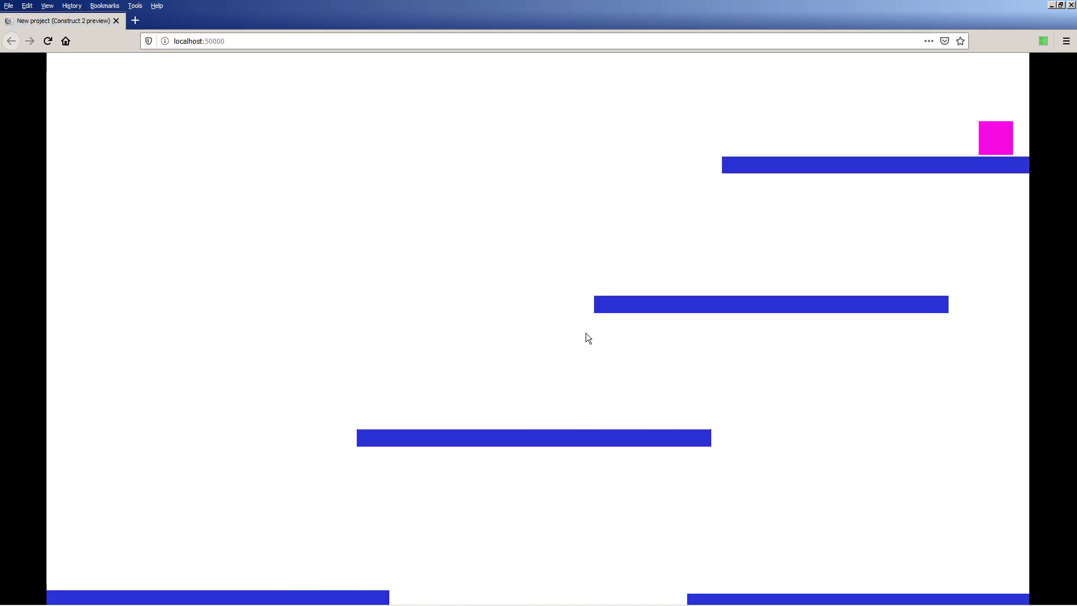
click(1071, 5)
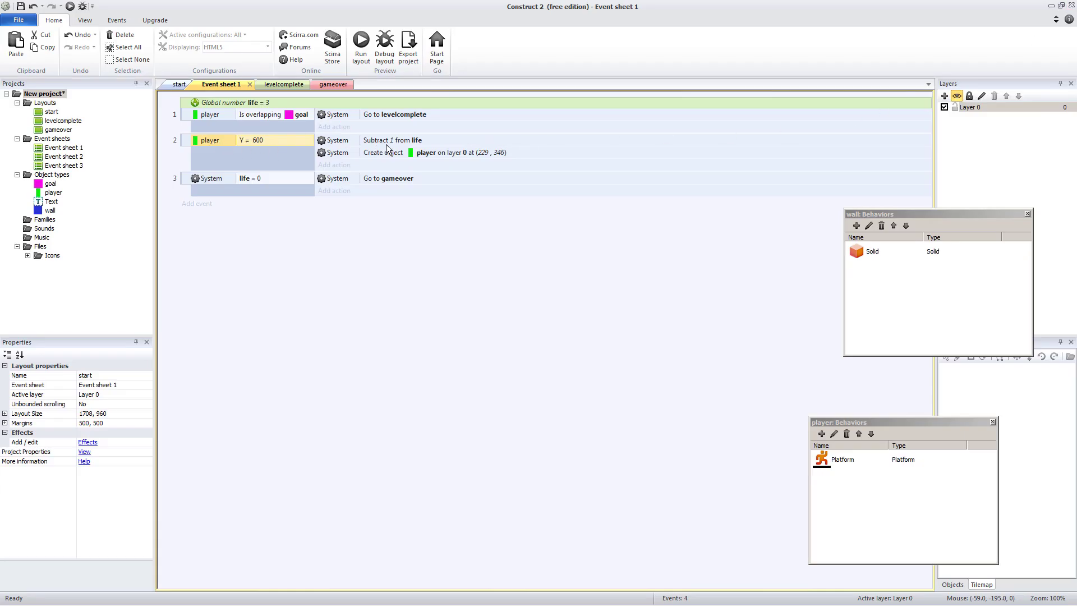
- Move Subtract 1 from life below Create object and add a player Destroy action as the first action of the Y = 600 event
drag(391, 144, 395, 156)
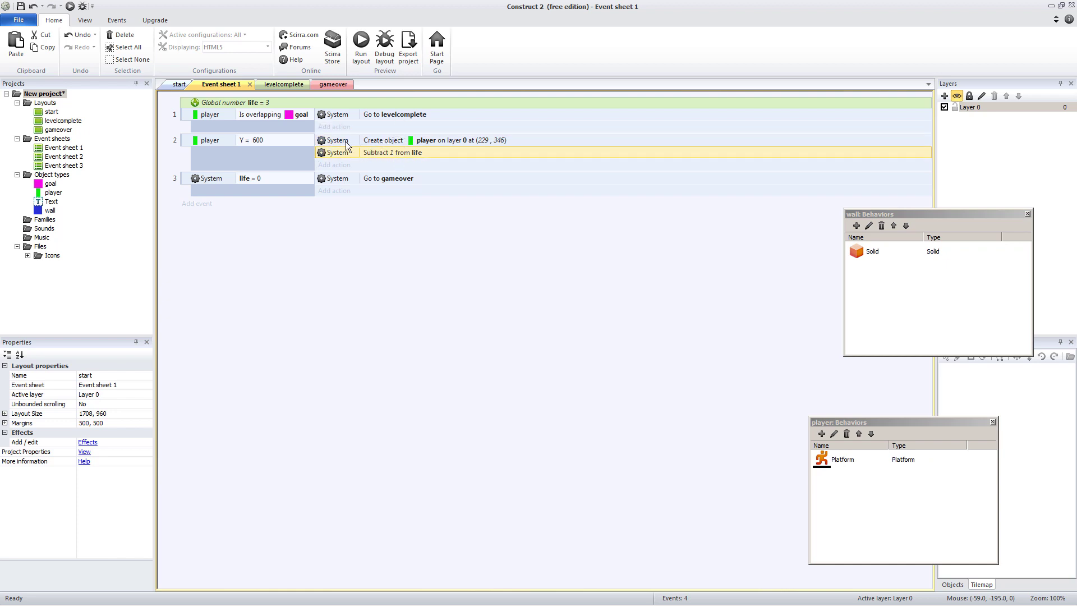
click(335, 165)
click(492, 212)
double_click(492, 210)
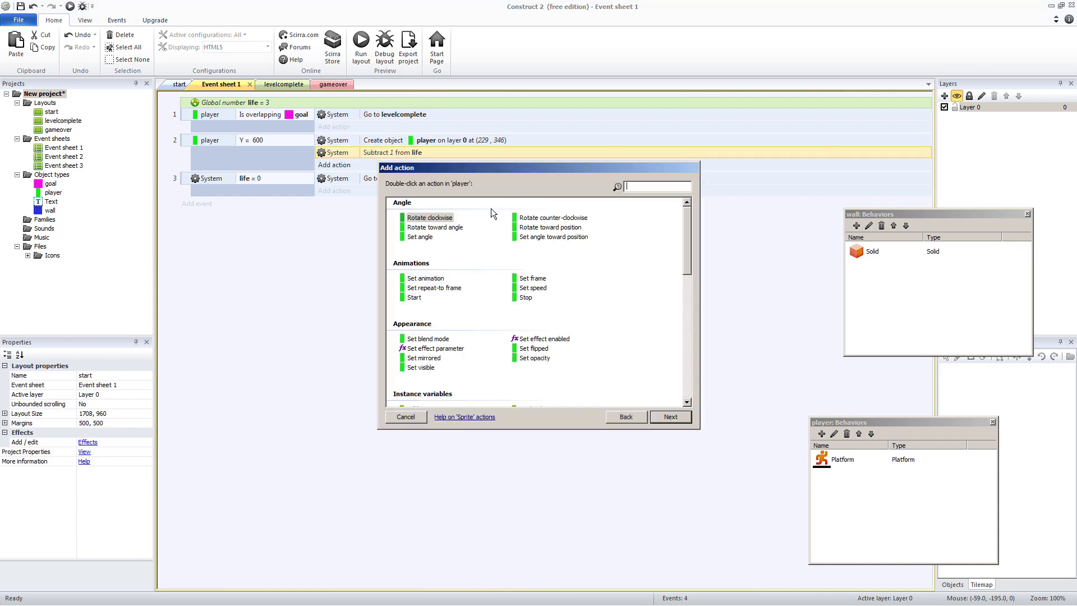
text(des)
double_click(416, 217)
double_click(415, 216)
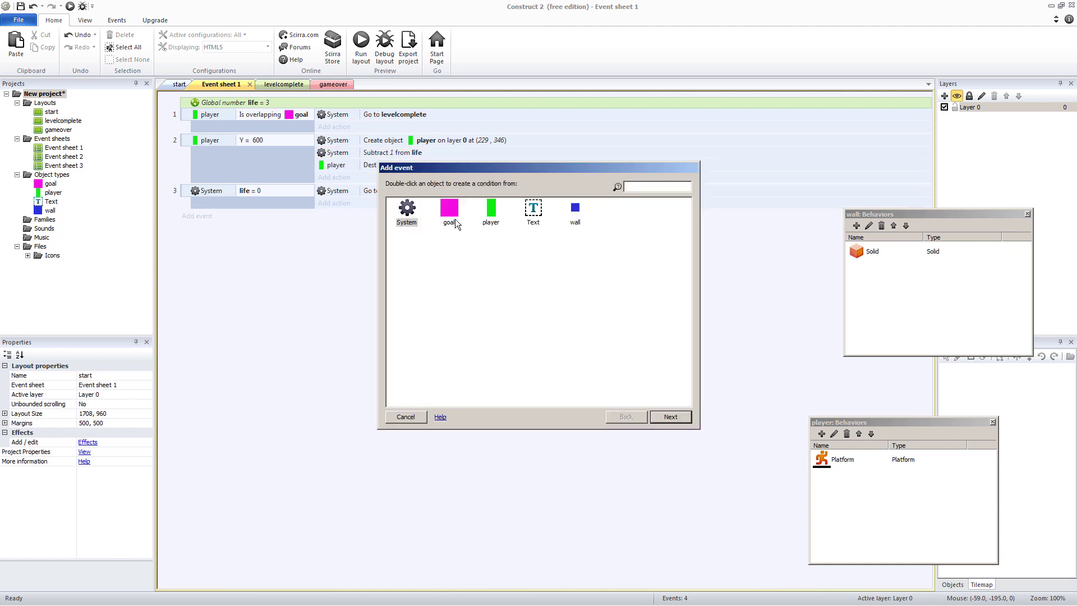
click(405, 417)
drag(373, 165, 387, 137)
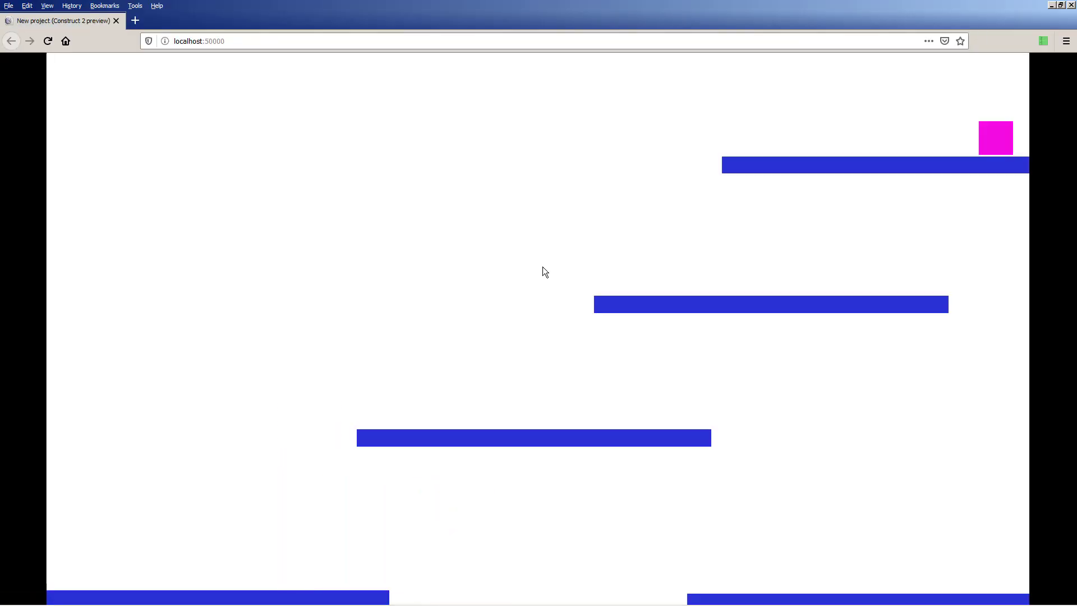
- Close the preview and set the comparison of the player Y condition to Greater than
click(1071, 5)
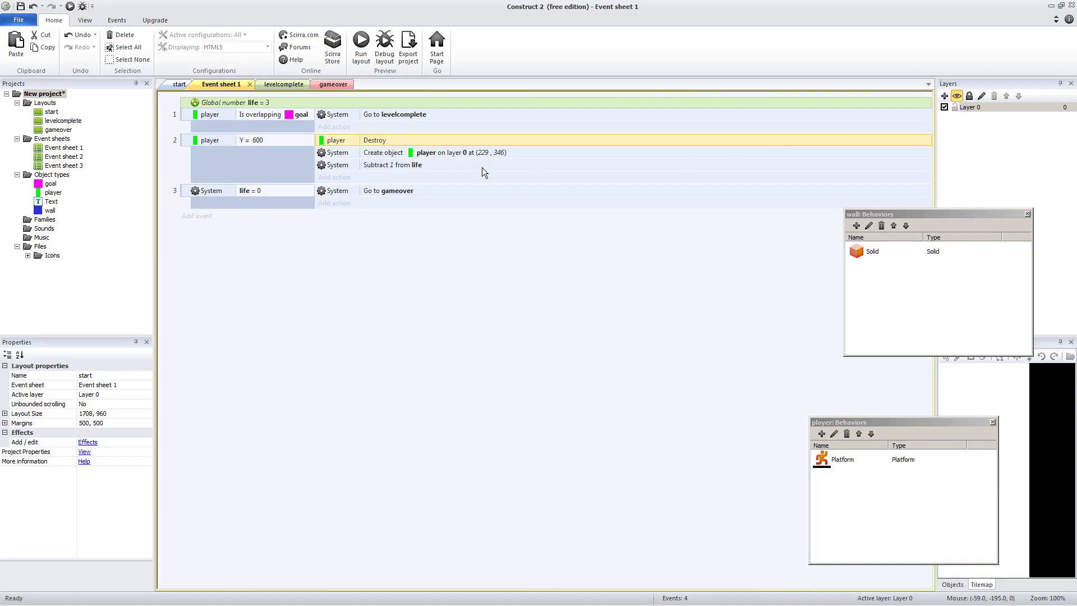
double_click(265, 140)
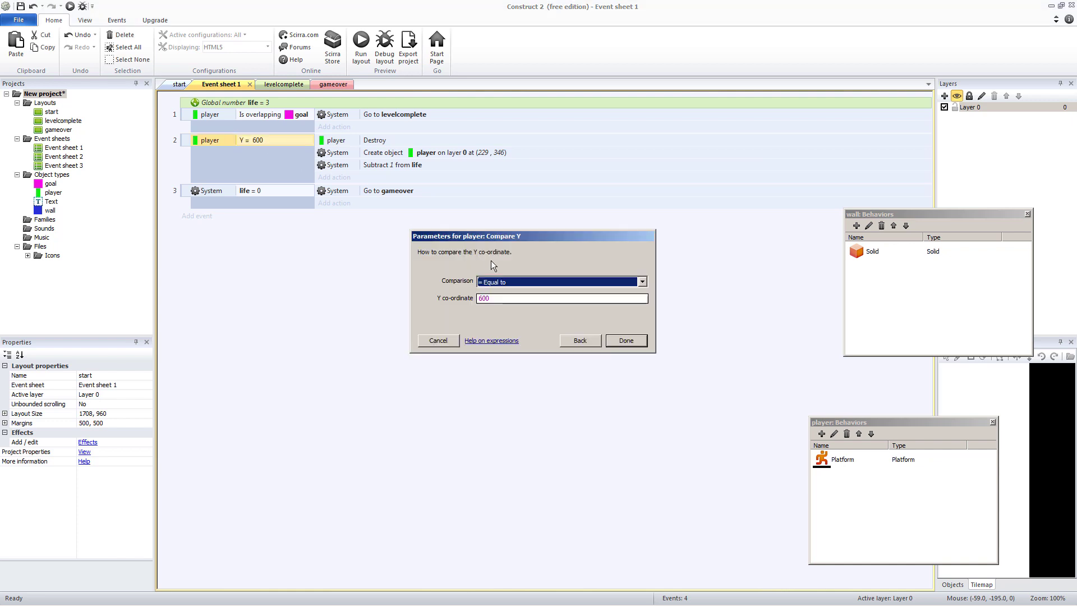
click(512, 280)
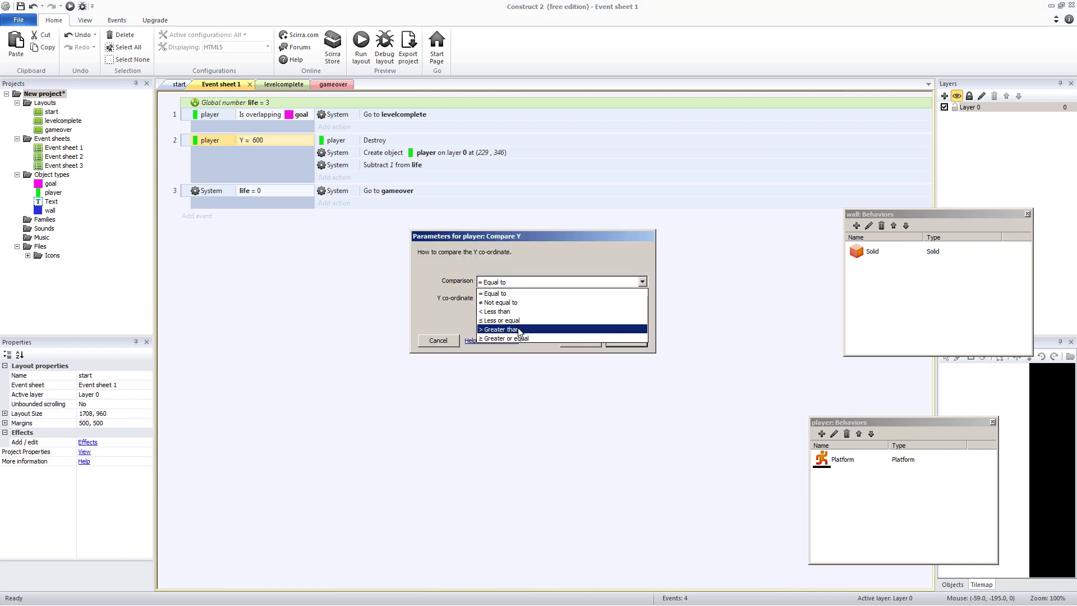
click(561, 333)
click(626, 341)
- Preview the layout with the Destroy action first and run the player off the lower platform
click(361, 42)
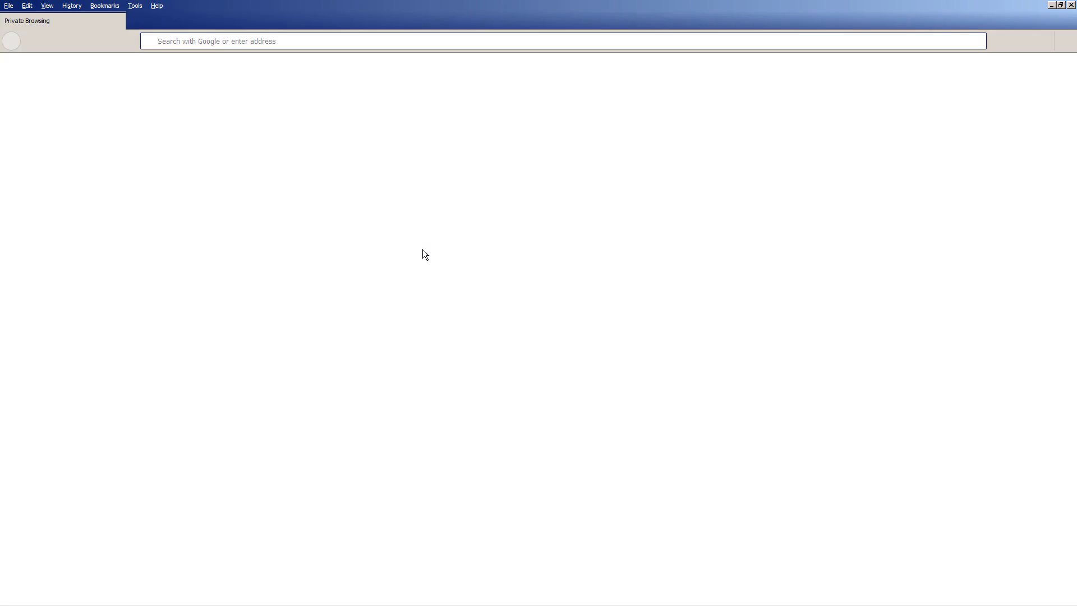
key(Right)
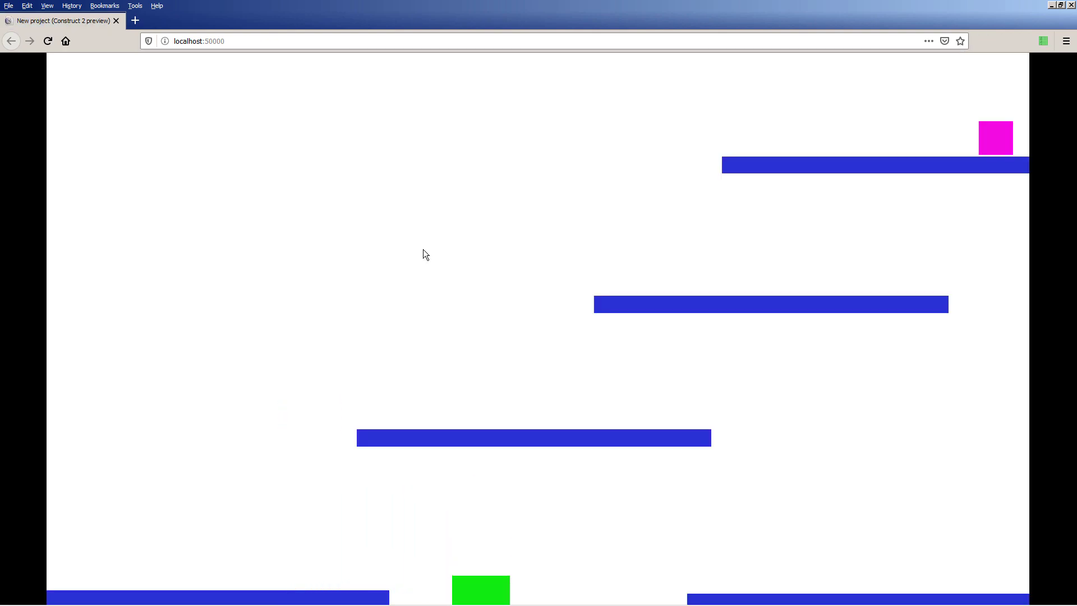
key(Right)
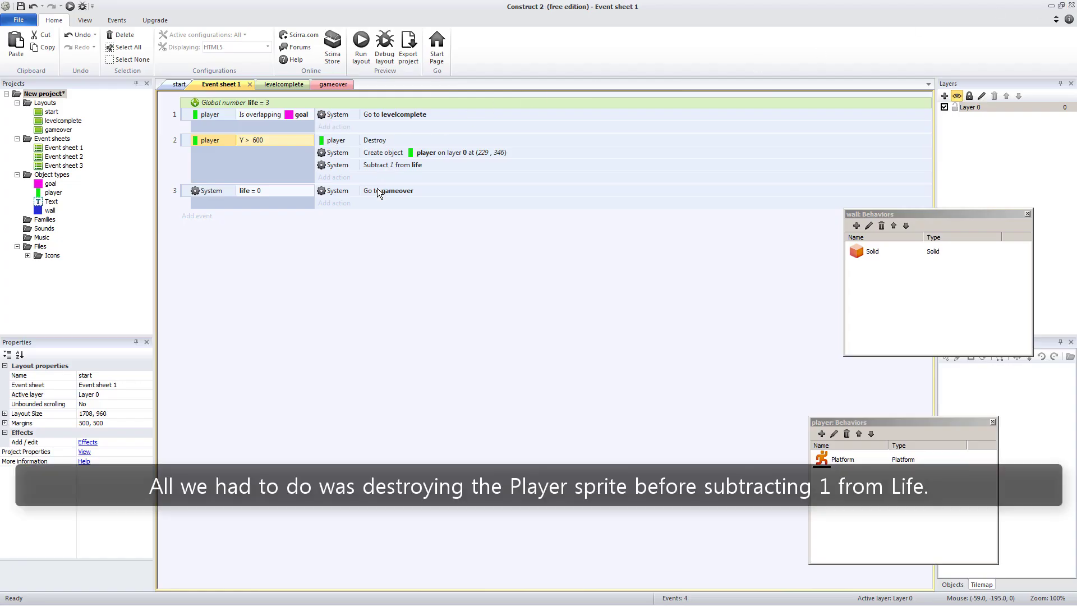
- Move the Create object action below Subtract 1 from life in the player Y > 600 event
click(385, 254)
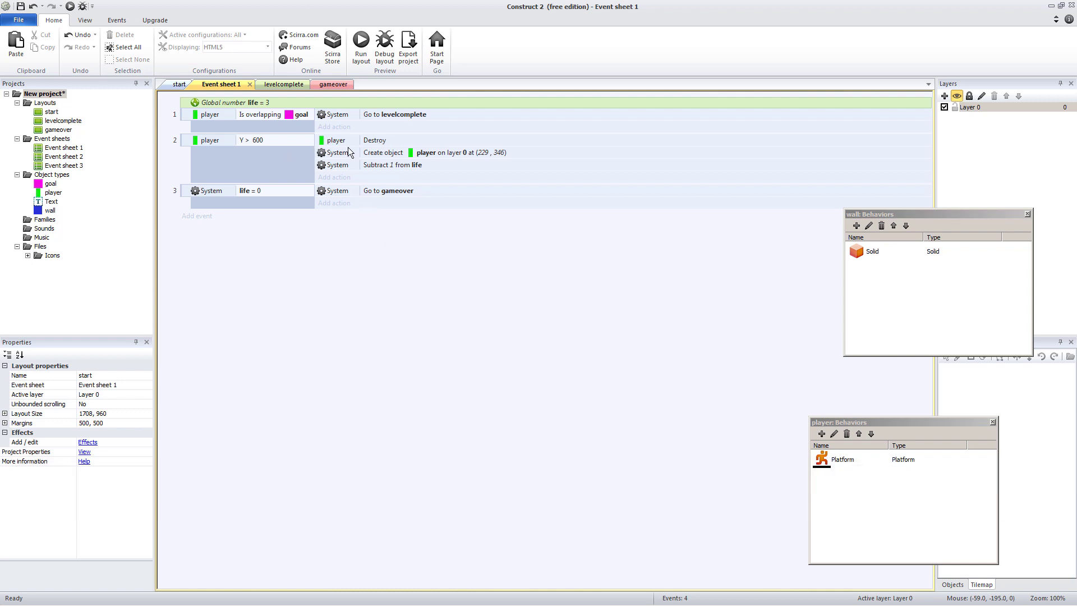
click(387, 153)
drag(389, 167, 389, 168)
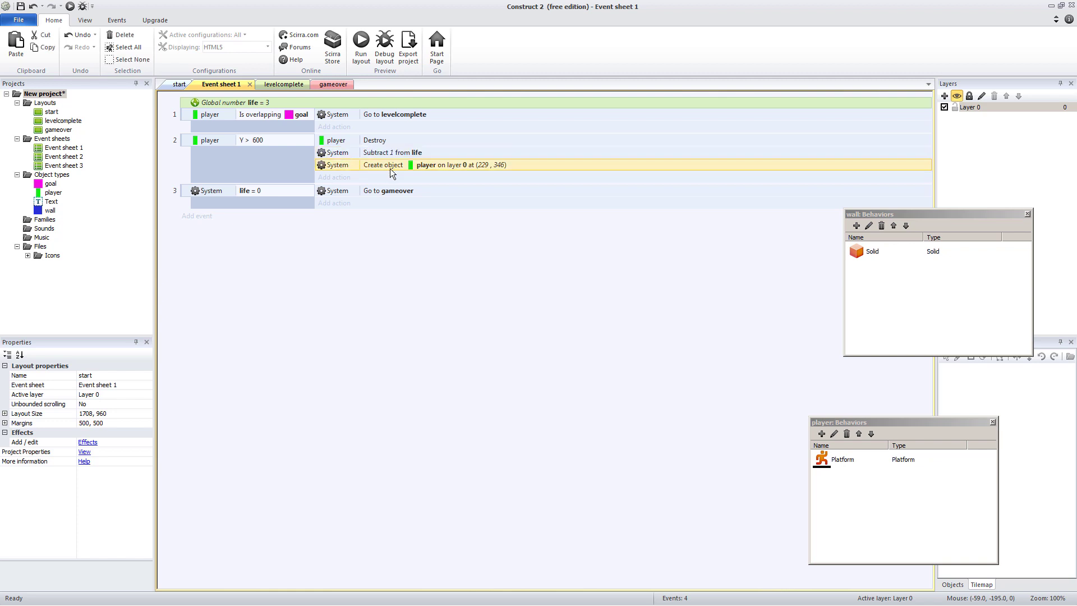
click(393, 277)
- Preview the layout, let the player fall off the lower platform, and jump up the platforms to the magenta goal
click(353, 55)
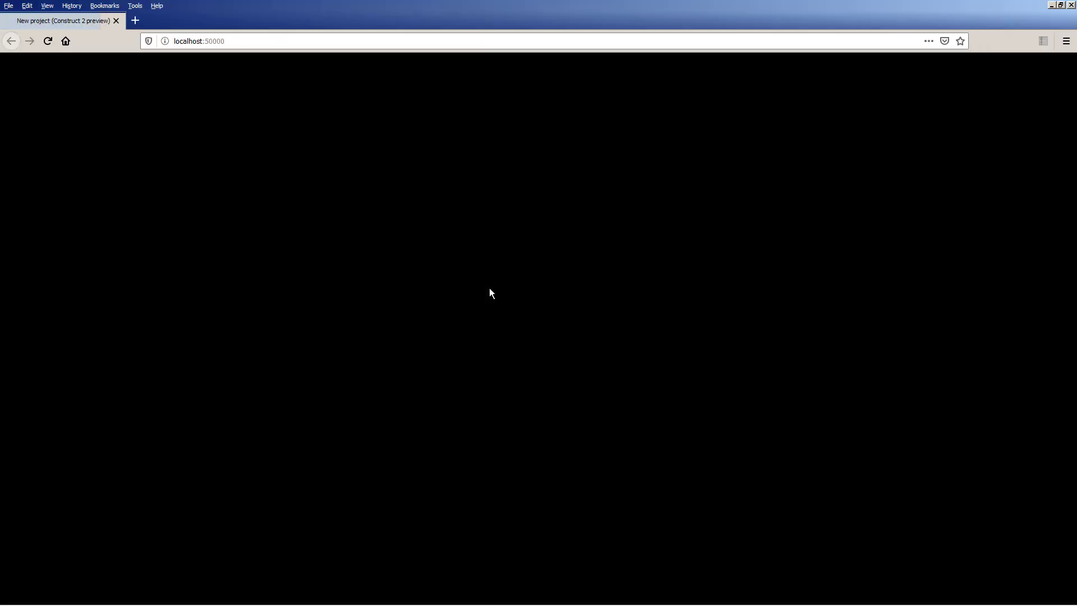
key(Right)
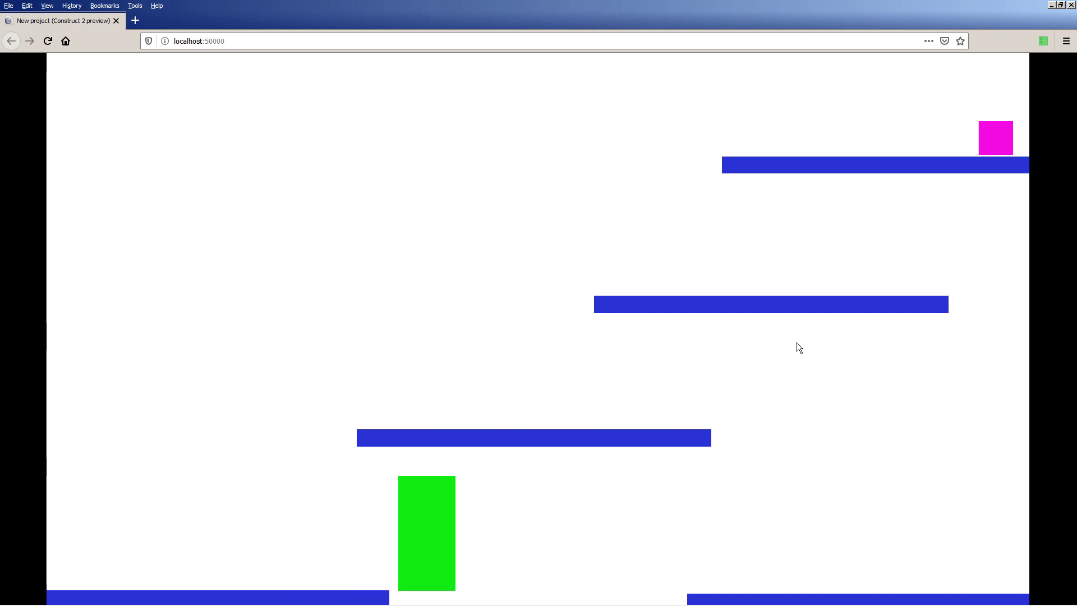
key(Right)
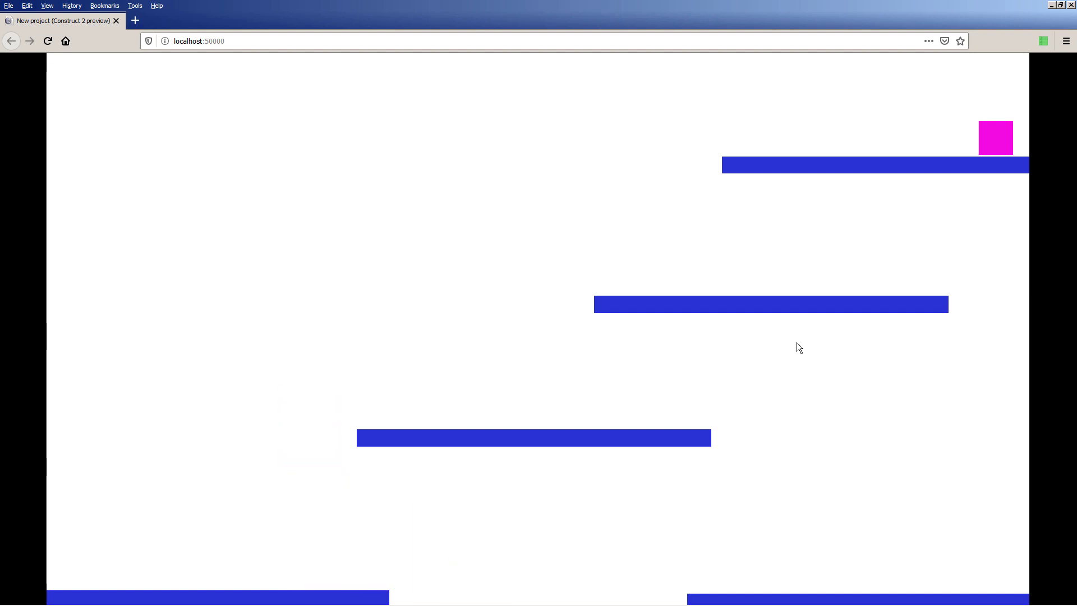
key(Right)
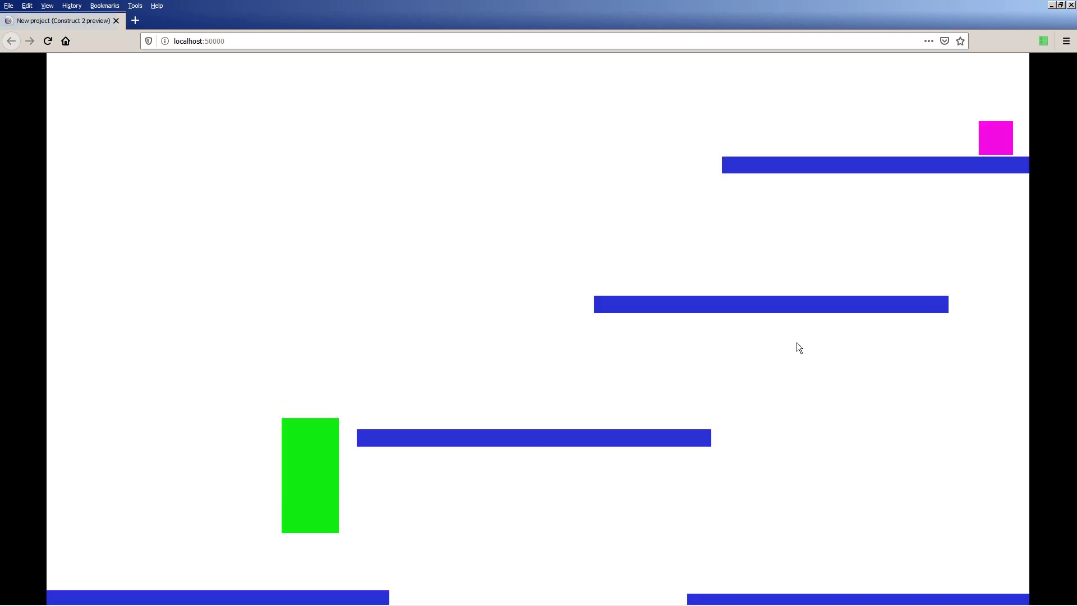
key(Up)
key(Right)
key(Up)
key(Up)
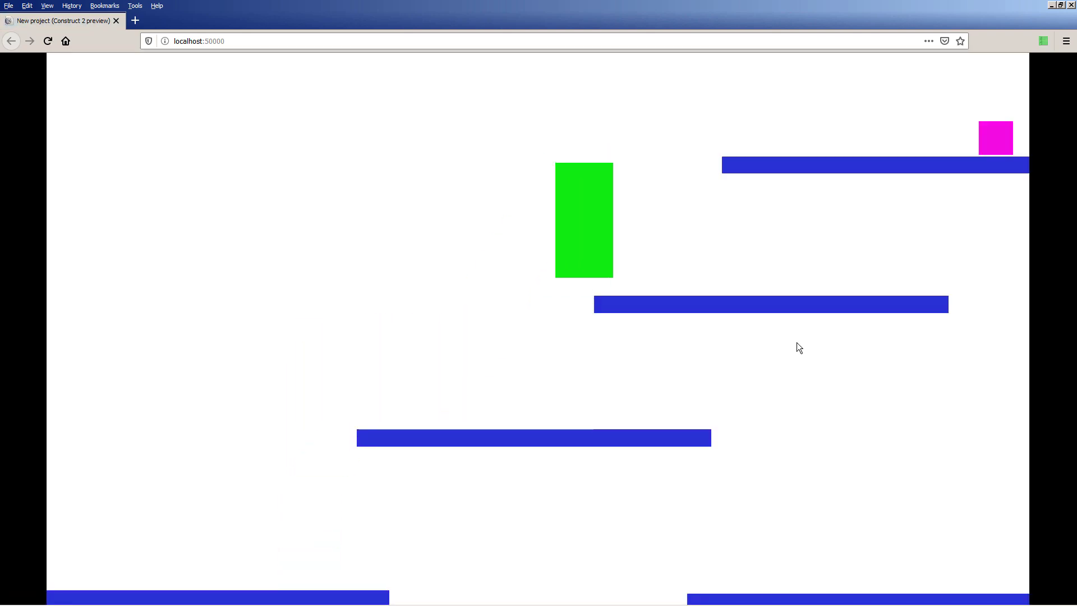
key(Right)
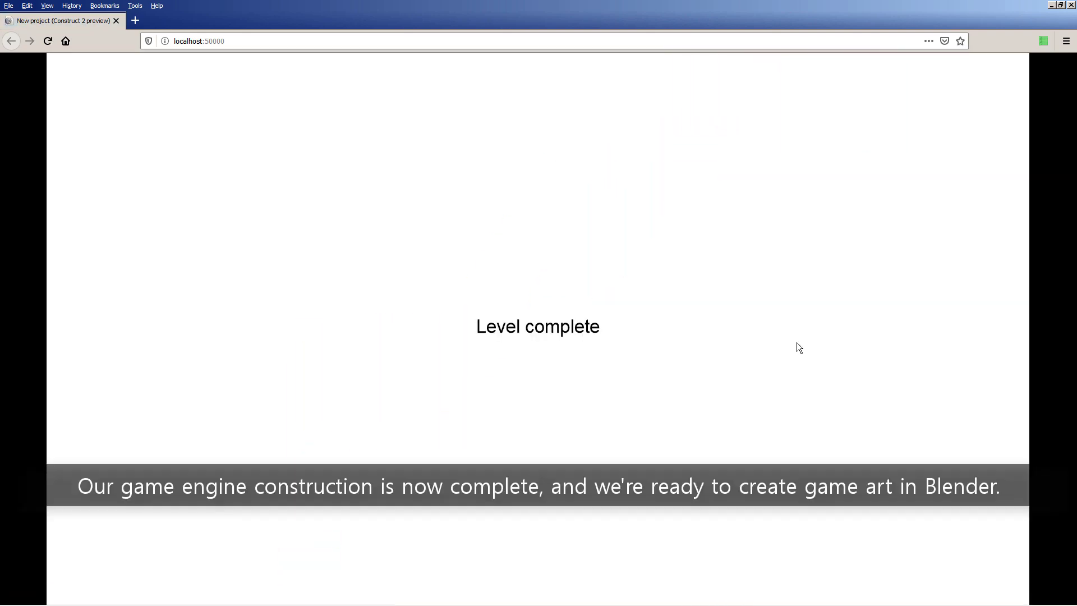